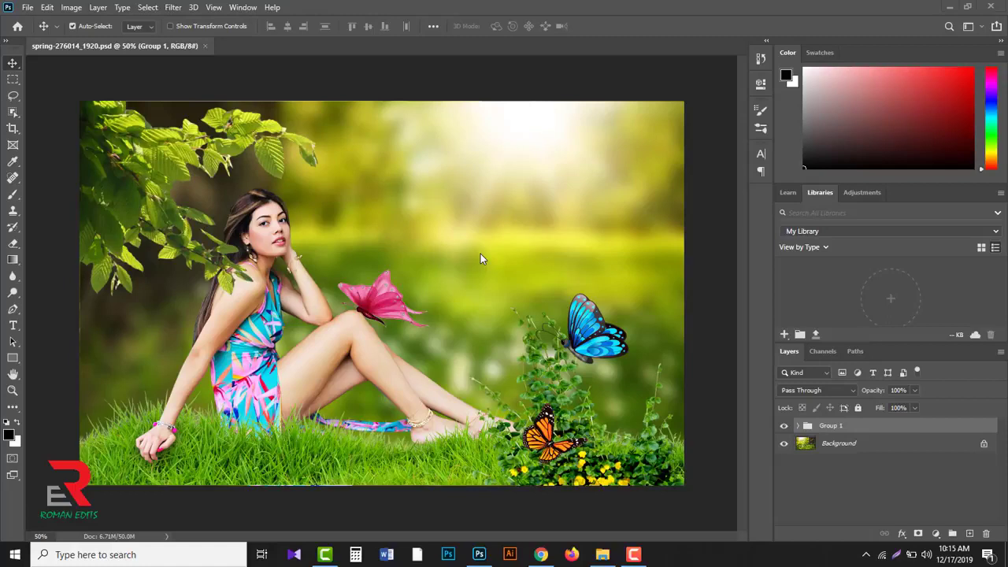
# Step: Hide and show Group 1 to compare the finished composite with the original background
pyautogui.click(784, 425)
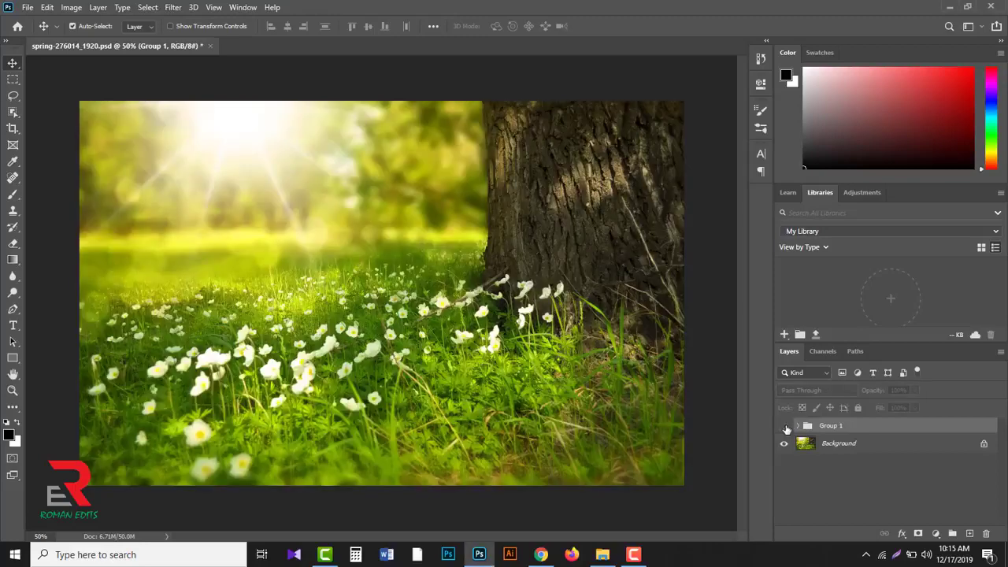
pyautogui.click(784, 426)
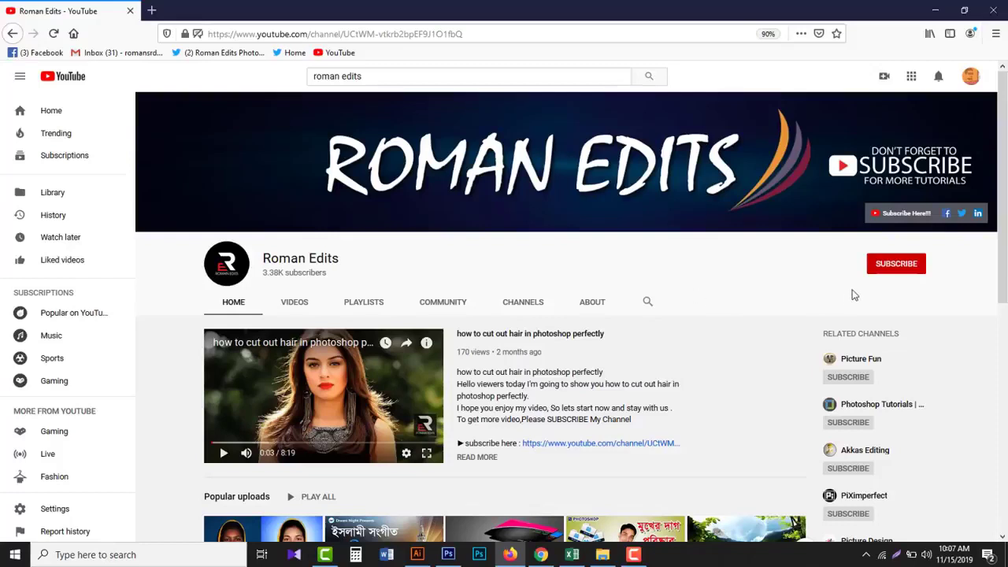
# Step: Subscribe to the Roman Edits channel on YouTube and set its notifications to All
pyautogui.click(892, 266)
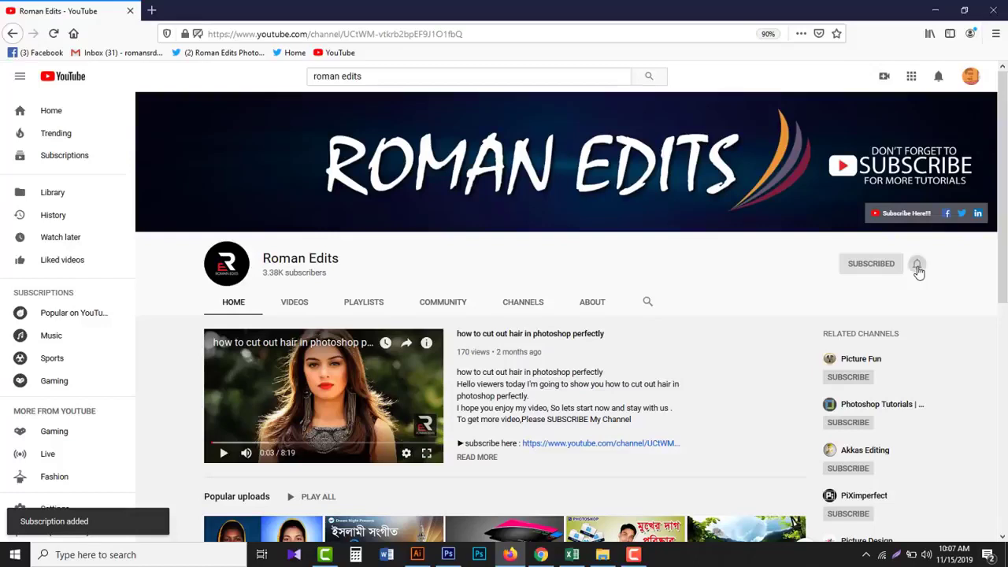
pyautogui.click(916, 265)
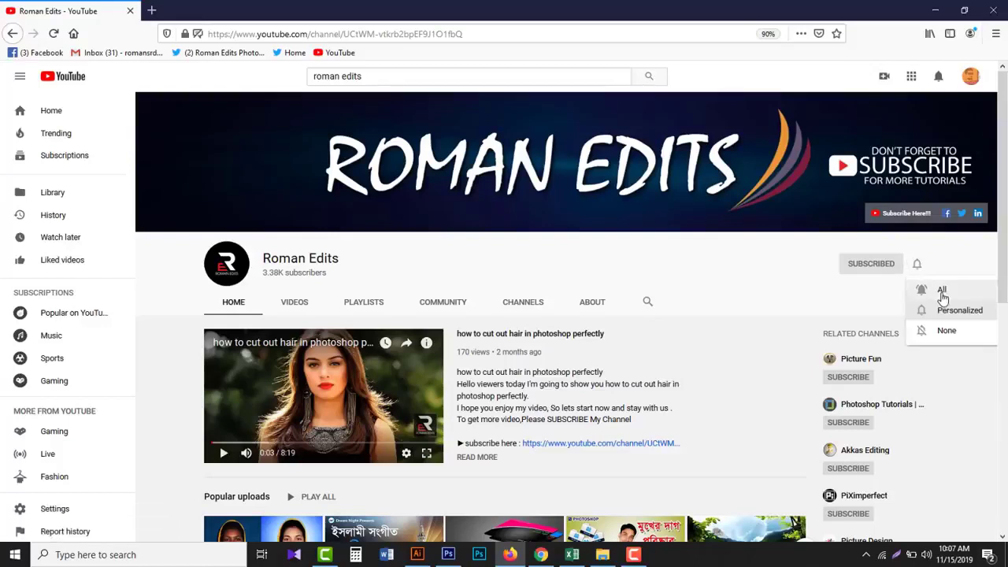
pyautogui.click(940, 293)
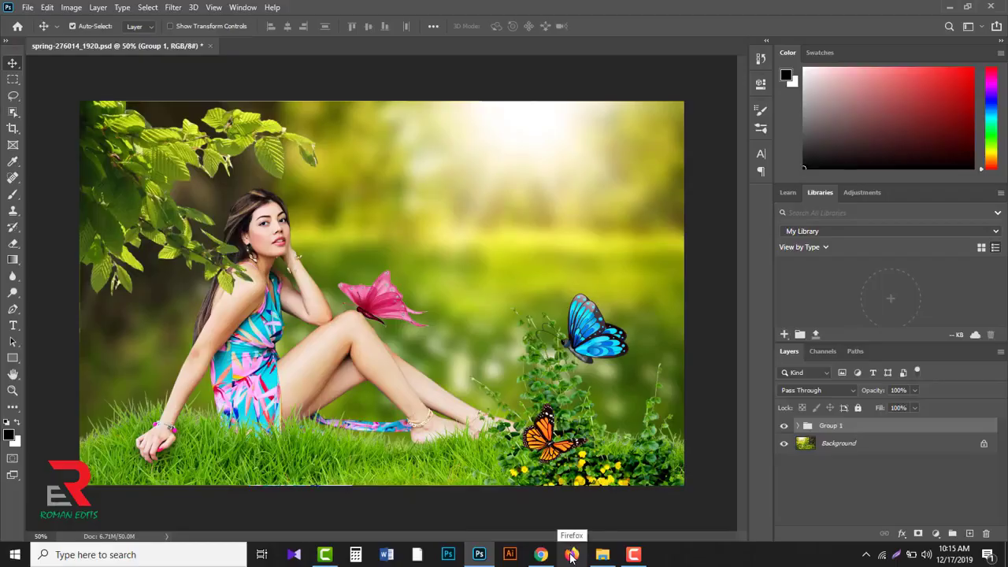
# Step: Close the finished composite in Photoshop and open all the tutorial's source images together, leaving out the spring-276014_1920 PSD
pyautogui.click(211, 46)
pyautogui.click(495, 213)
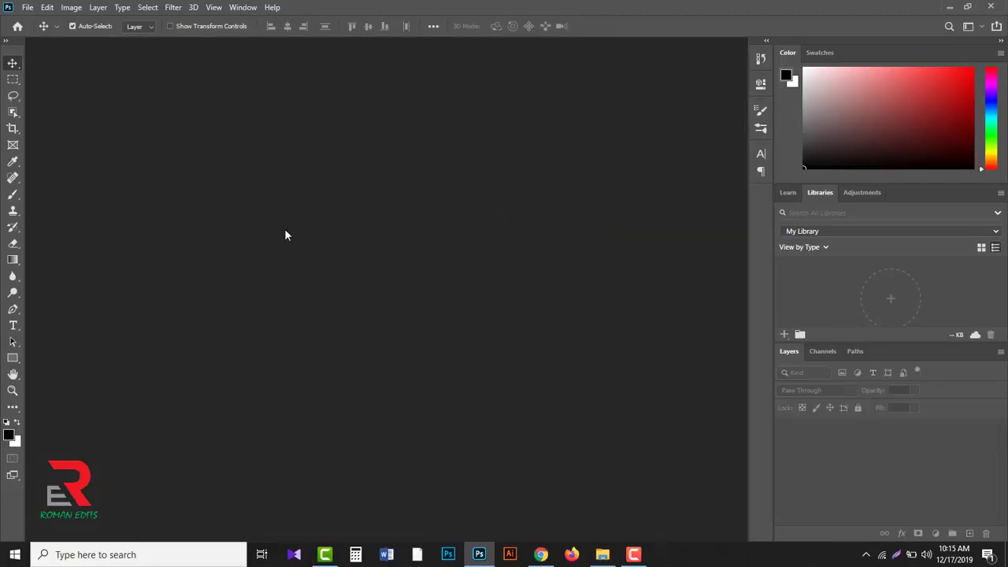
pyautogui.click(29, 8)
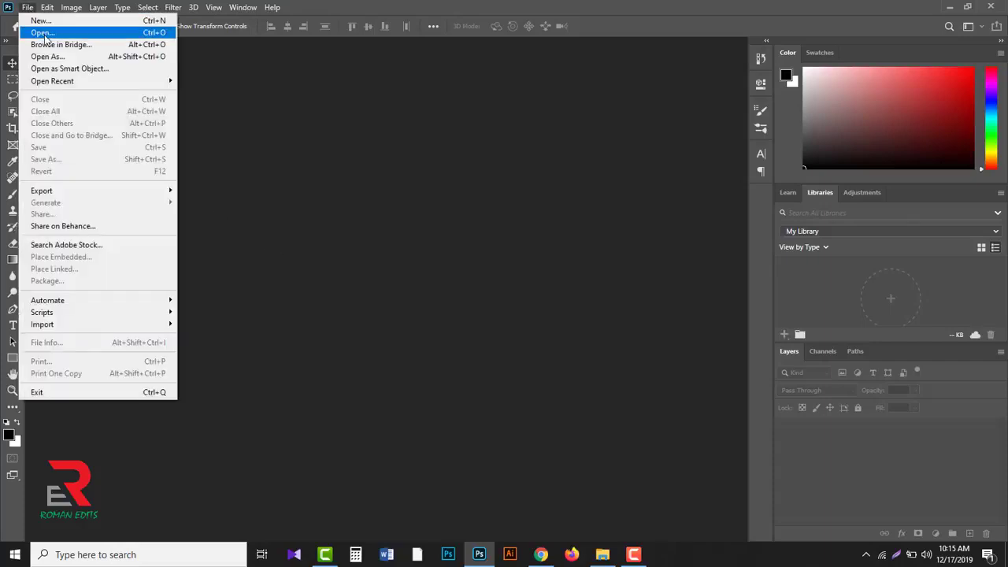
pyautogui.click(39, 30)
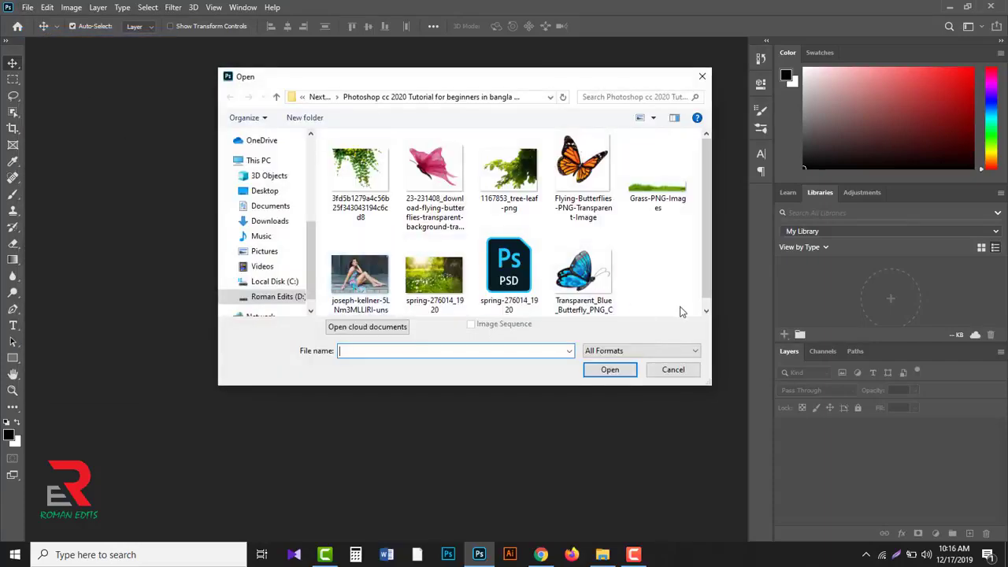
pyautogui.moveTo(680, 305); pyautogui.dragTo(340, 162)
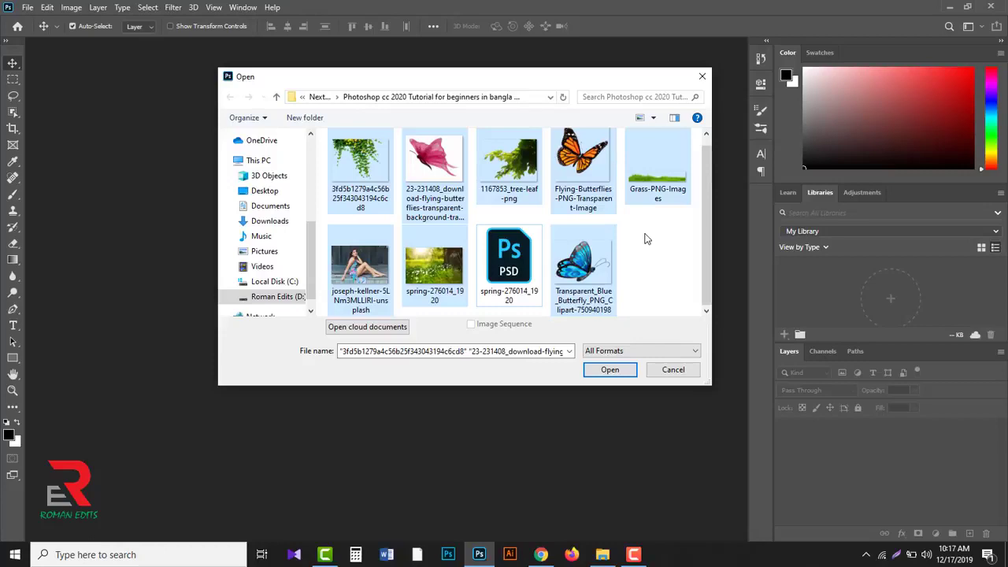
pyautogui.click(608, 369)
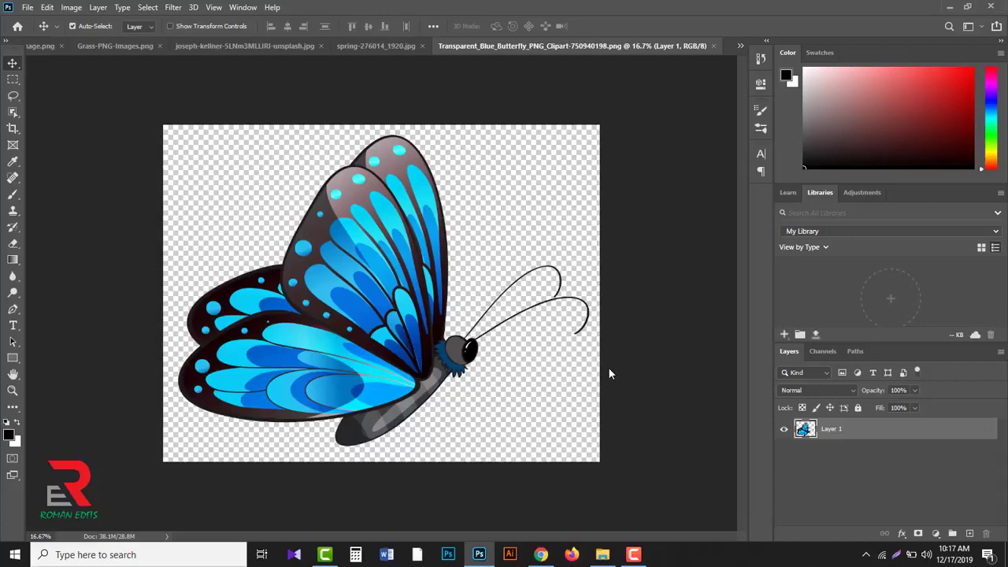
# Step: Duplicate the Background layer of spring-276014_1920.jpg as Background copy
pyautogui.click(377, 46)
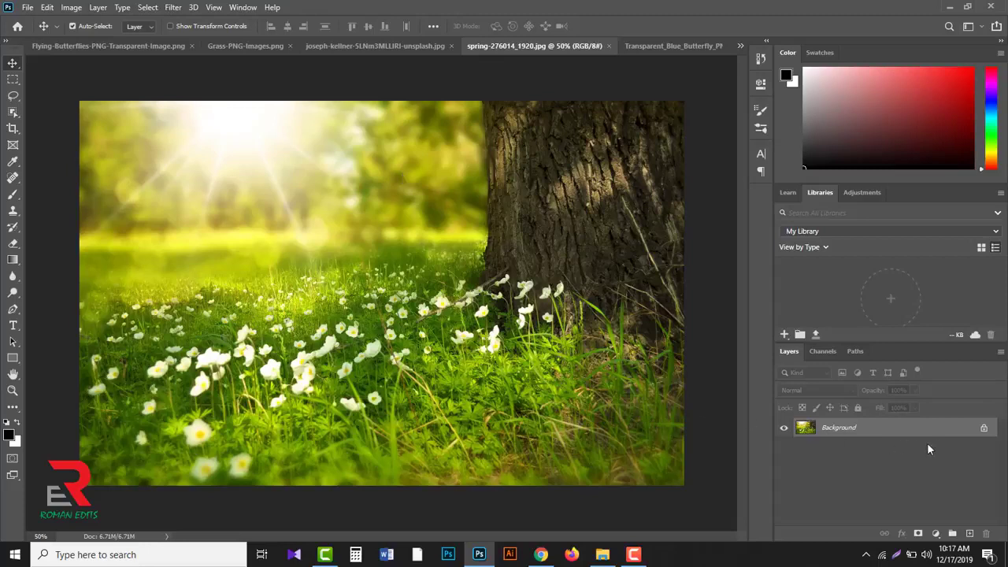
pyautogui.rightClick(938, 423)
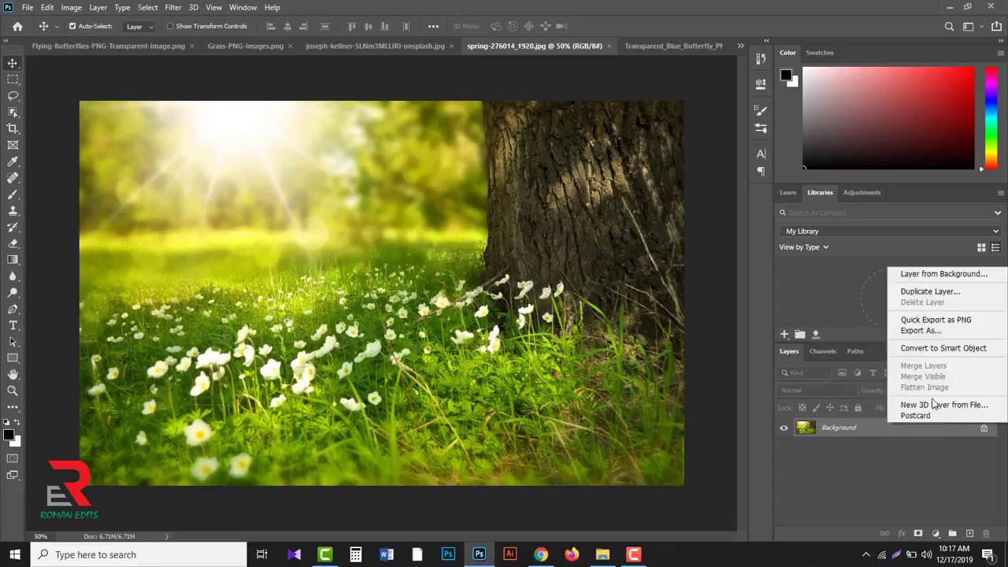
pyautogui.click(907, 289)
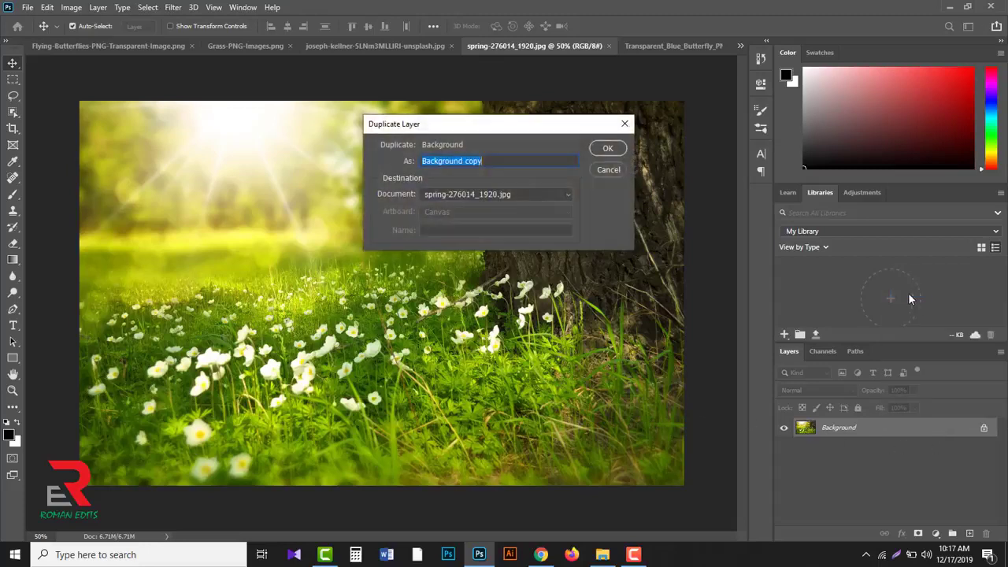
pyautogui.click(598, 148)
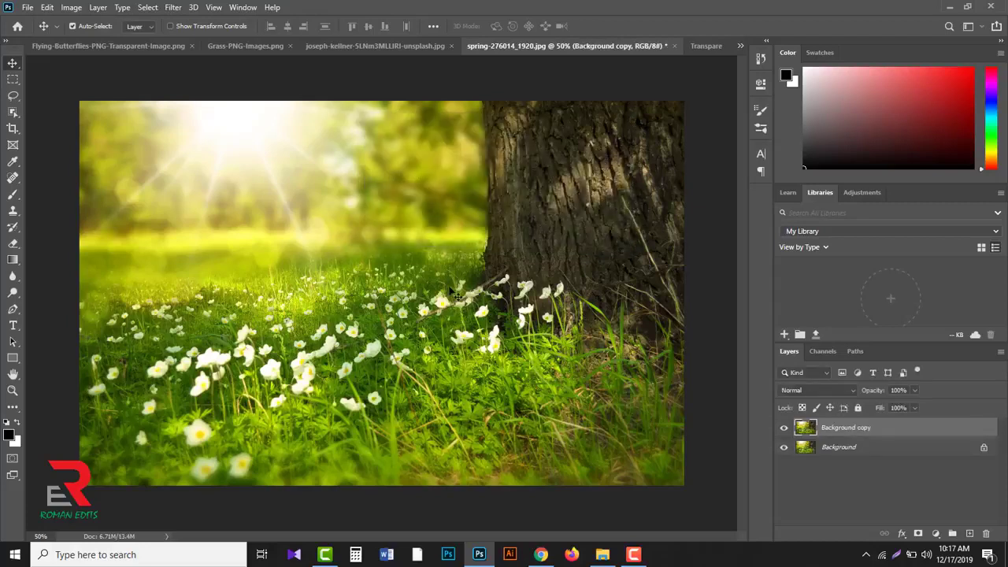
# Step: Apply a Gaussian Blur with a 10-pixel radius to the Background copy layer
pyautogui.click(174, 10)
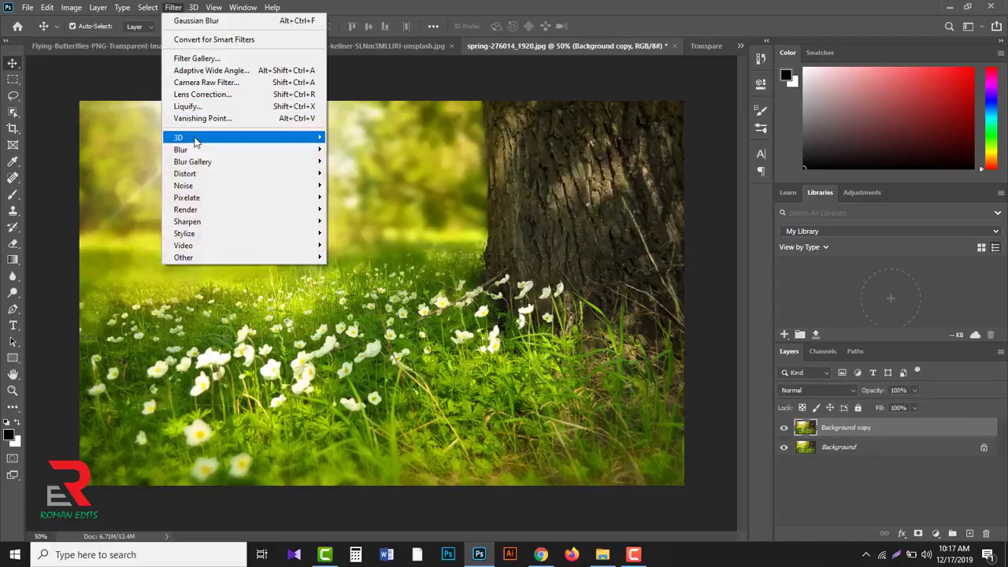
pyautogui.moveTo(199, 153)
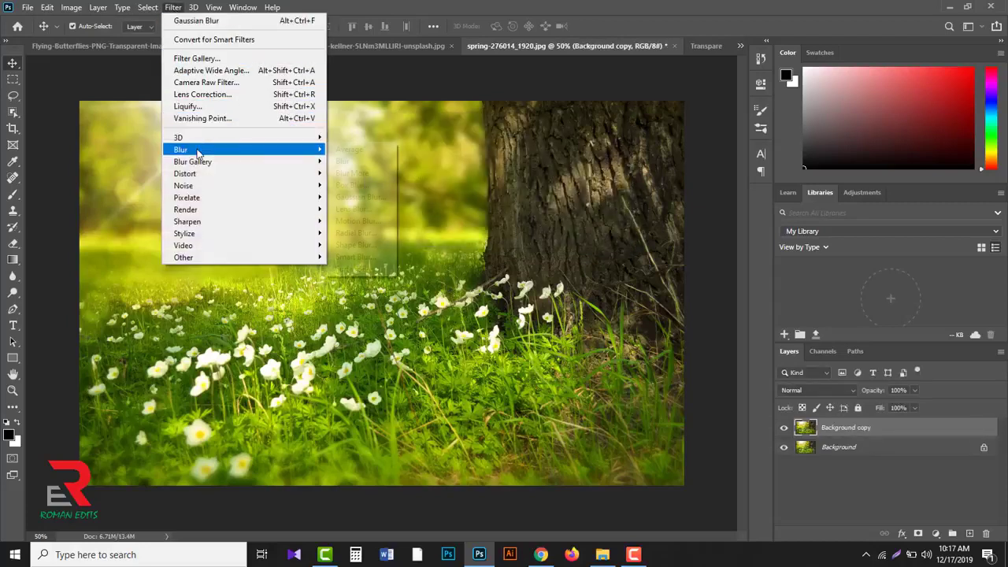
pyautogui.click(359, 197)
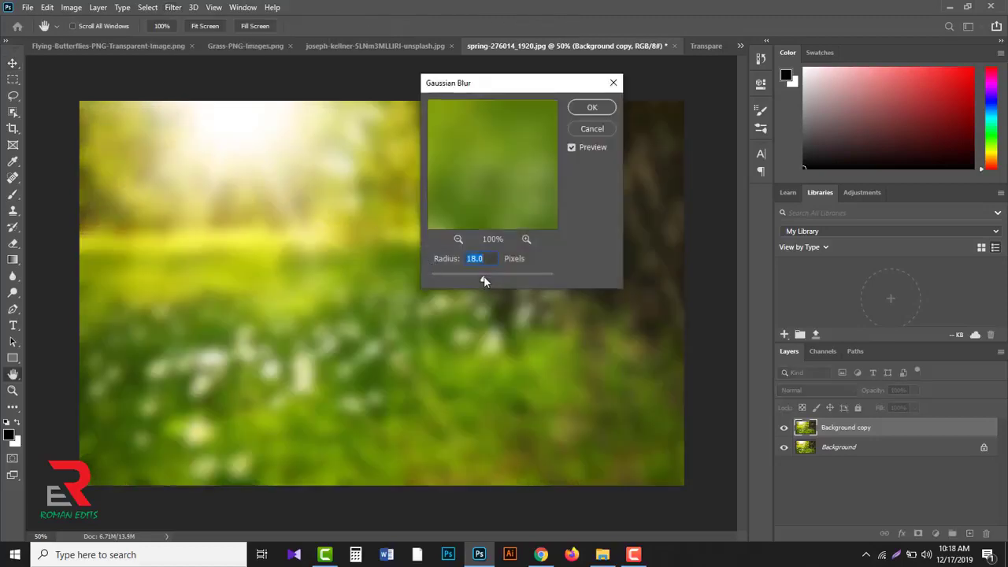
pyautogui.moveTo(484, 281); pyautogui.dragTo(481, 281)
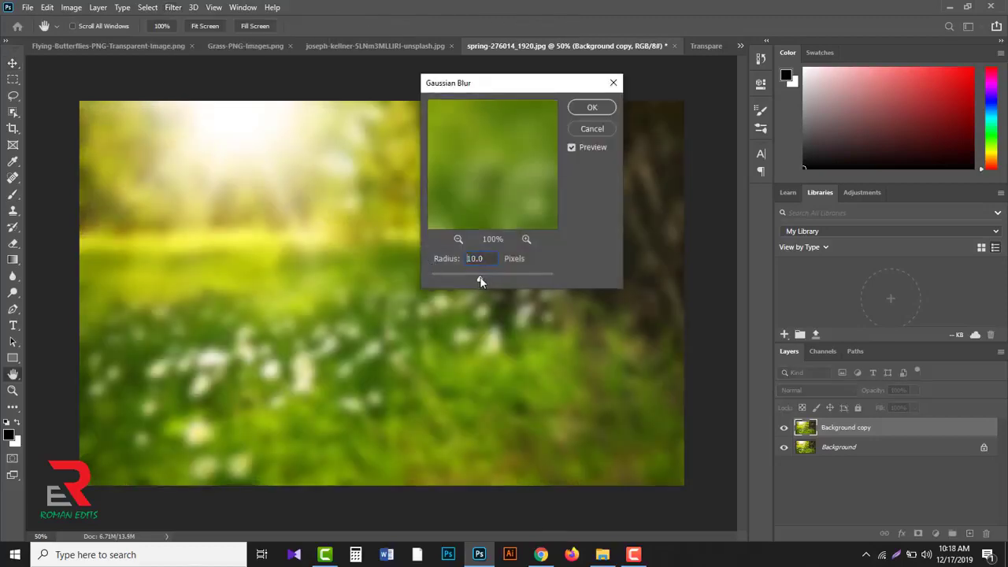
pyautogui.click(592, 108)
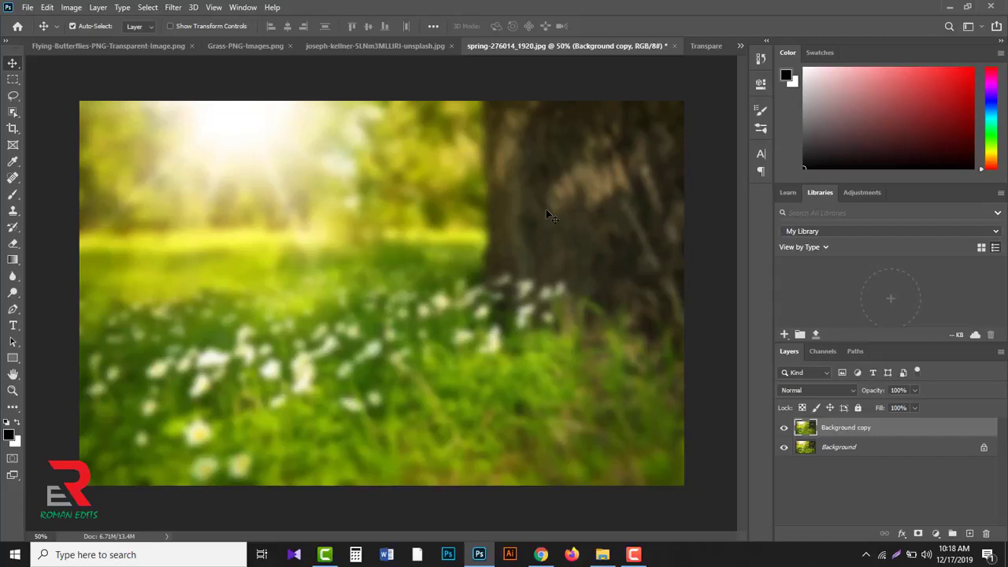
# Step: Switch to the photo of the seated woman and activate the Pen tool
pyautogui.click(371, 48)
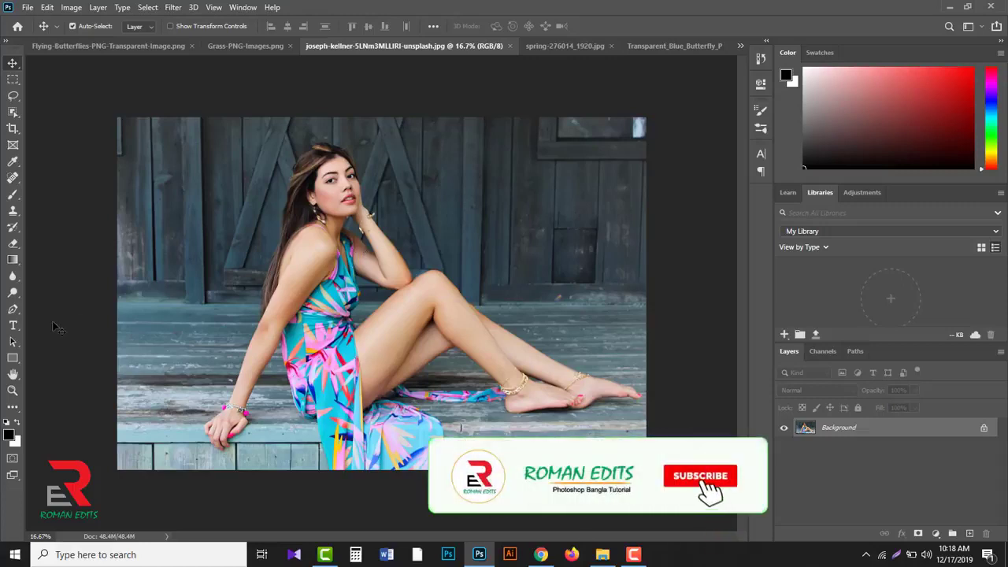
pyautogui.click(13, 309)
pyautogui.click(65, 311)
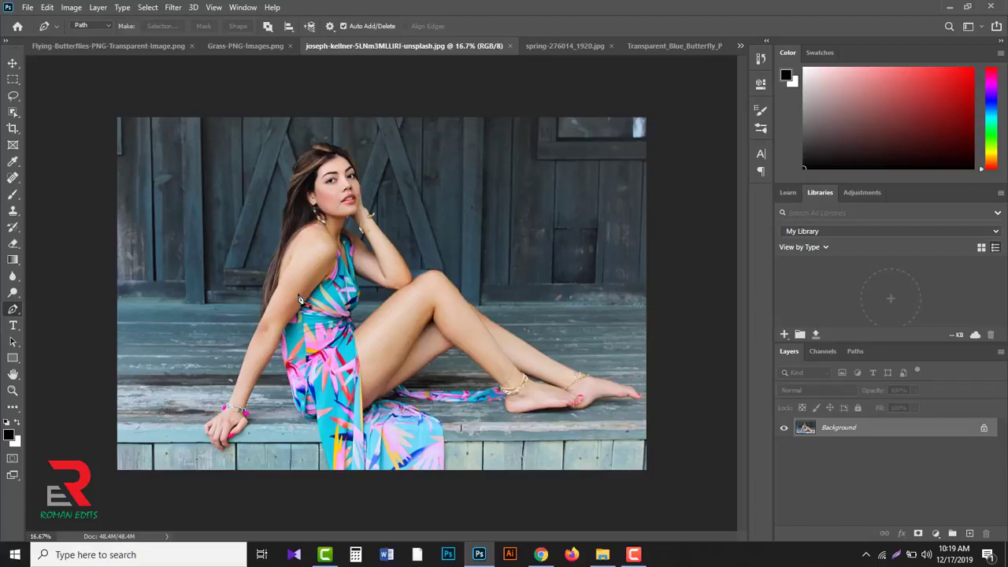
# Step: View the channel's list of videos with the Pen tool tutorial in Chrome and return to Photoshop
pyautogui.click(540, 554)
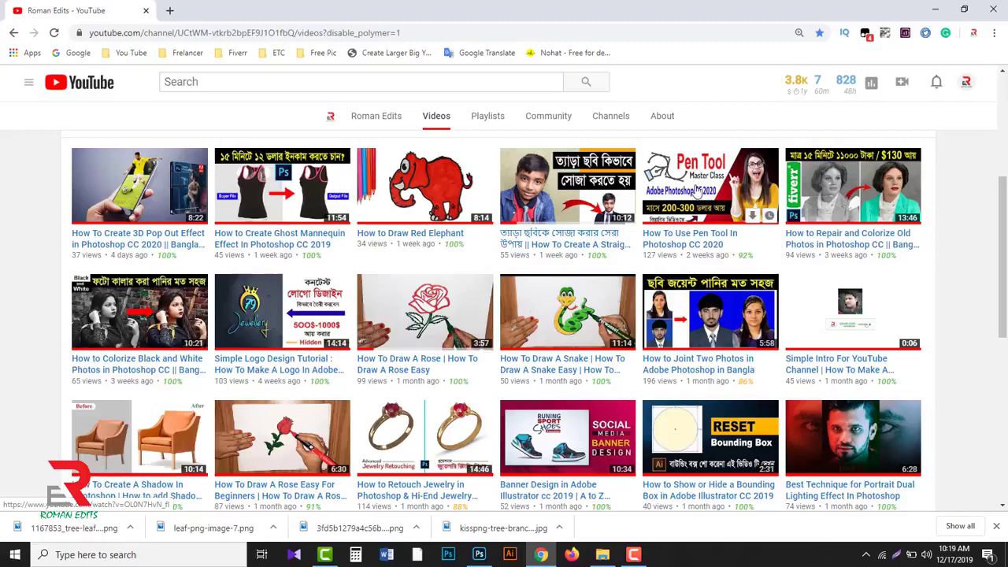
pyautogui.click(935, 10)
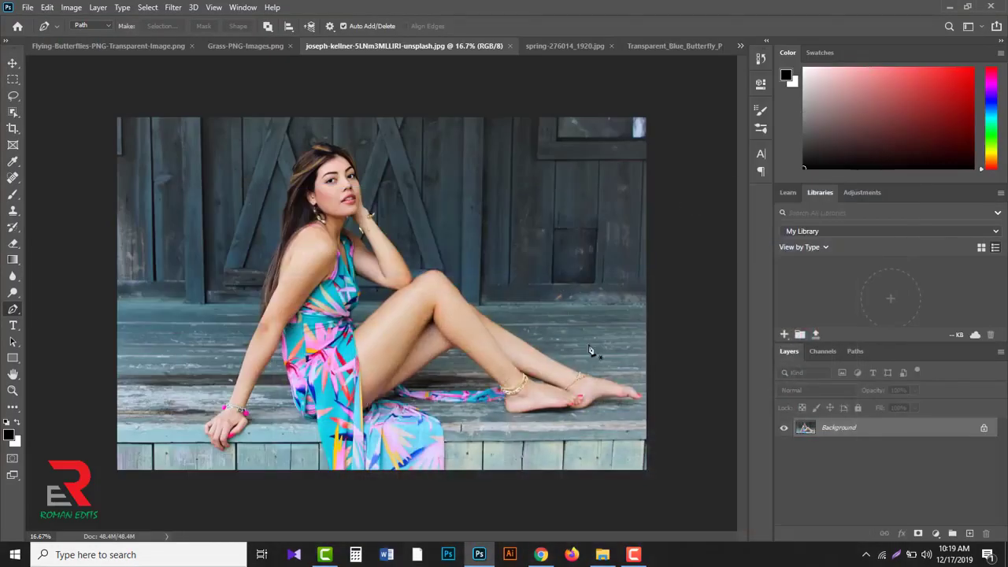
# Step: Turn the Work Path around the woman into a new anti-aliased selection with a 0.5-pixel feather radius
pyautogui.click(856, 352)
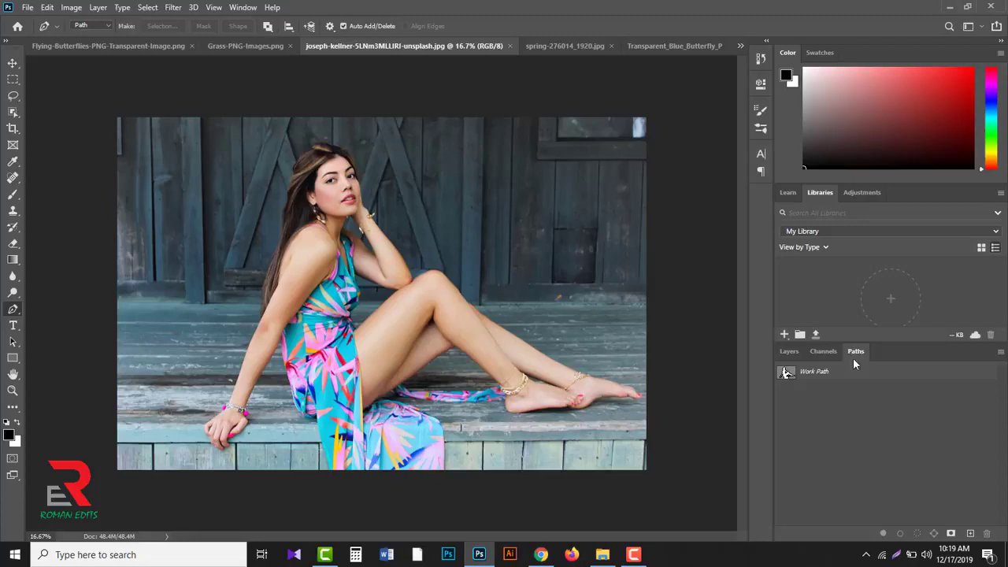
pyautogui.click(792, 374)
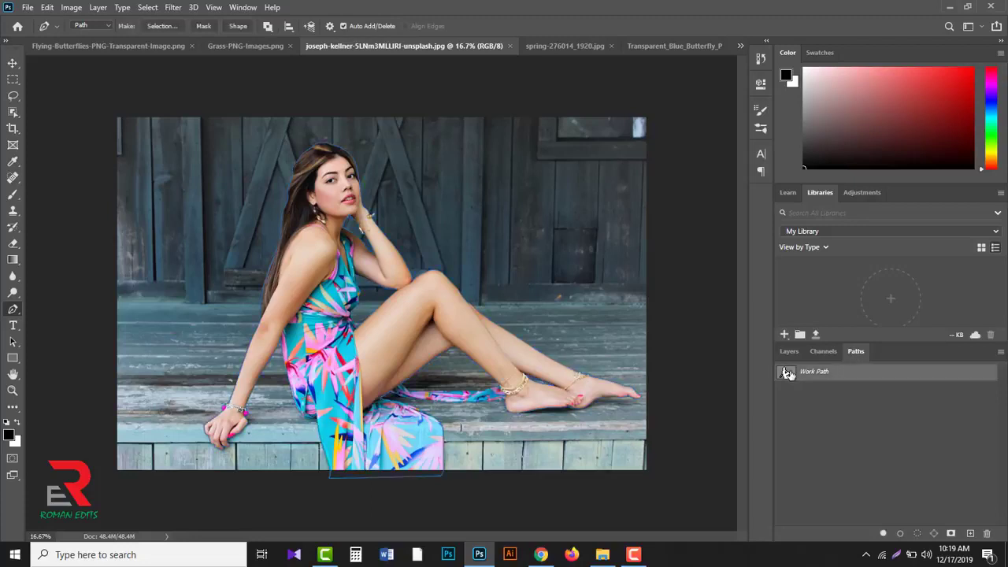
pyautogui.rightClick(332, 256)
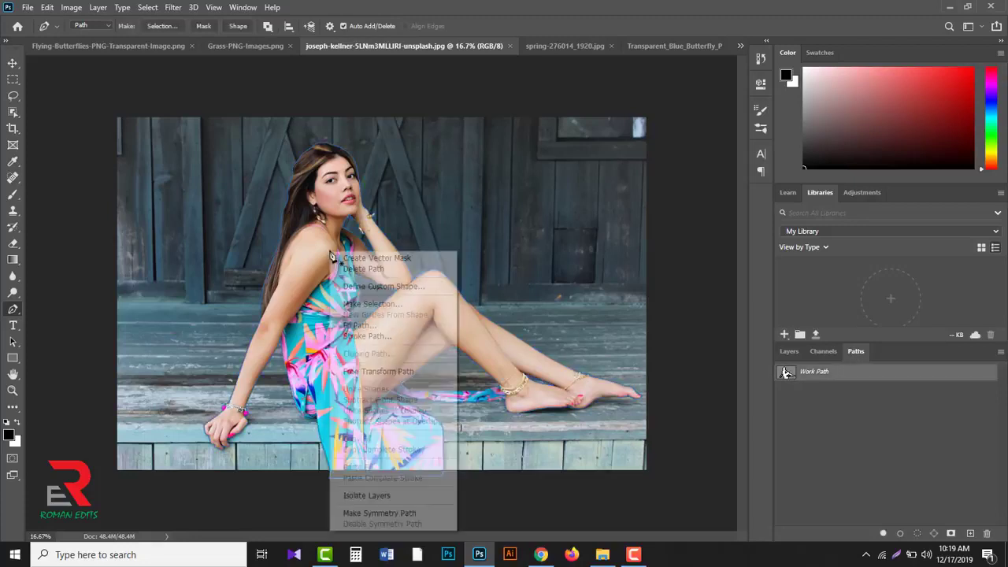
pyautogui.click(367, 303)
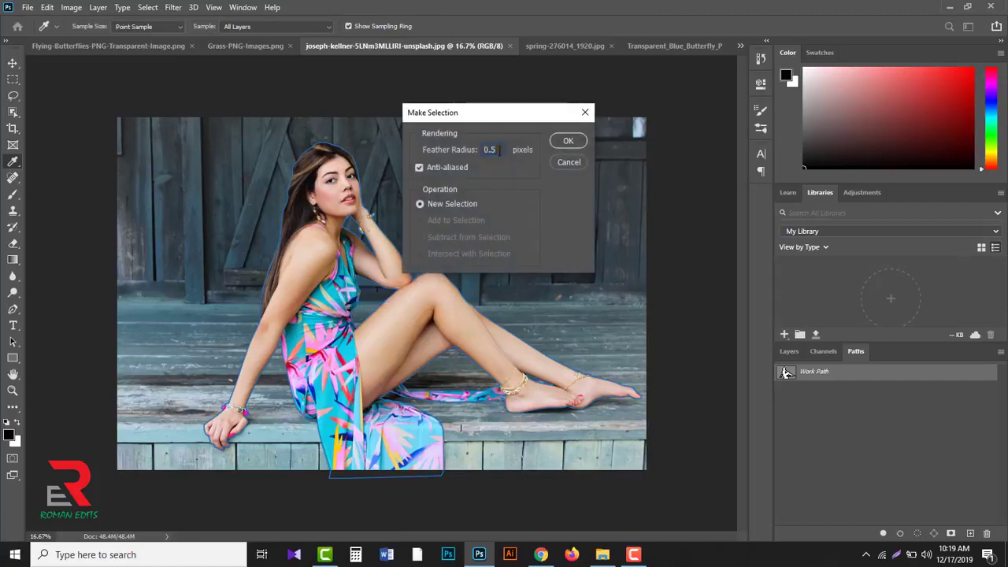
pyautogui.press('Return')
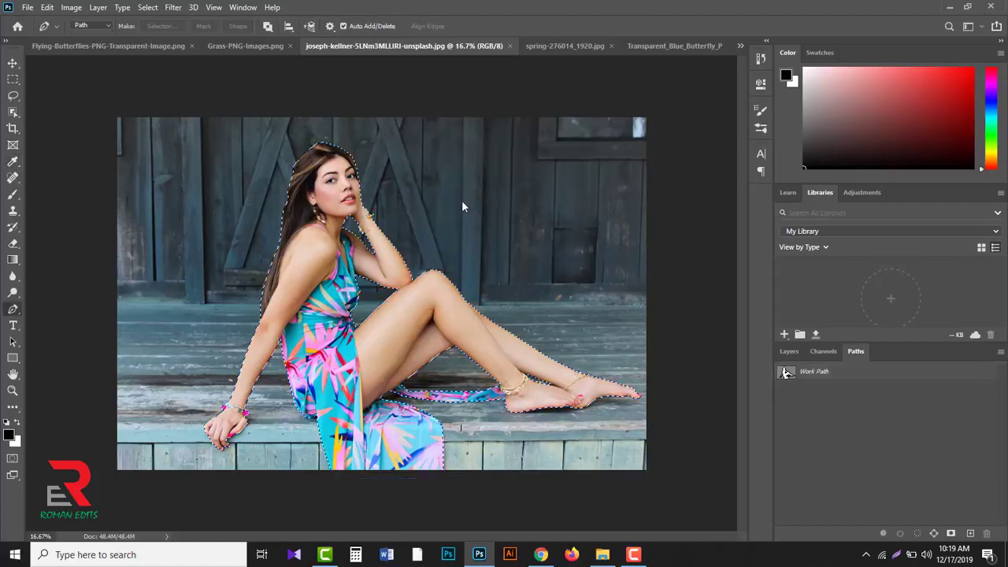
# Step: Copy the selected woman and paste her into the blurred spring-276014_1920.jpg document
pyautogui.hotkey('ctrl', 'c')
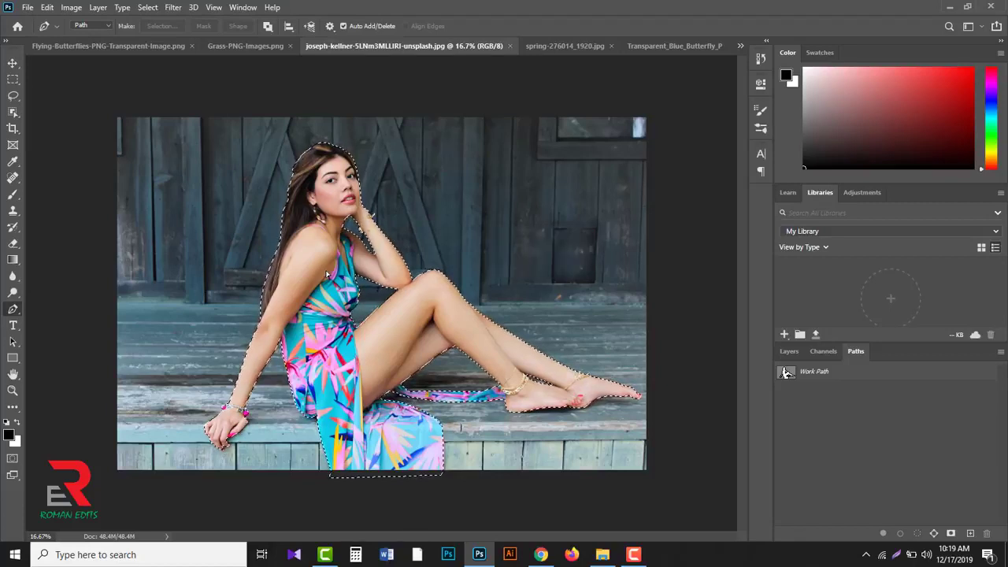
pyautogui.click(563, 46)
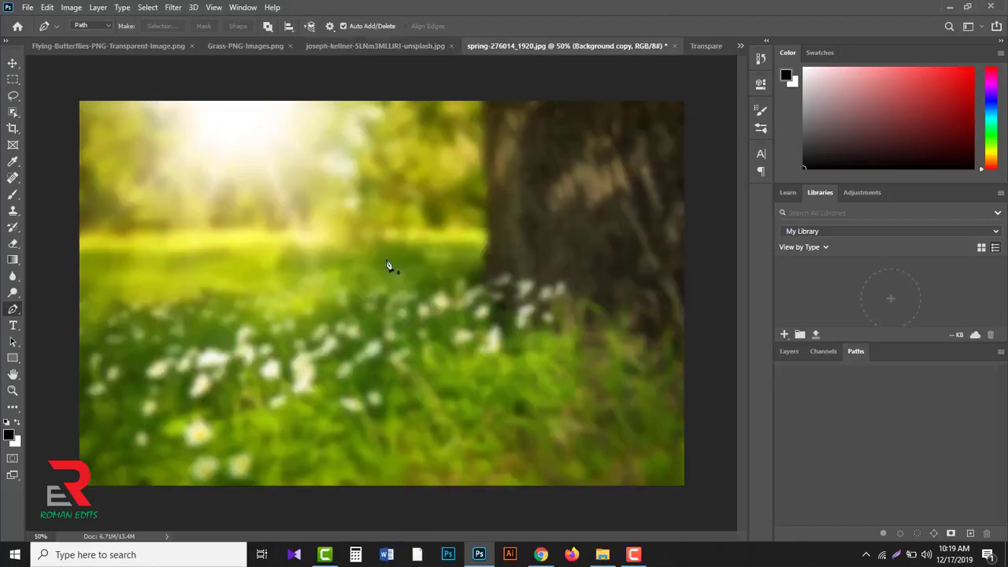
pyautogui.hotkey('ctrl', 'v')
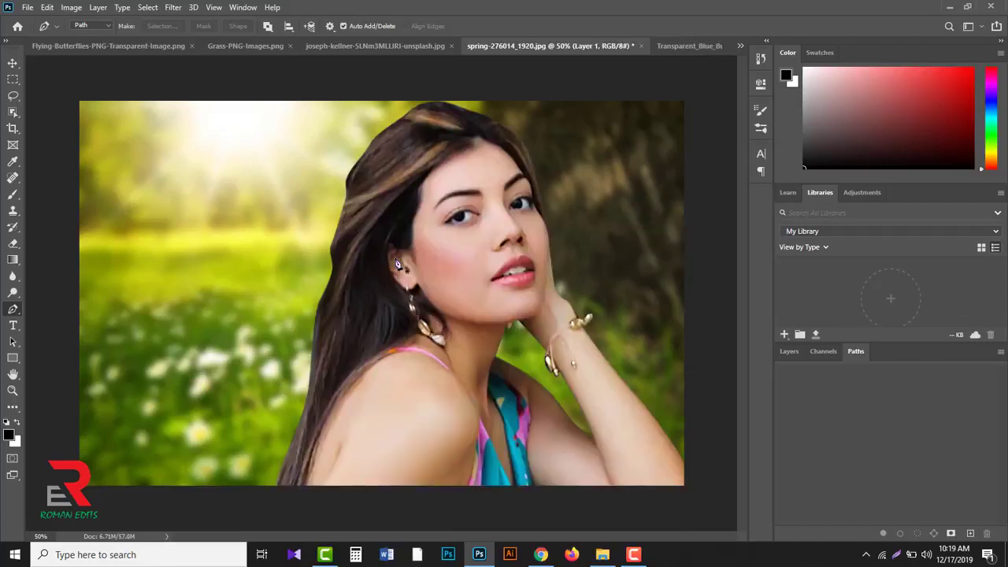
# Step: Scale the pasted woman proportionally to about 29% and place her in the left half of the spring background
pyautogui.hotkey('ctrl', 't')
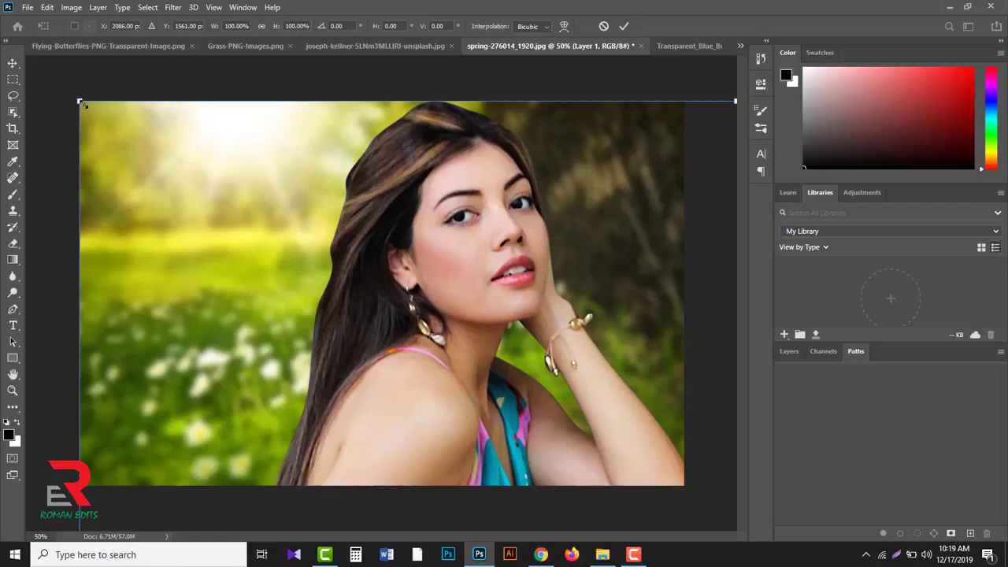
pyautogui.moveTo(79, 101); pyautogui.dragTo(214, 195)
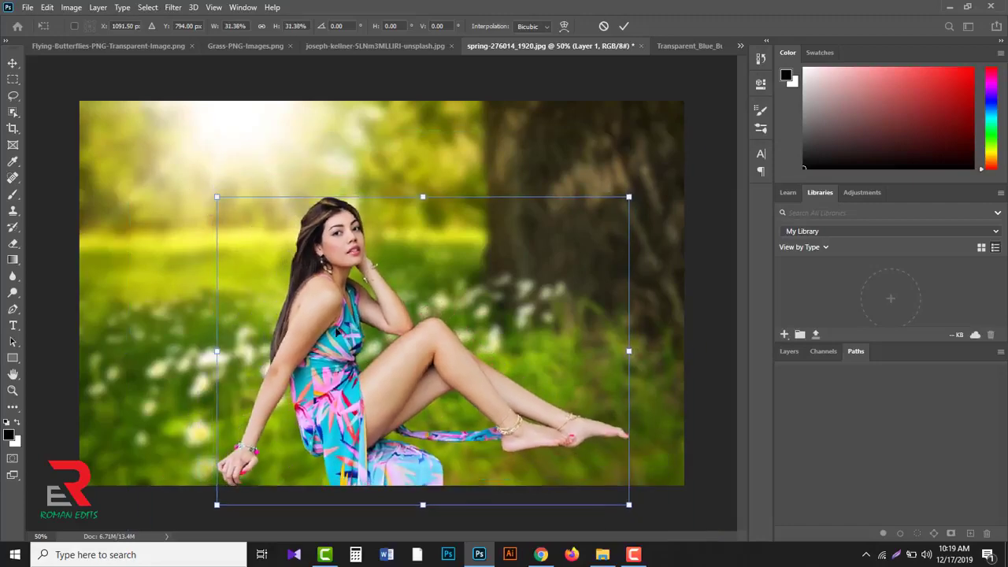
pyautogui.moveTo(338, 330); pyautogui.dragTo(244, 286)
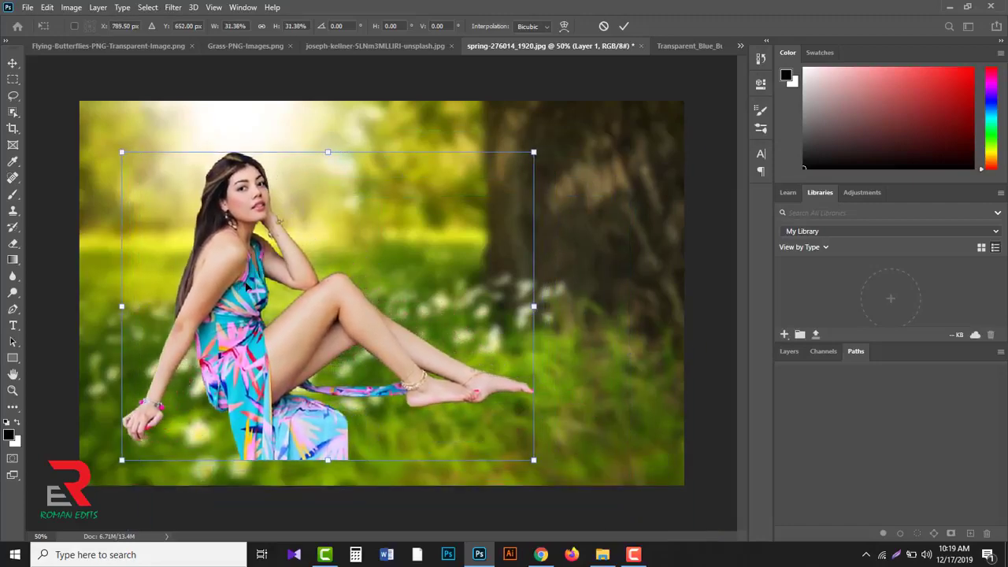
pyautogui.moveTo(533, 151); pyautogui.dragTo(505, 170)
pyautogui.moveTo(389, 307); pyautogui.dragTo(386, 306)
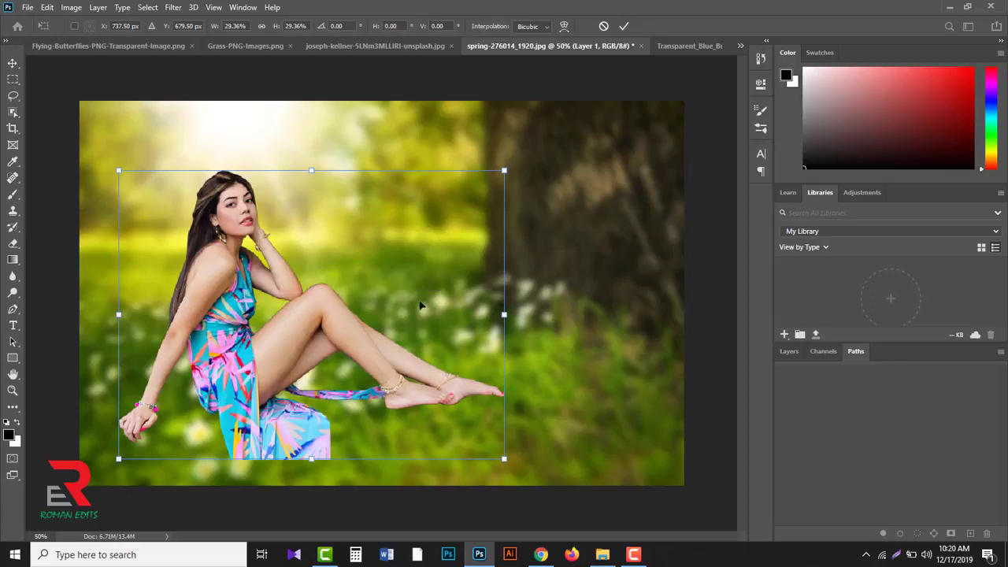
pyautogui.click(625, 27)
pyautogui.press('p')
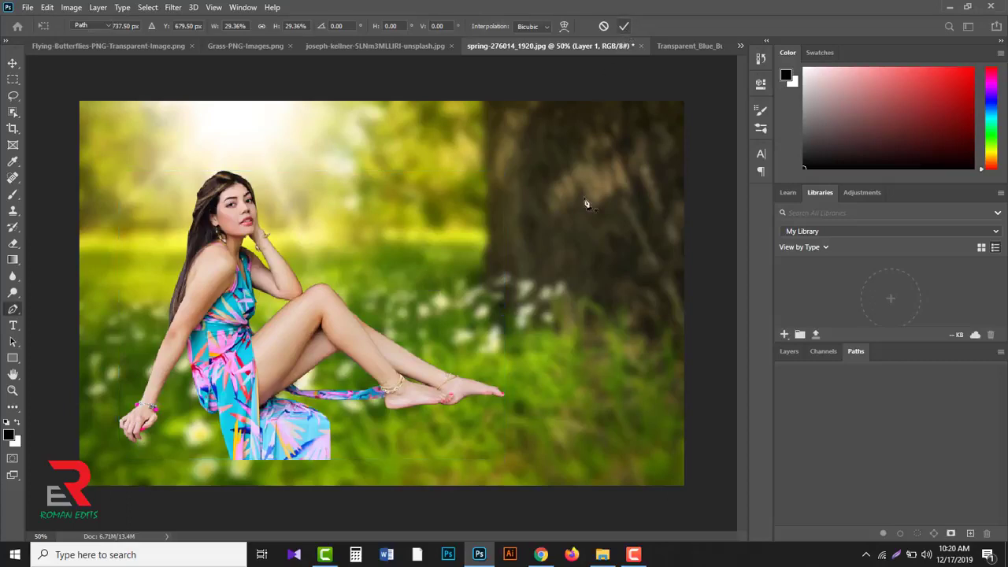
# Step: Flip the Background copy layer horizontally so the tree trunk stands behind the woman
pyautogui.click(789, 352)
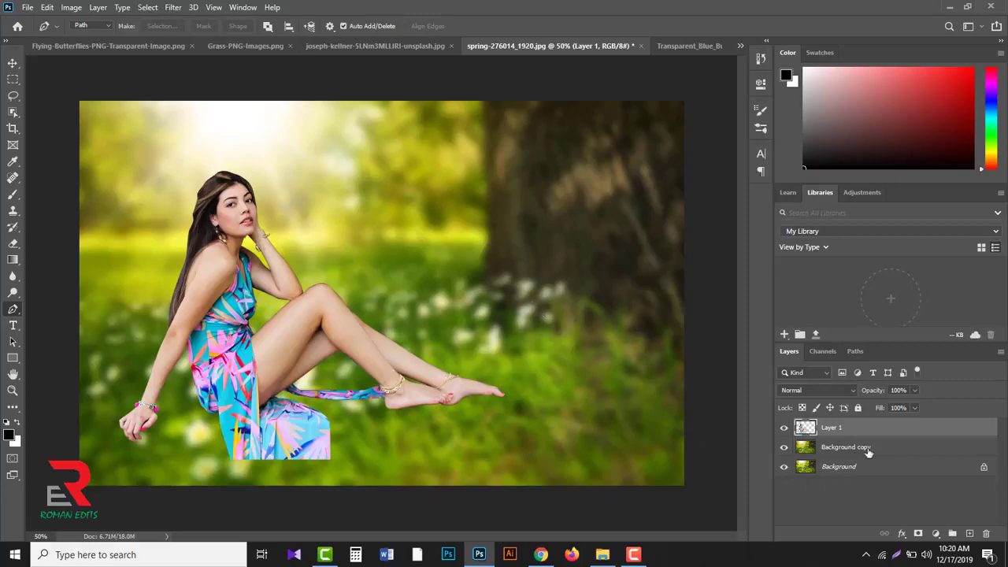
pyautogui.click(907, 453)
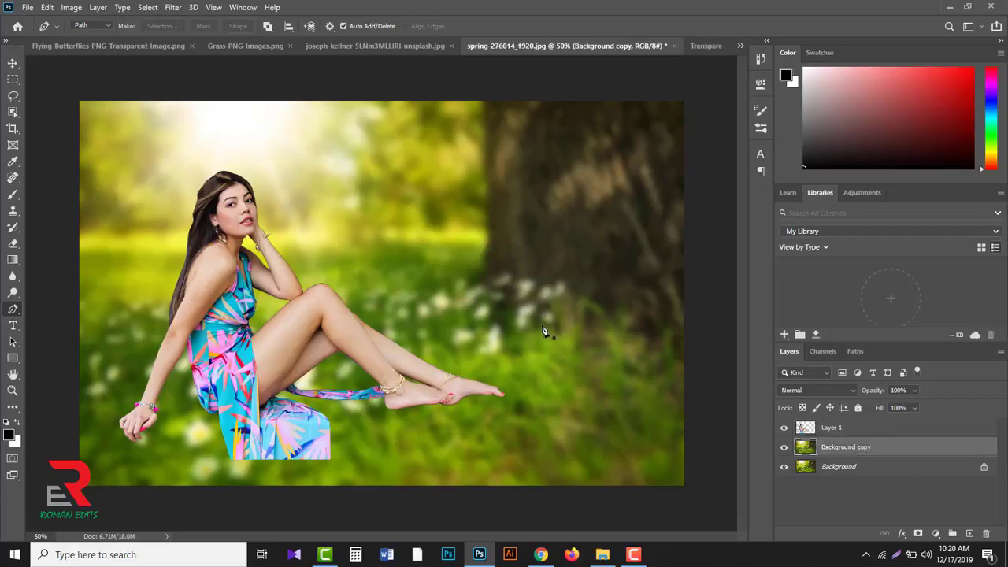
pyautogui.hotkey('ctrl', 't')
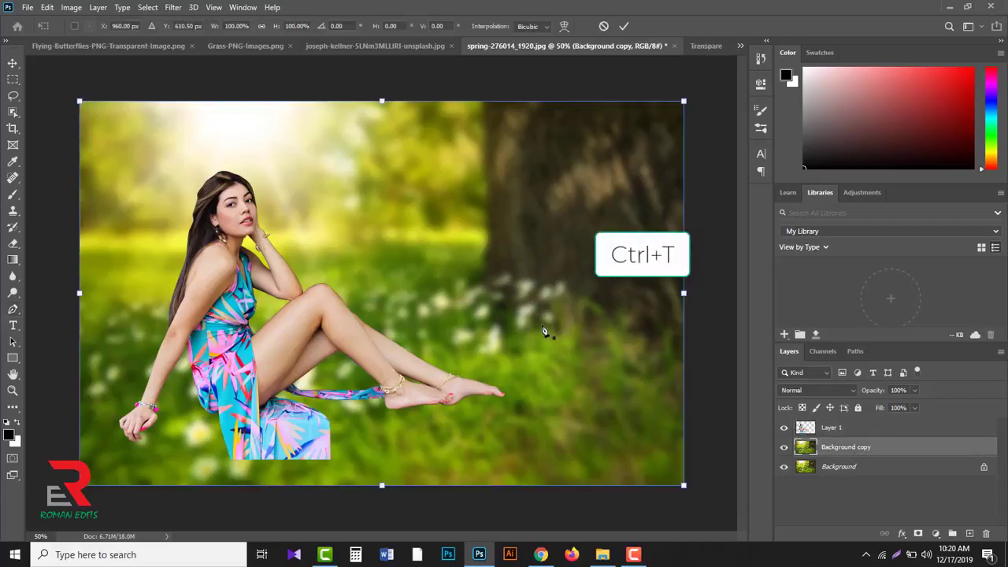
pyautogui.rightClick(512, 273)
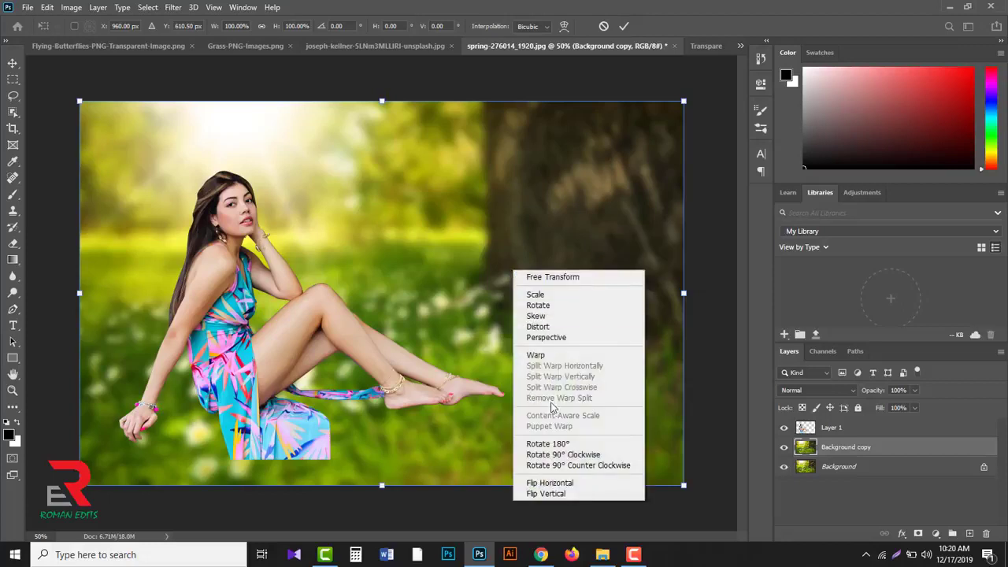
pyautogui.click(562, 485)
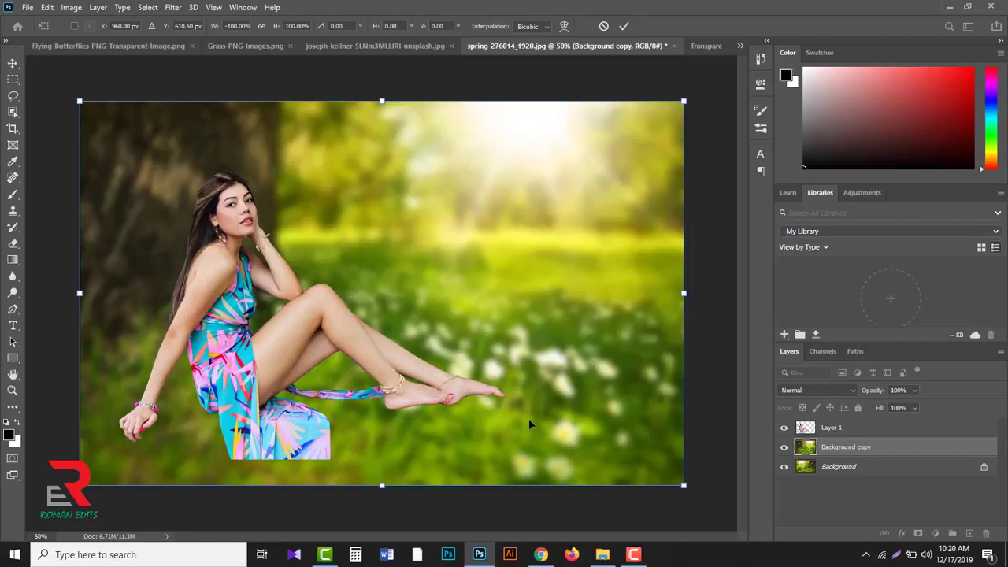
pyautogui.click(624, 26)
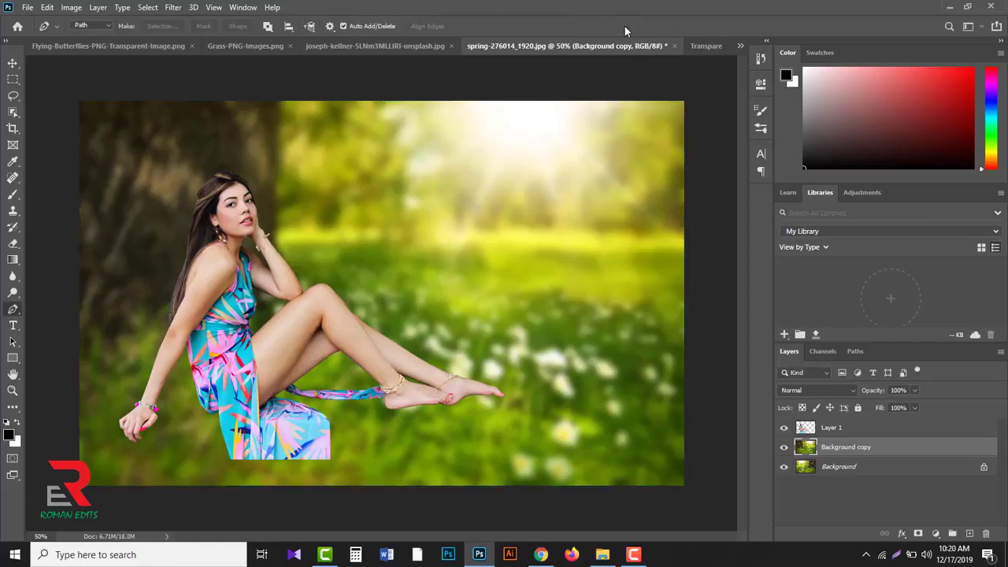
# Step: Move the woman on Layer 1 about 100 px to the right
pyautogui.click(797, 426)
pyautogui.click(12, 63)
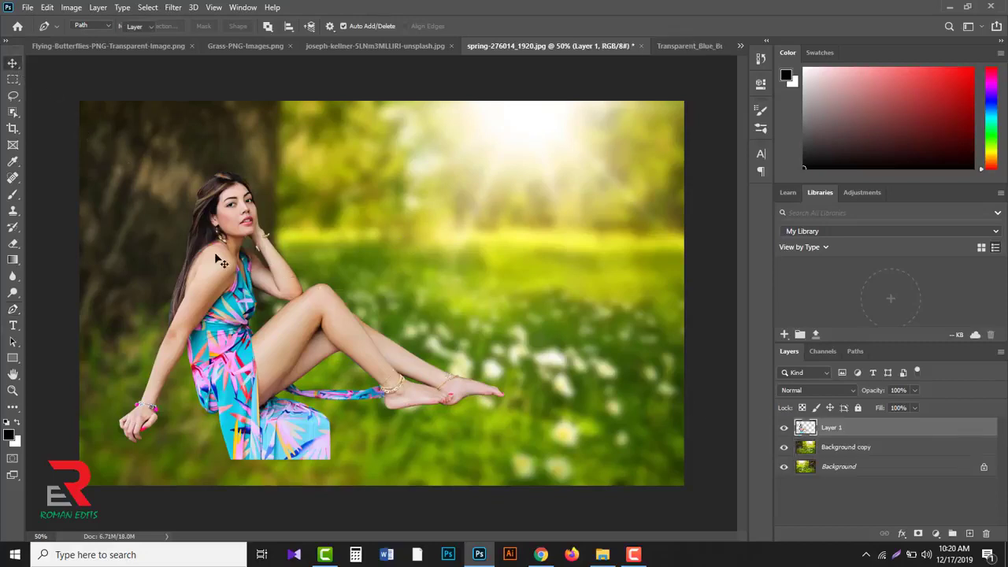
pyautogui.moveTo(224, 281); pyautogui.dragTo(257, 282)
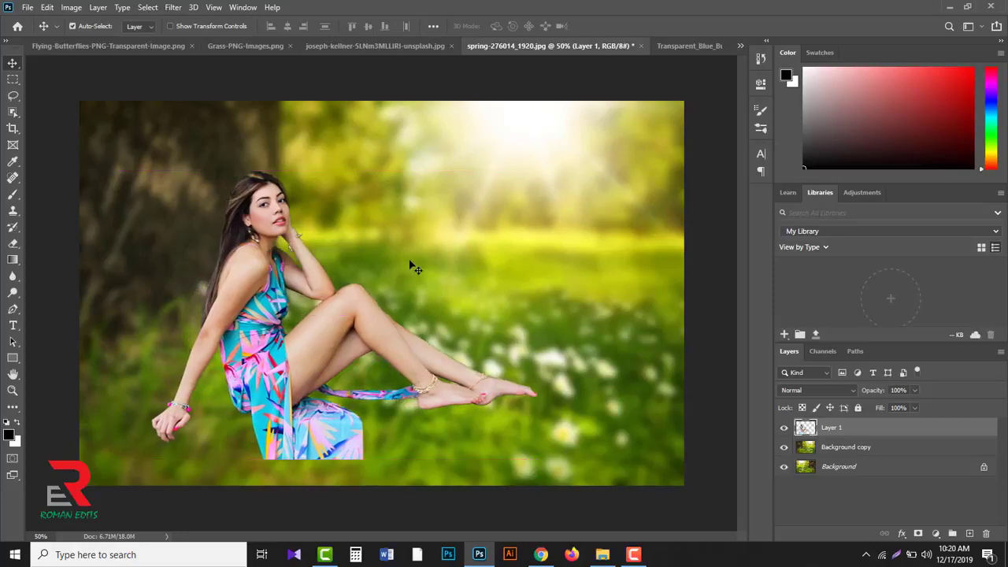
# Step: Close the woman's source photo and bring the grass from Grass-PNG-Images.png into the lower part of the spring composition
pyautogui.click(393, 48)
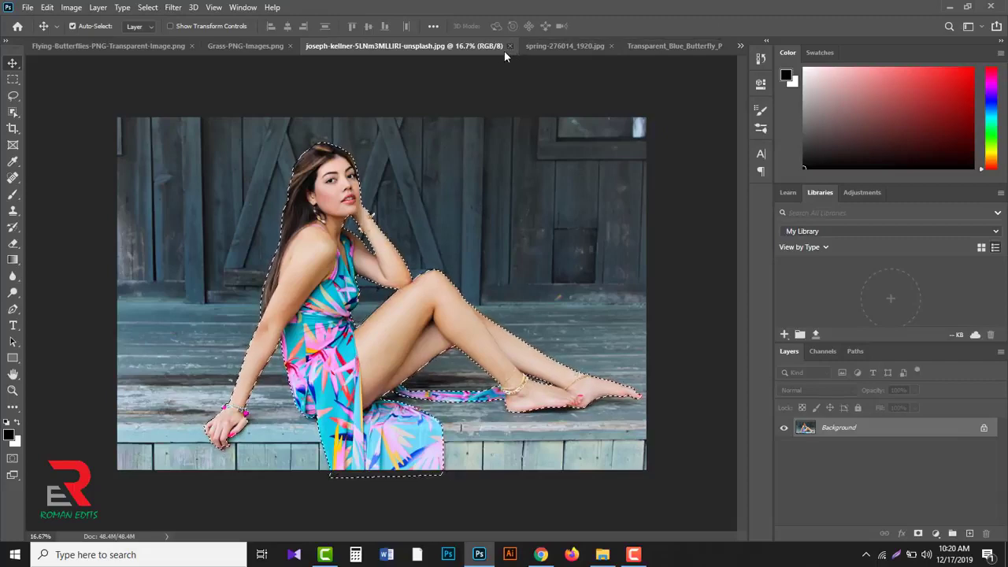
pyautogui.click(509, 46)
pyautogui.click(339, 47)
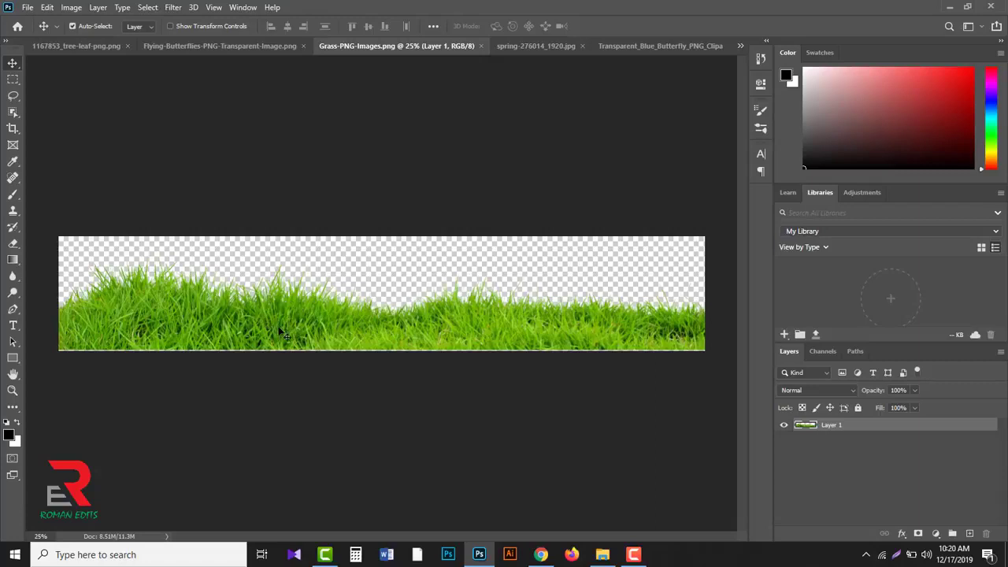
pyautogui.moveTo(287, 326); pyautogui.dragTo(338, 437)
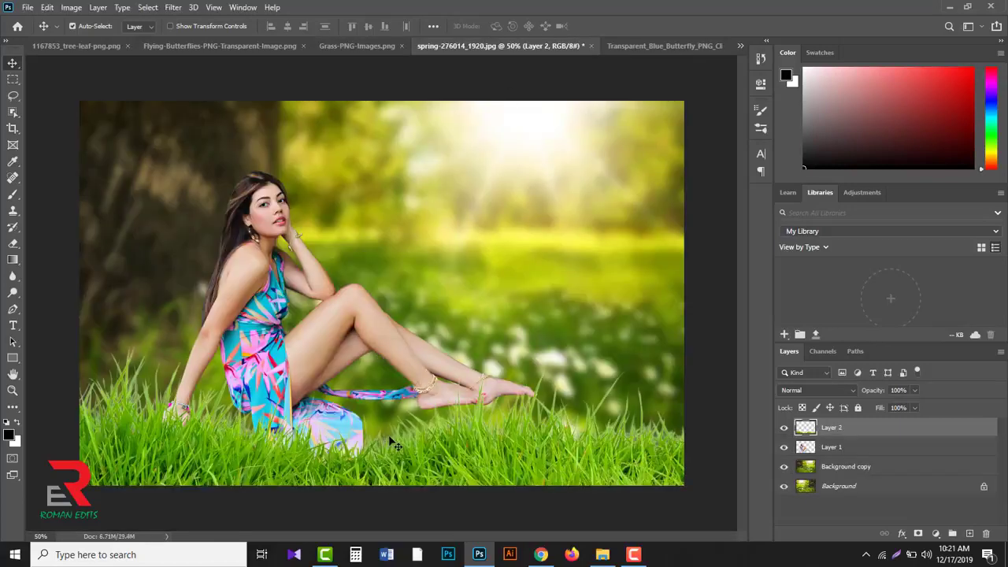
# Step: Scale the grass layer to about 53% and align it along the bottom edge of the image, covering its full width
pyautogui.hotkey('ctrl', 't')
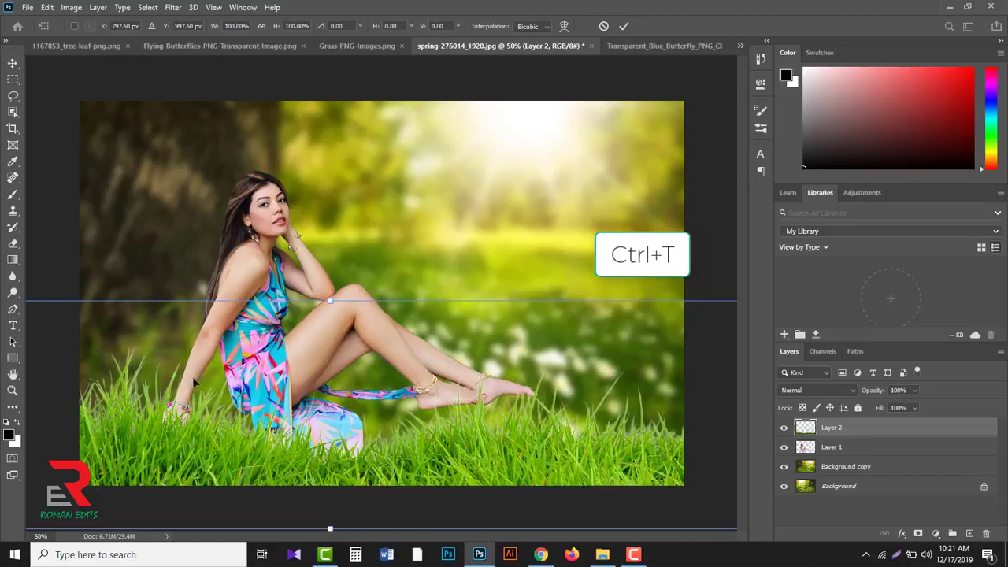
pyautogui.moveTo(194, 382); pyautogui.dragTo(403, 393)
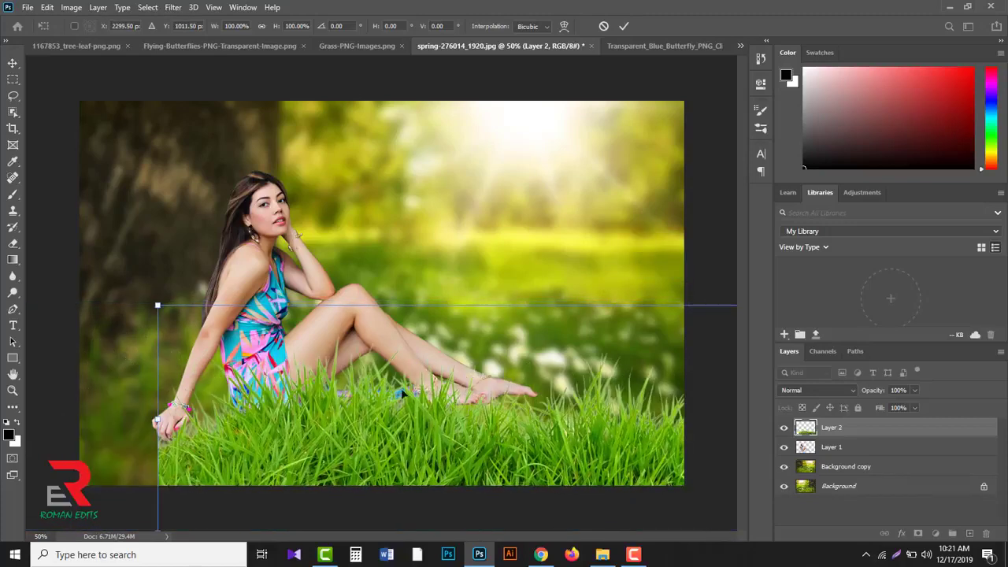
pyautogui.moveTo(157, 306); pyautogui.dragTo(372, 408)
pyautogui.moveTo(528, 446); pyautogui.dragTo(239, 437)
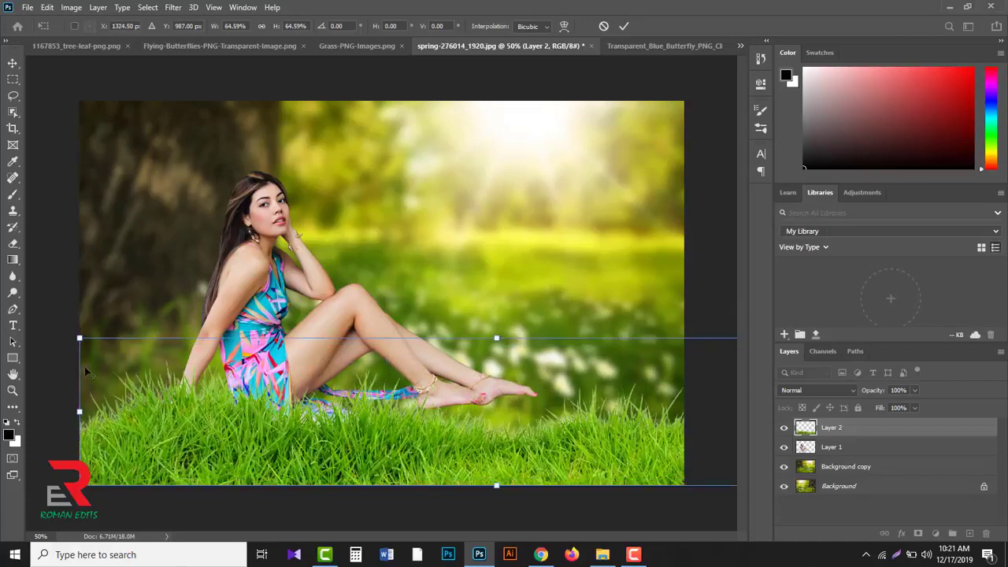
pyautogui.moveTo(81, 339); pyautogui.dragTo(167, 354)
pyautogui.moveTo(370, 441); pyautogui.dragTo(270, 456)
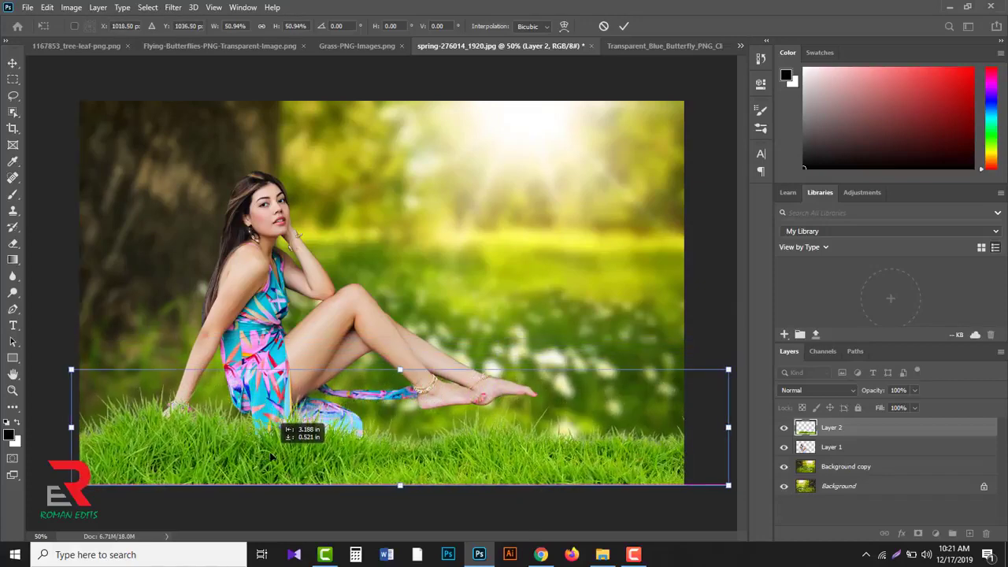
pyautogui.moveTo(728, 369); pyautogui.dragTo(754, 357)
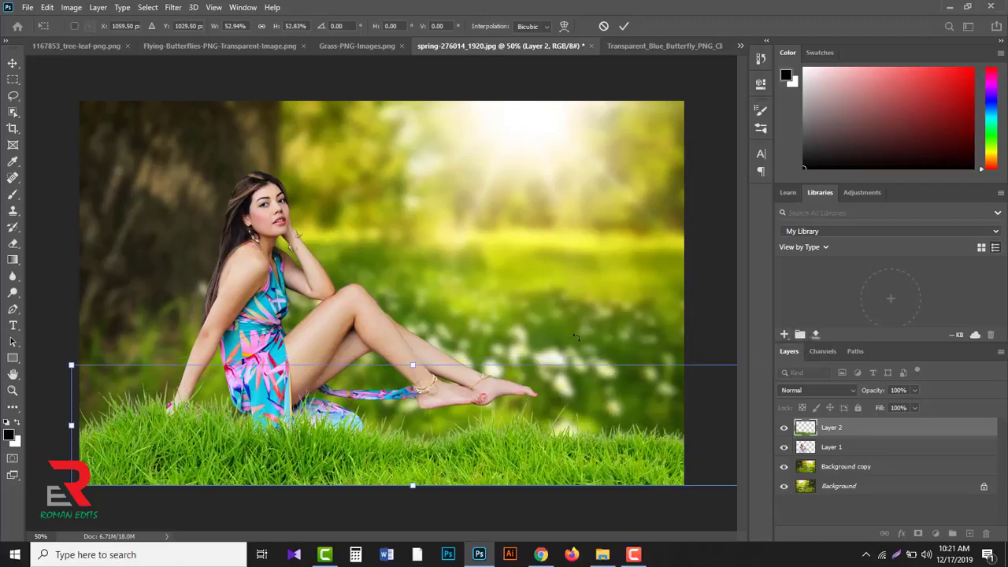
pyautogui.click(622, 25)
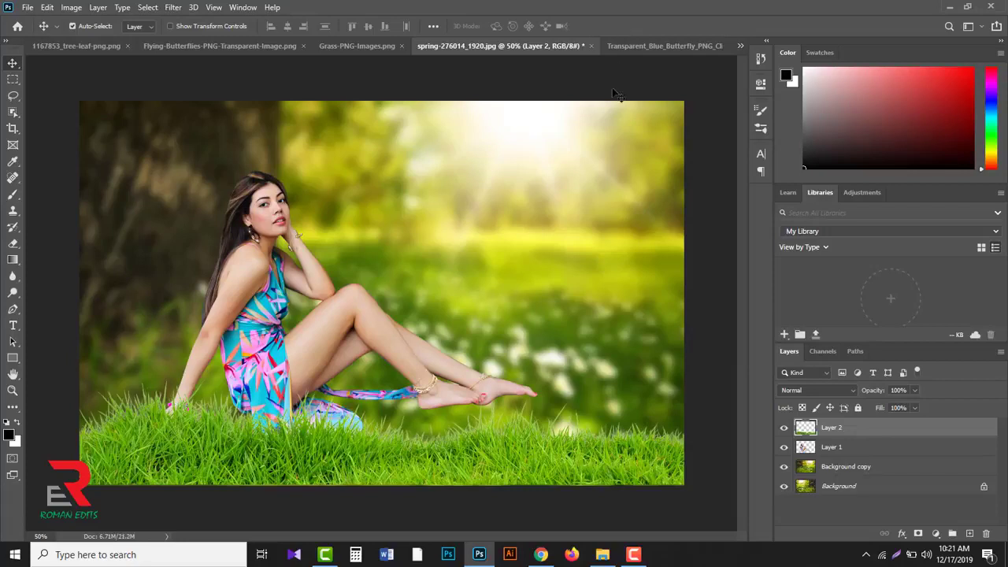
# Step: Rotate the woman on Layer 1 about 4.4° clockwise and lower her so that she sits in the grass
pyautogui.click(861, 448)
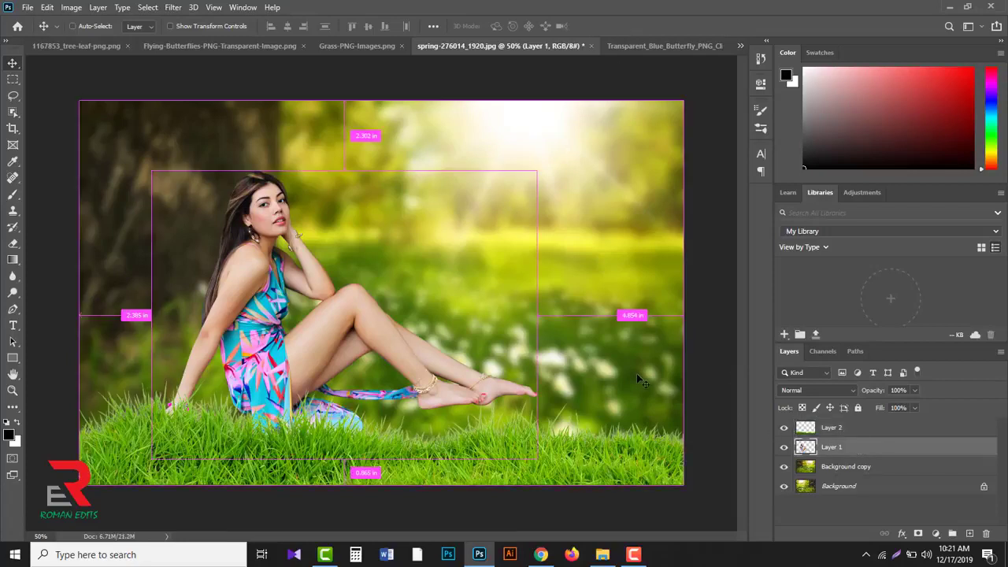
pyautogui.hotkey('ctrl', 't')
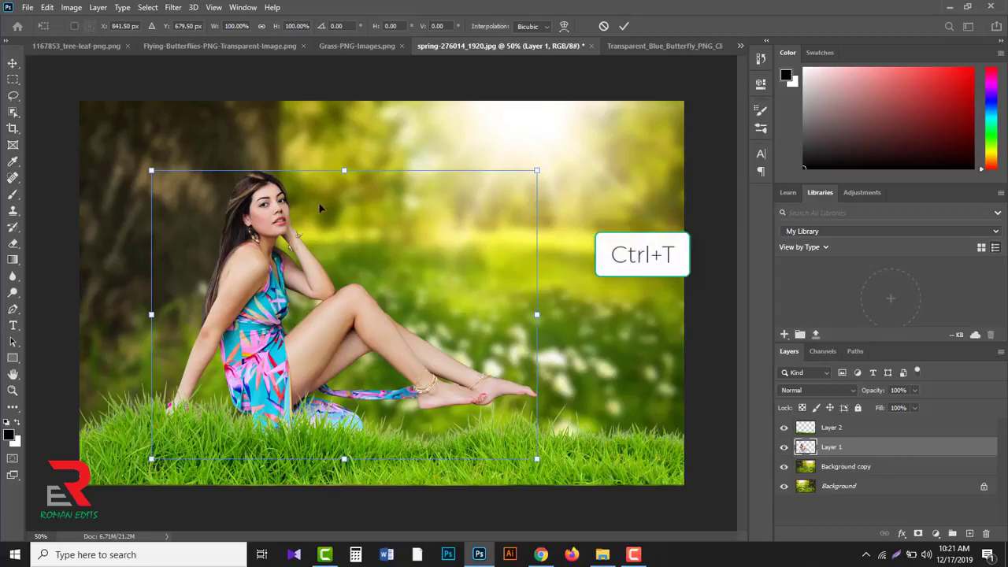
pyautogui.moveTo(567, 144); pyautogui.dragTo(591, 151)
pyautogui.moveTo(405, 280); pyautogui.dragTo(410, 289)
pyautogui.moveTo(562, 166); pyautogui.dragTo(573, 171)
pyautogui.moveTo(423, 291); pyautogui.dragTo(453, 306)
pyautogui.moveTo(616, 203); pyautogui.dragTo(618, 212)
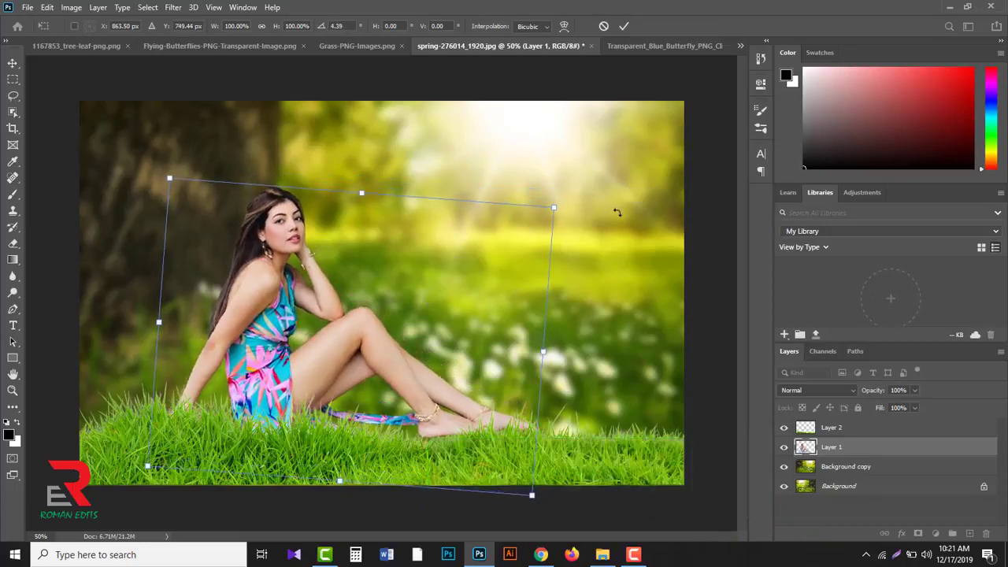
pyautogui.click(624, 27)
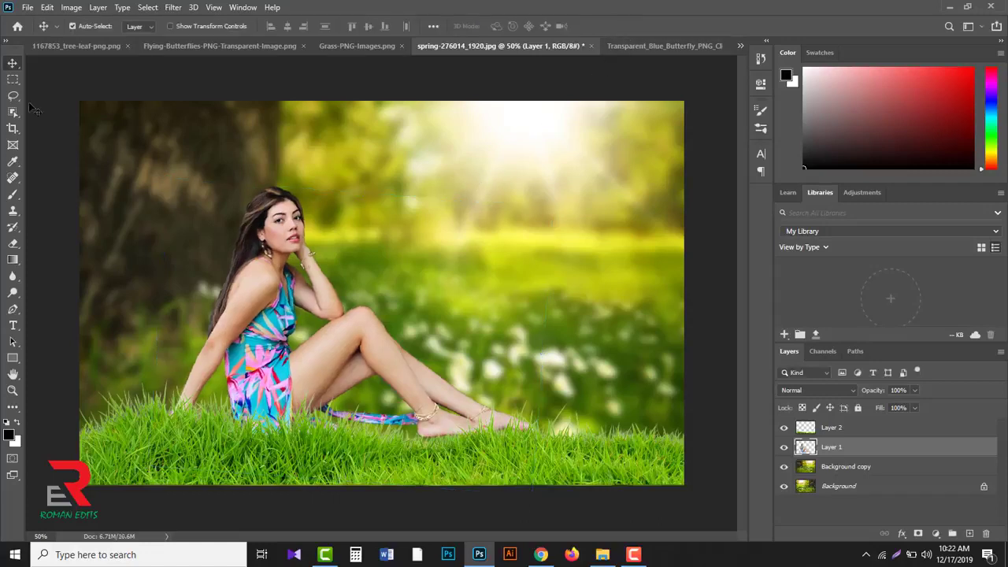
# Step: Select the woman's supporting hand with the Lasso tool, copy it to a new layer and place that layer above the grass
pyautogui.moveTo(13, 95); pyautogui.dragTo(64, 97)
pyautogui.click(66, 97)
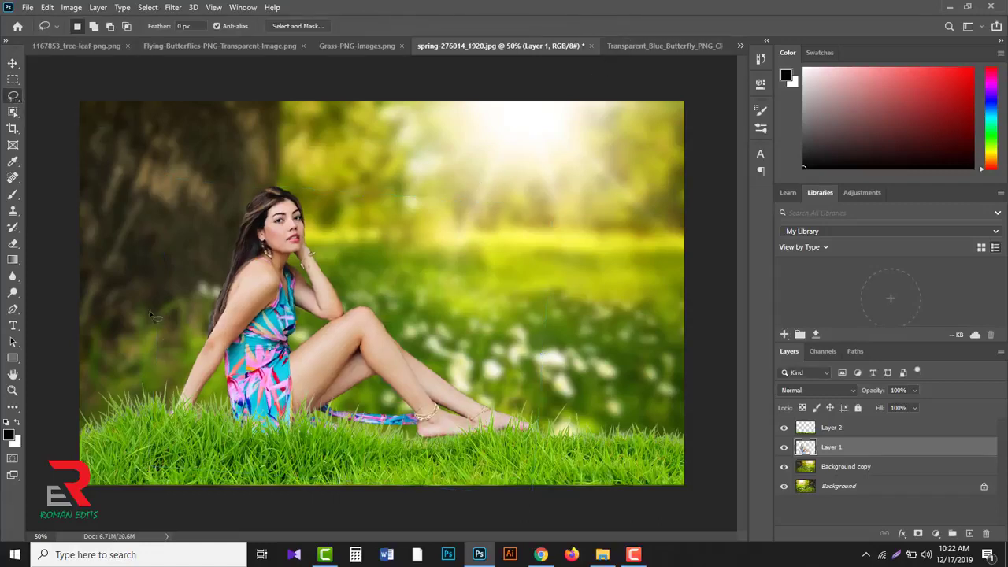
pyautogui.moveTo(212, 386)
pyautogui.mouseDown()
pyautogui.moveTo(142, 384)
pyautogui.moveTo(130, 444)
pyautogui.moveTo(157, 482)
pyautogui.moveTo(219, 420)
pyautogui.mouseUp()
pyautogui.hotkey('ctrl', 'j')
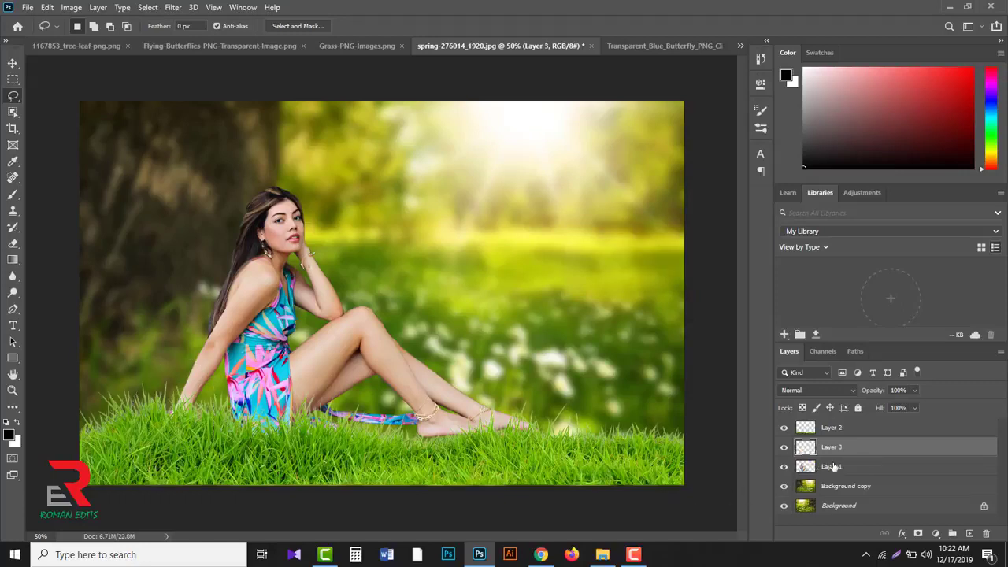
pyautogui.moveTo(854, 449); pyautogui.dragTo(850, 423)
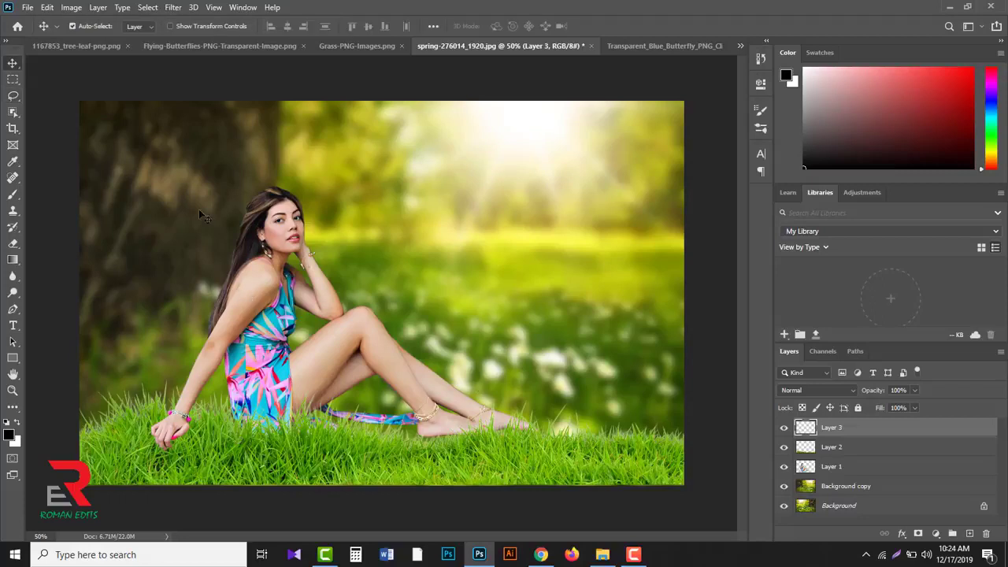
# Step: Bring the branch from 1167853_tree-leaf-png.png into the spring composition at the upper-left corner of the image
pyautogui.click(74, 45)
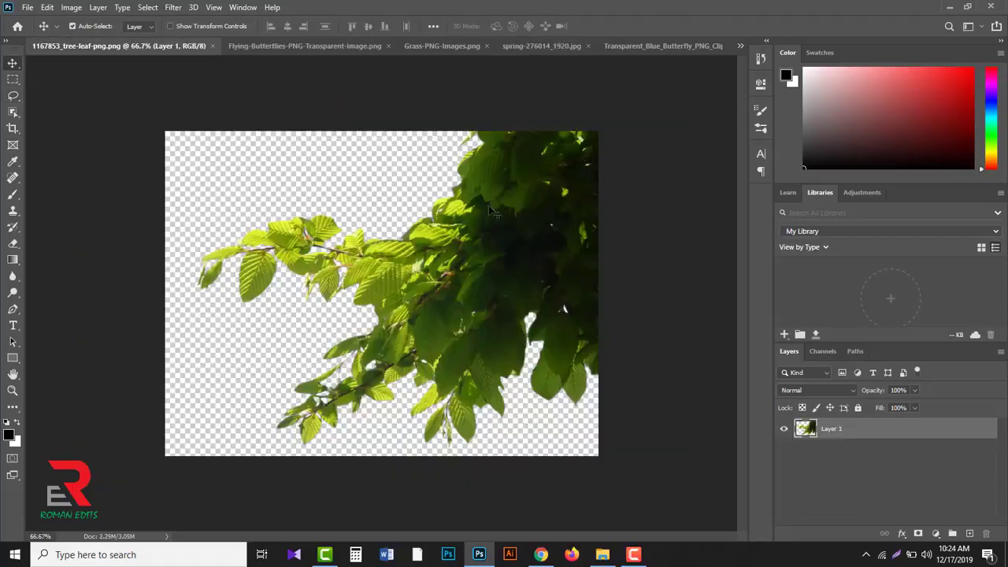
pyautogui.moveTo(496, 207); pyautogui.dragTo(285, 169)
pyautogui.moveTo(189, 167); pyautogui.dragTo(189, 167)
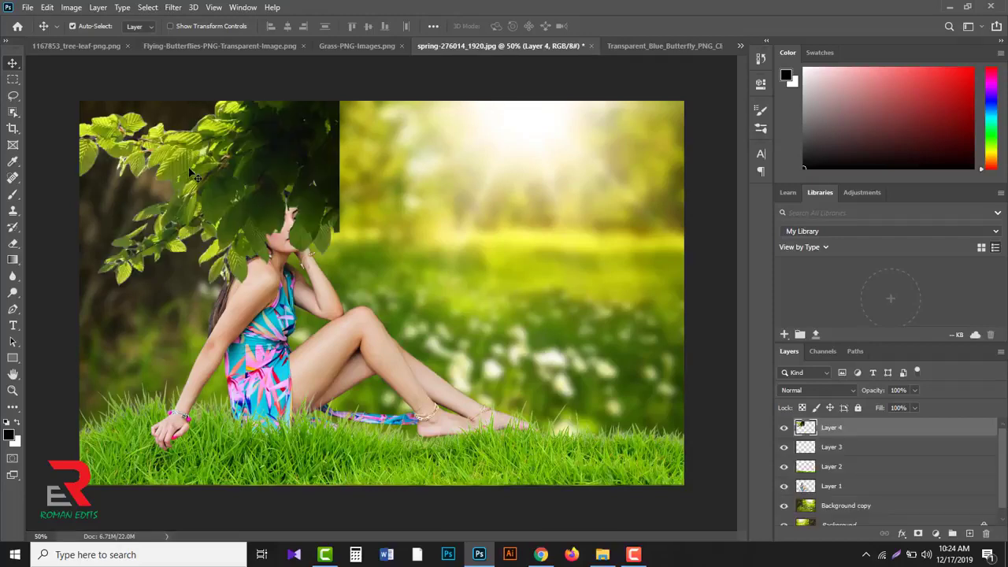
# Step: Flip the leafy branch horizontally and shift it slightly so that it hangs inward from the image's upper-left corner
pyautogui.hotkey('ctrl', 't')
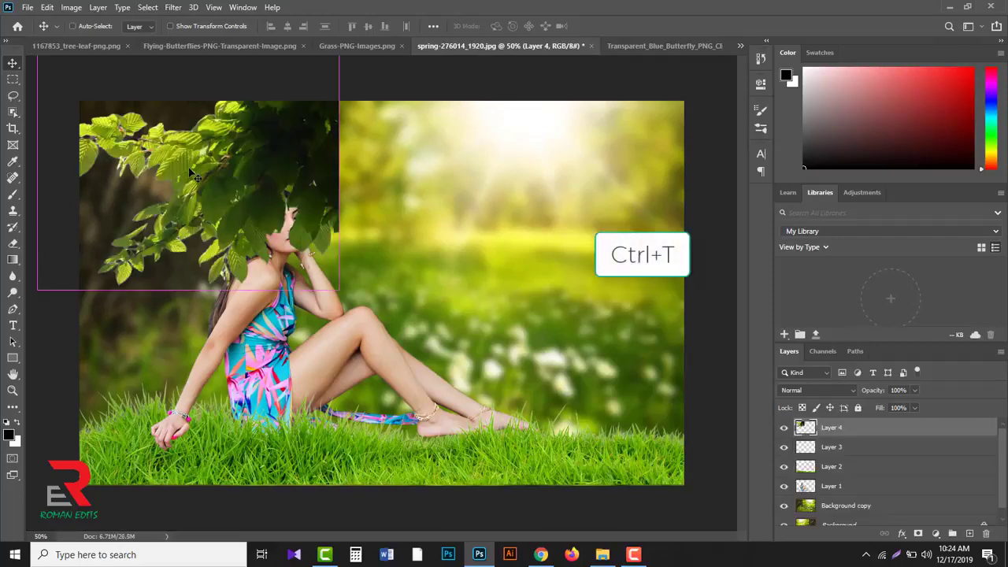
pyautogui.rightClick(190, 169)
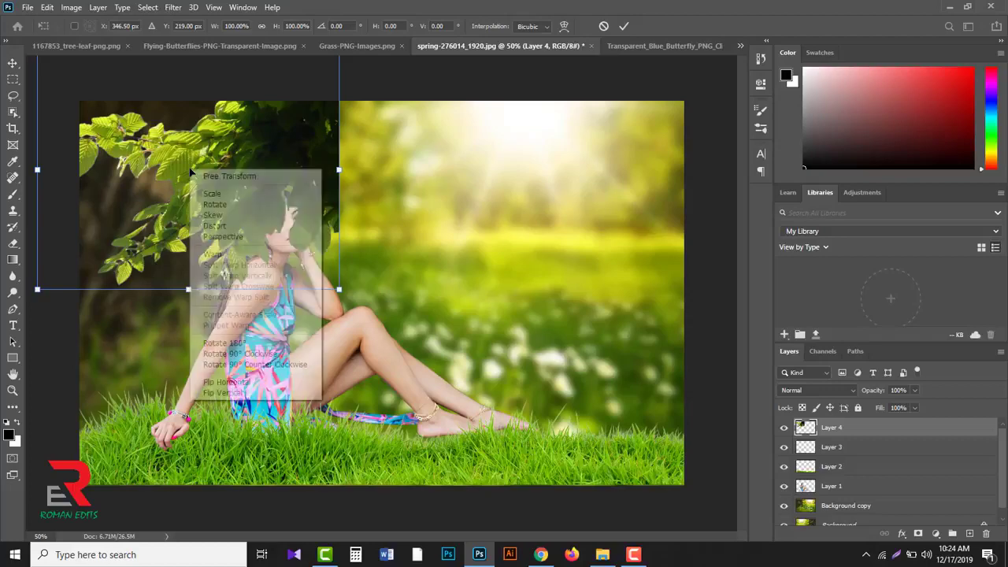
pyautogui.click(246, 382)
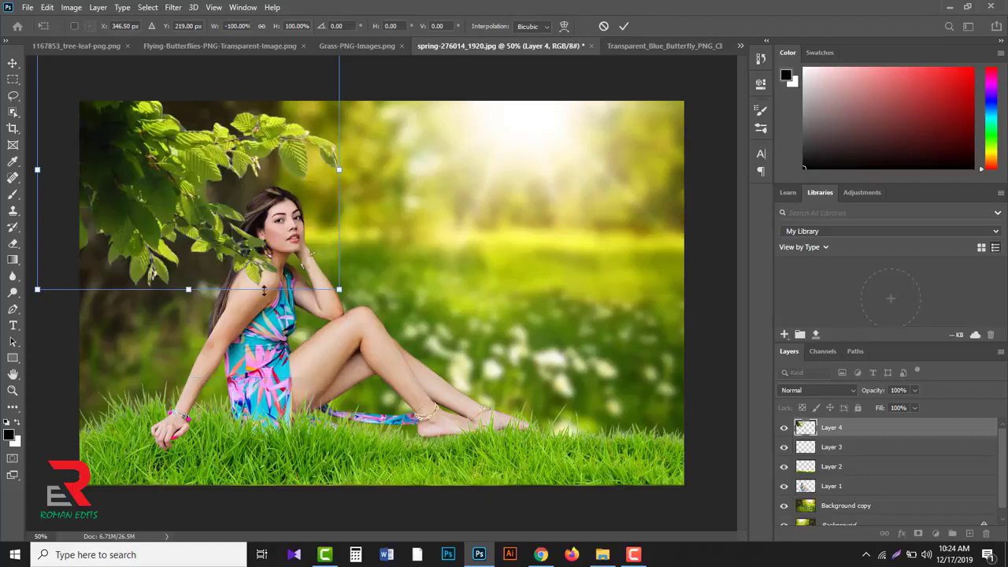
pyautogui.moveTo(156, 158)
pyautogui.mouseDown()
pyautogui.moveTo(197, 207)
pyautogui.moveTo(146, 159)
pyautogui.mouseUp()
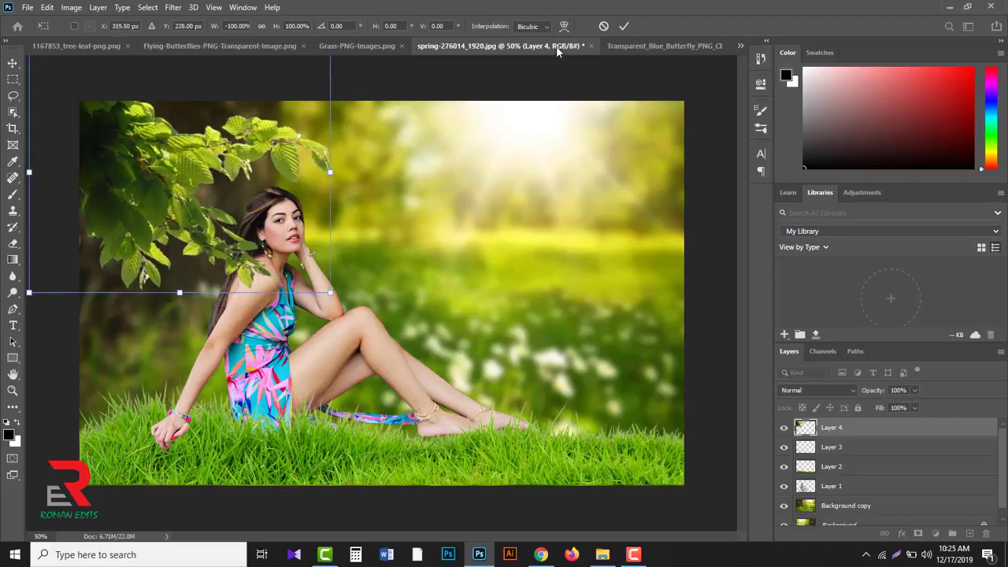
pyautogui.click(626, 28)
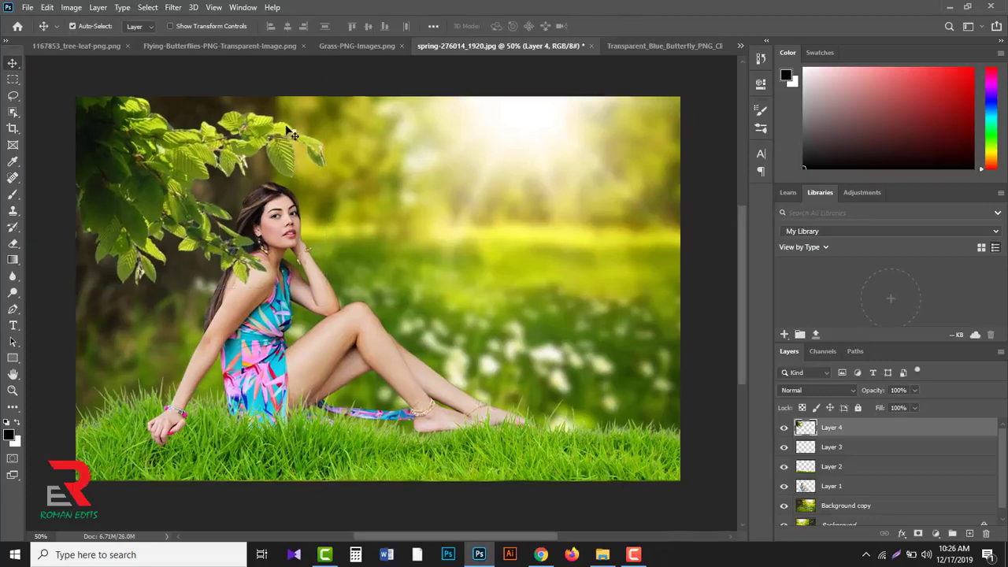
# Step: Close the source images 1167853_tree-leaf-png.png and Grass-PNG-Images.png
pyautogui.click(98, 45)
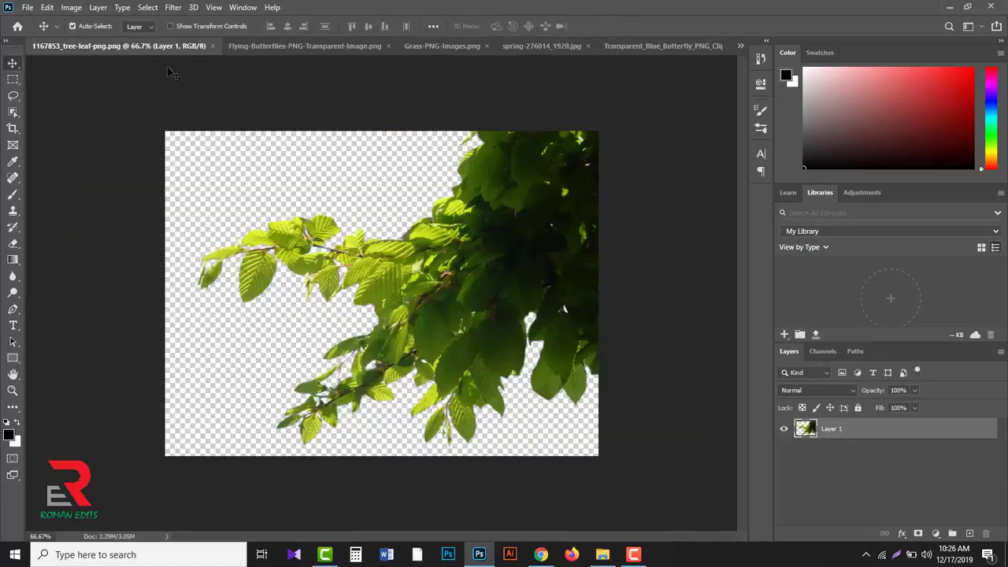
pyautogui.click(212, 46)
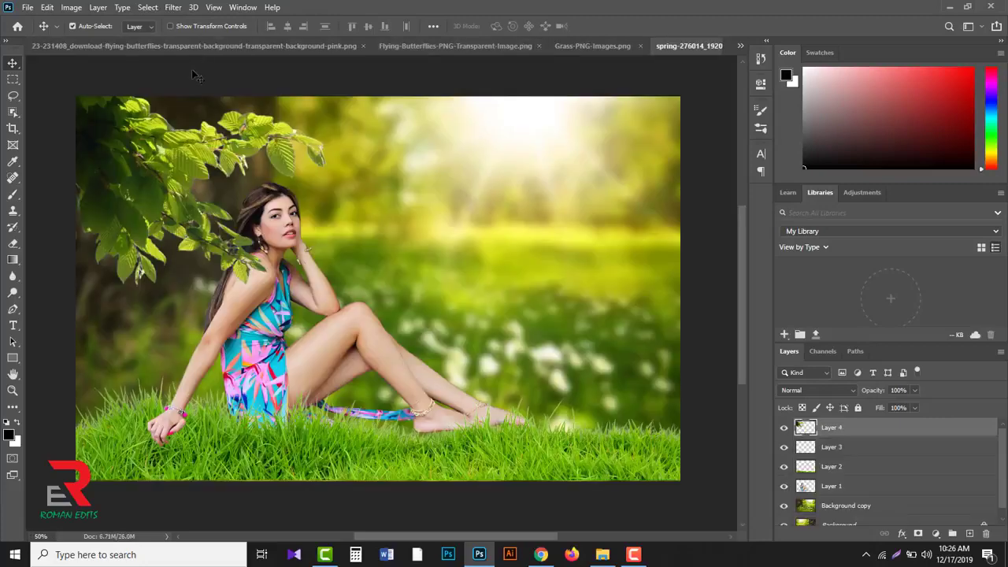
pyautogui.click(417, 44)
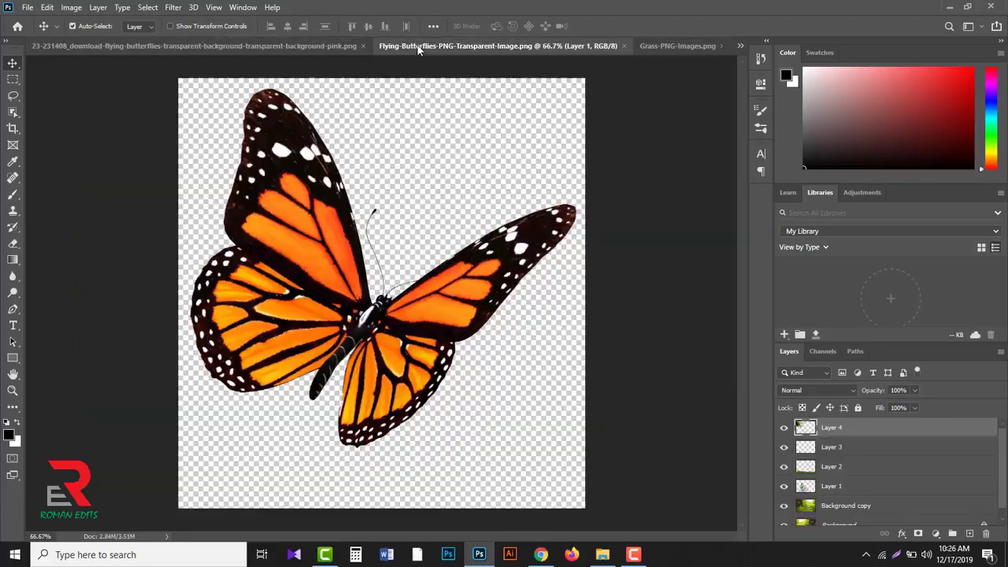
pyautogui.click(680, 47)
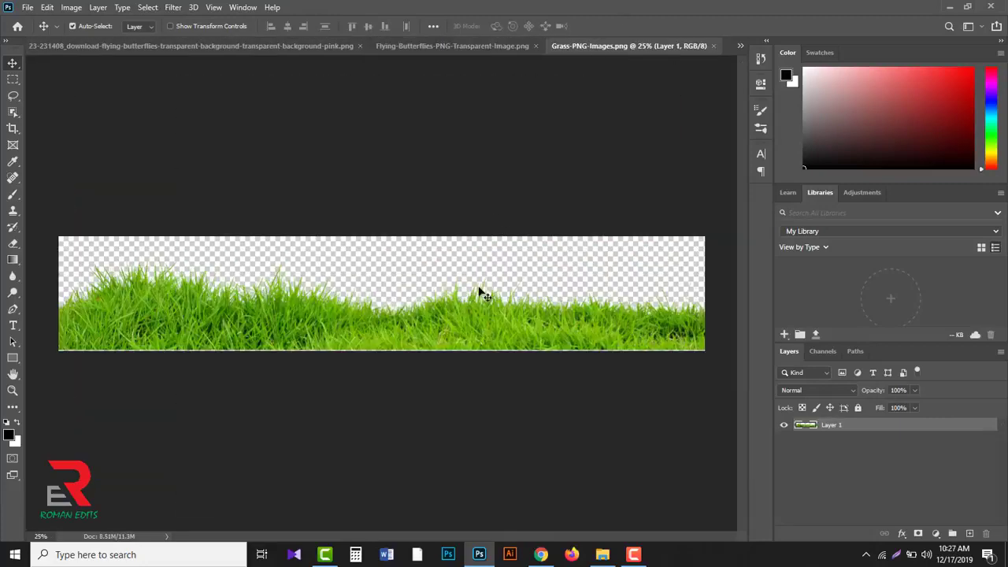
pyautogui.click(712, 45)
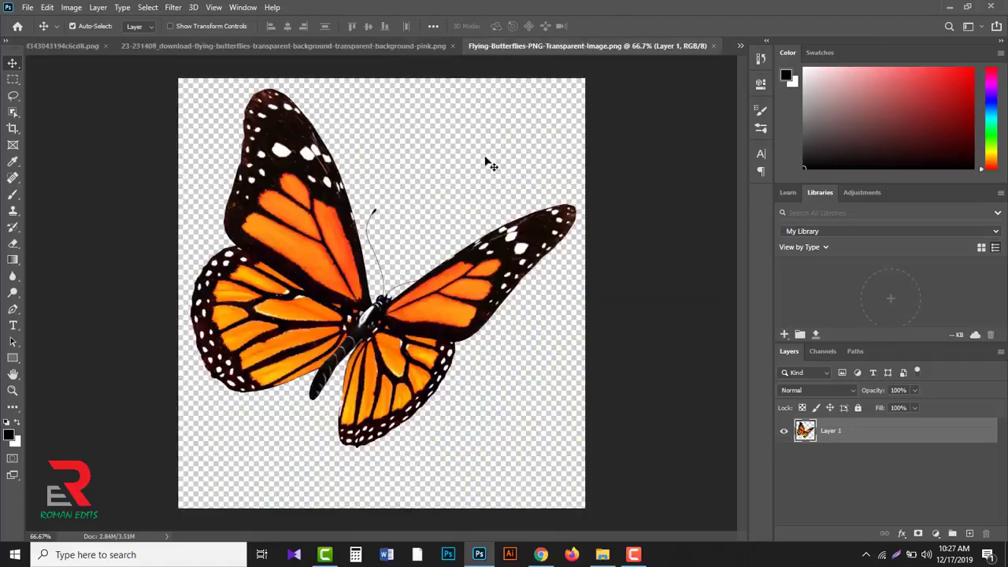
# Step: Bring the yellow-flowered vine from 3fd5b1279a4c56b25f343043194c6cd8.png into the spring composition and close its source image
pyautogui.click(74, 46)
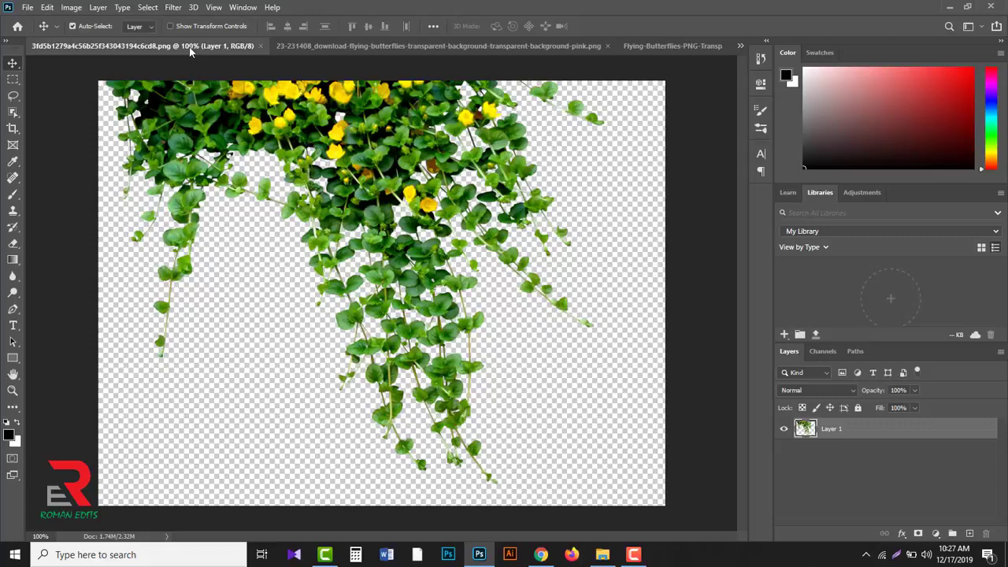
pyautogui.moveTo(189, 50); pyautogui.dragTo(173, 111)
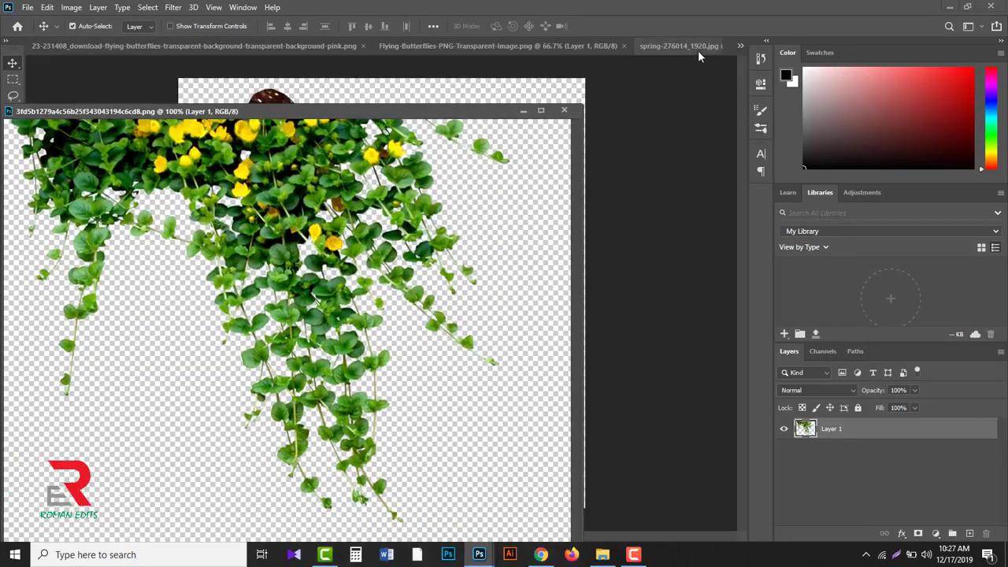
pyautogui.moveTo(290, 185); pyautogui.dragTo(633, 170)
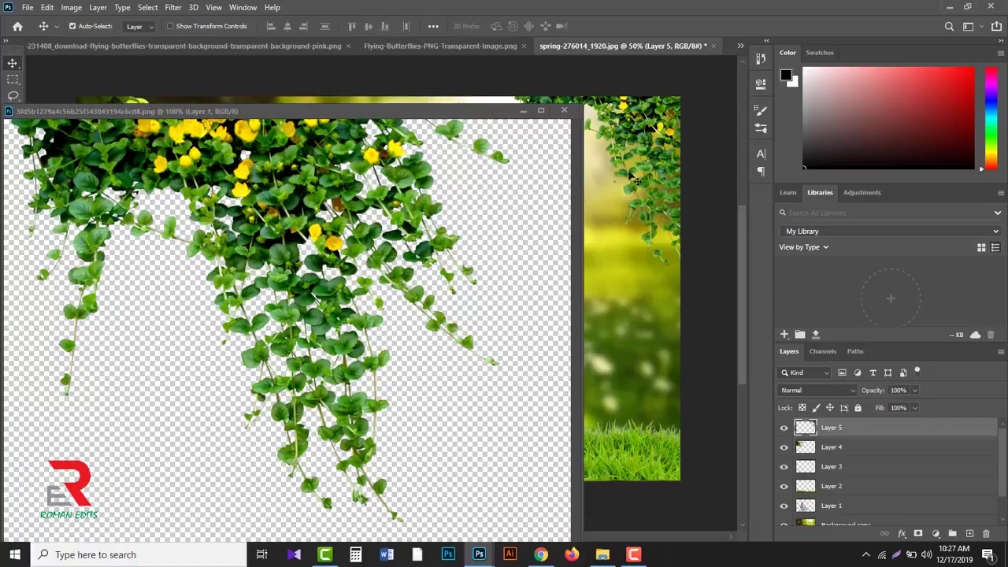
pyautogui.click(563, 111)
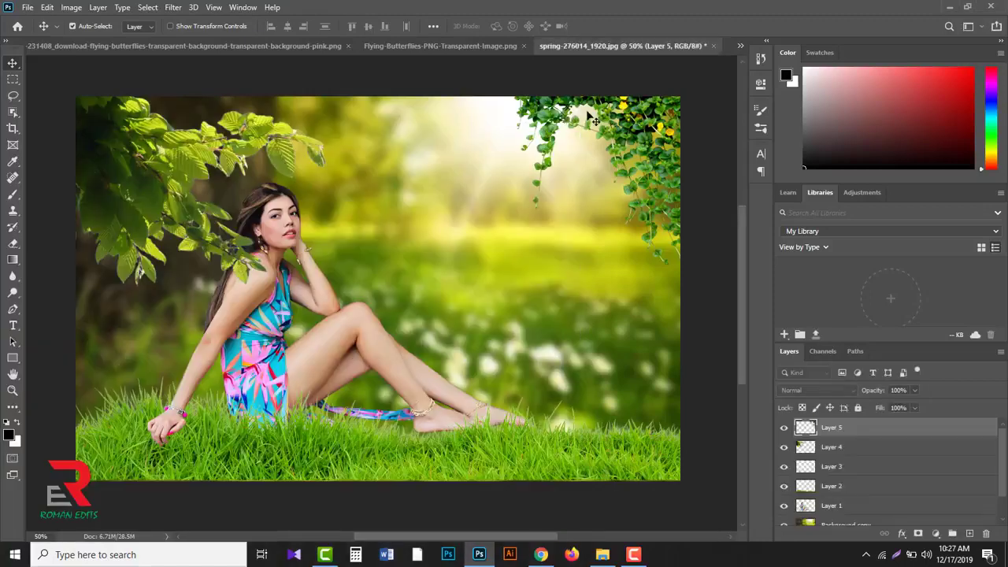
# Step: Rotate the vine 180°, scale it to about 93% and place it as a plant in the image's lower-right corner
pyautogui.moveTo(626, 118); pyautogui.dragTo(480, 269)
pyautogui.hotkey('ctrl', 't')
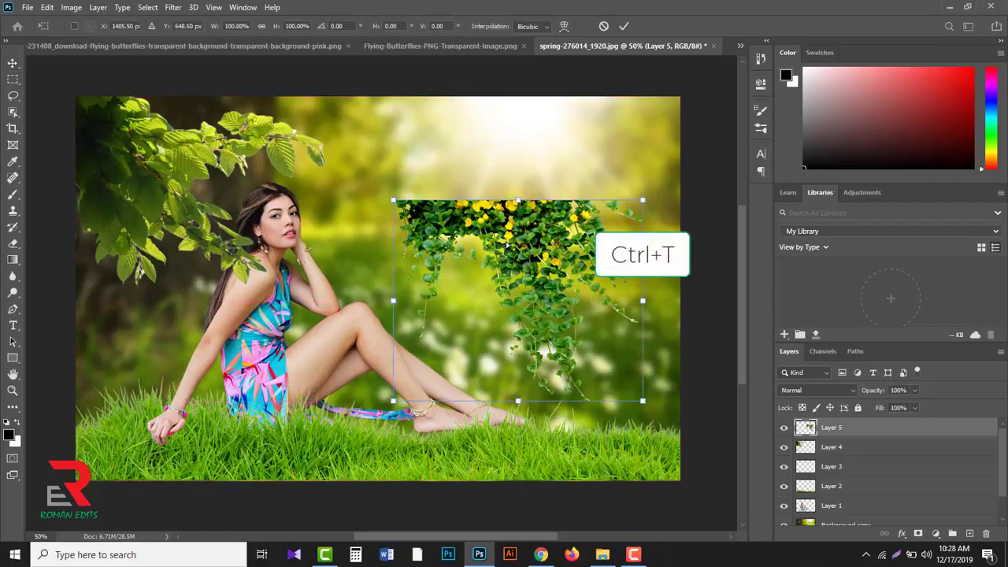
pyautogui.rightClick(506, 246)
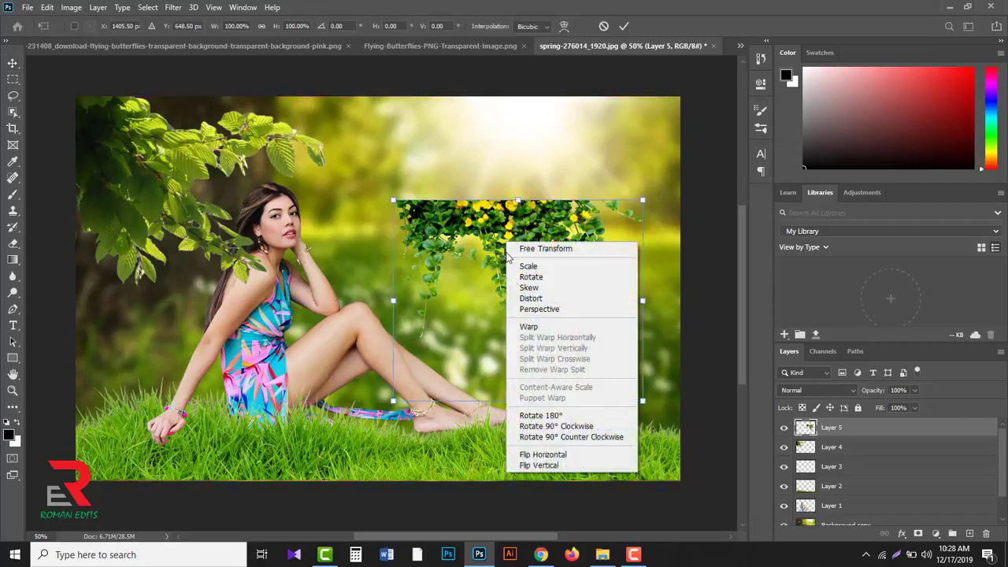
pyautogui.click(549, 417)
pyautogui.moveTo(566, 380); pyautogui.dragTo(610, 457)
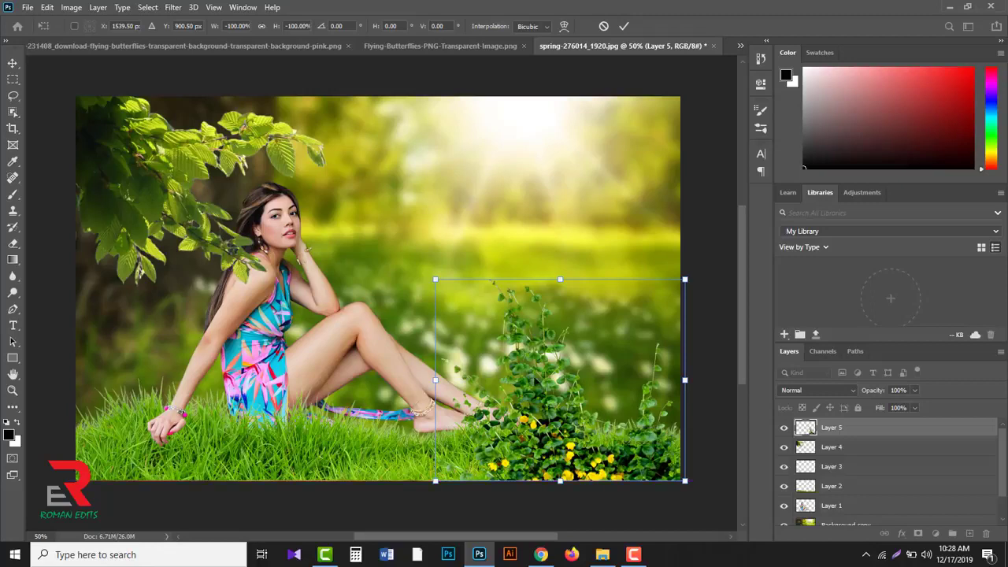
pyautogui.moveTo(434, 279); pyautogui.dragTo(451, 290)
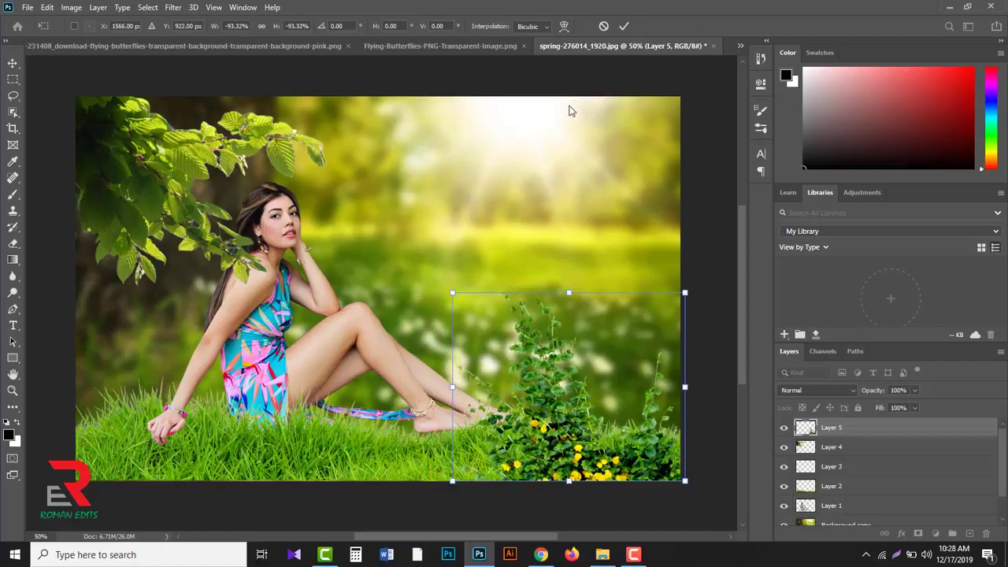
pyautogui.click(624, 28)
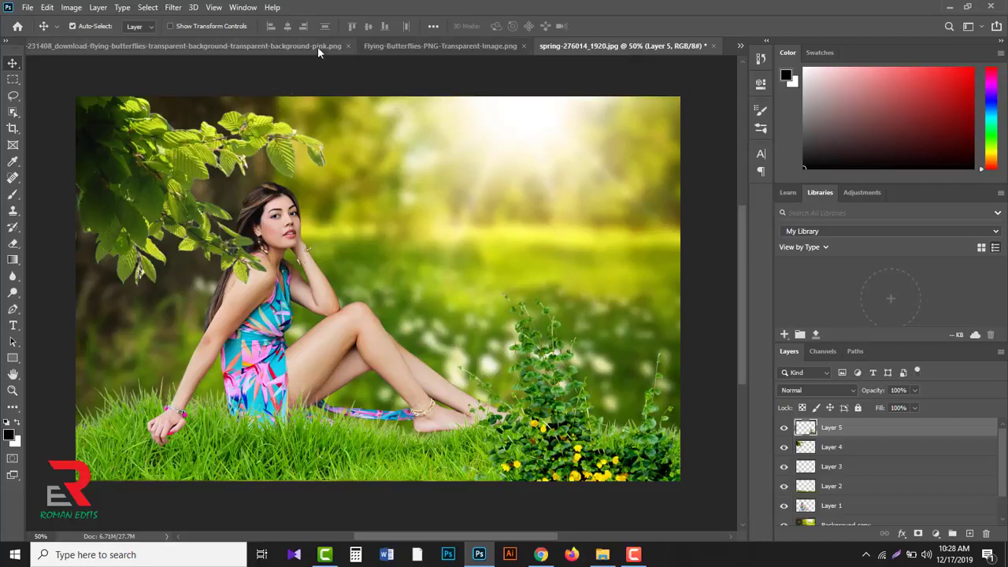
# Step: Bring the orange butterfly from Flying-Butterflies-PNG-Transparent-Image.png into the spring composition, over the lower-right plant
pyautogui.click(379, 48)
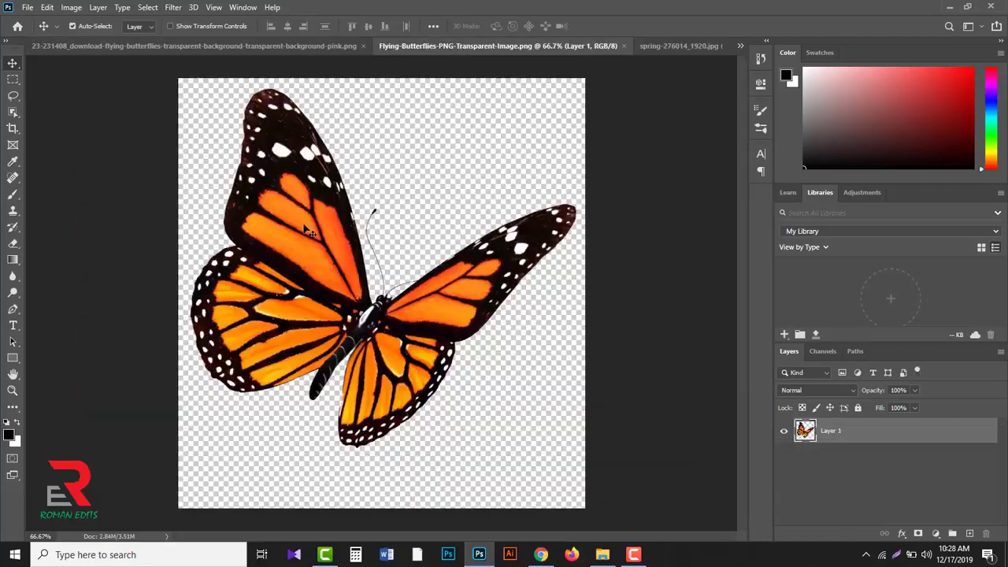
pyautogui.moveTo(308, 230); pyautogui.dragTo(433, 319)
pyautogui.moveTo(505, 396); pyautogui.dragTo(527, 425)
# Step: Scale the orange butterfly to about 19.6%, rotate it about 10.5° clockwise and set it on the flowering plant
pyautogui.hotkey('ctrl', 't')
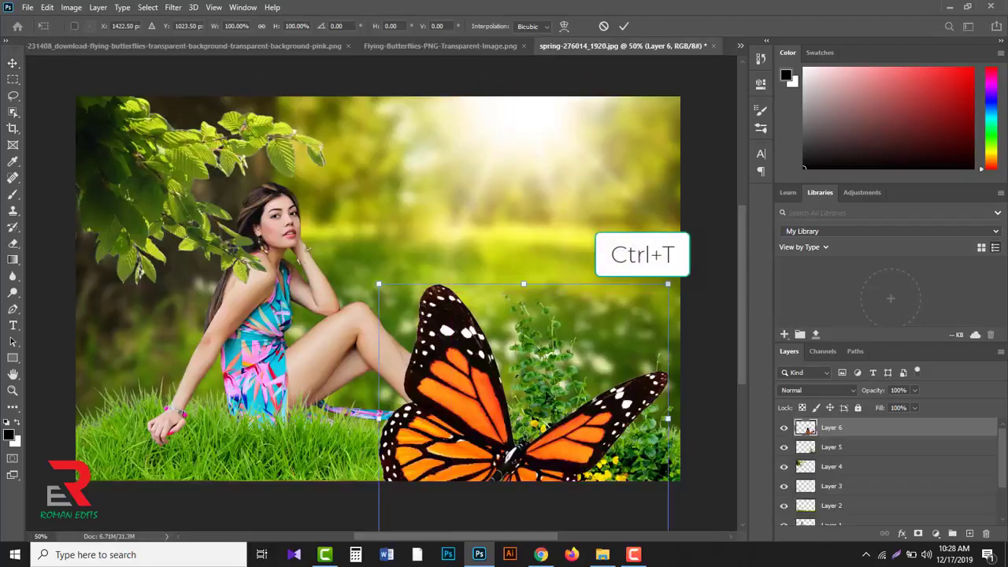
pyautogui.moveTo(668, 283); pyautogui.dragTo(595, 375)
pyautogui.moveTo(515, 382); pyautogui.dragTo(551, 395)
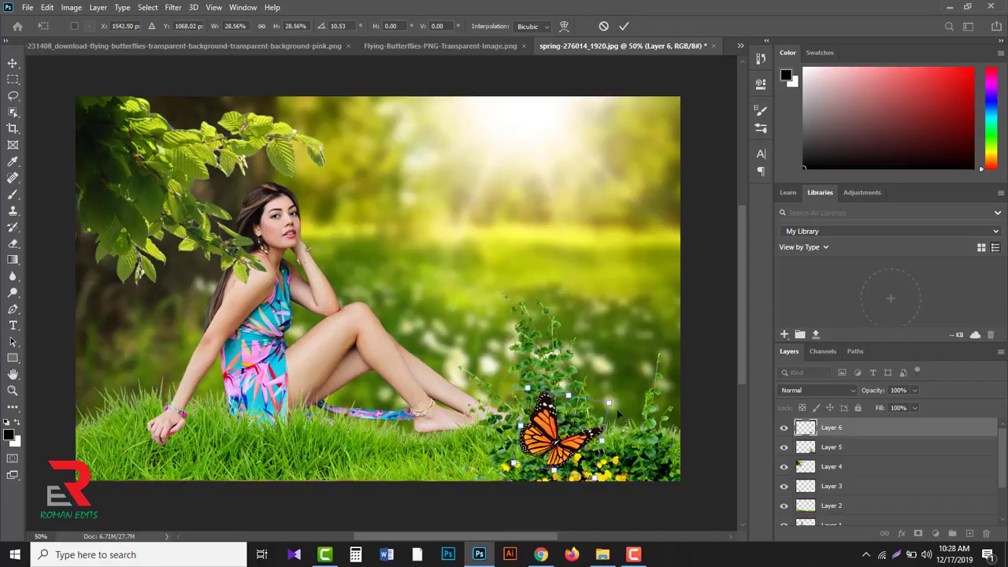
pyautogui.moveTo(612, 404); pyautogui.dragTo(600, 417)
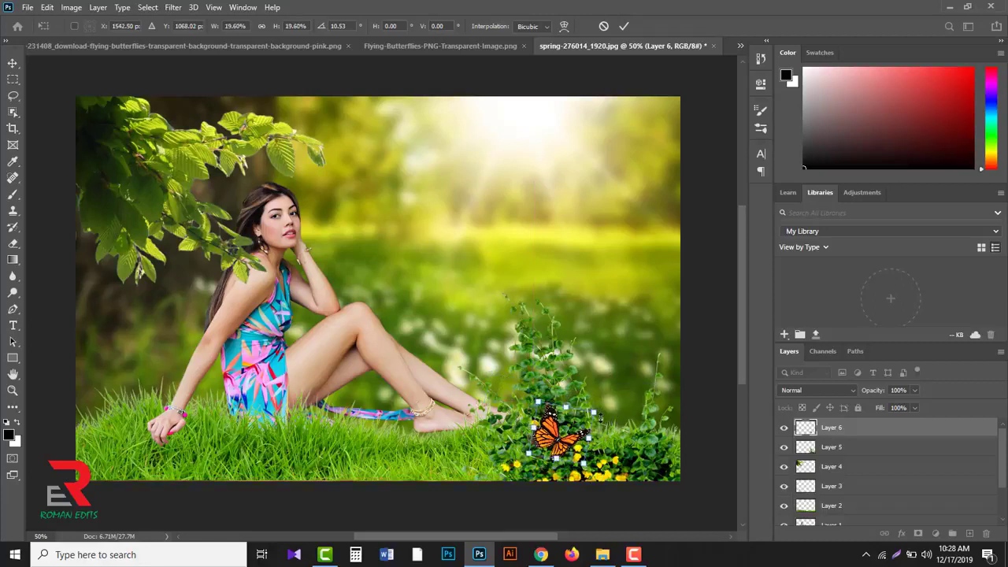
pyautogui.click(624, 27)
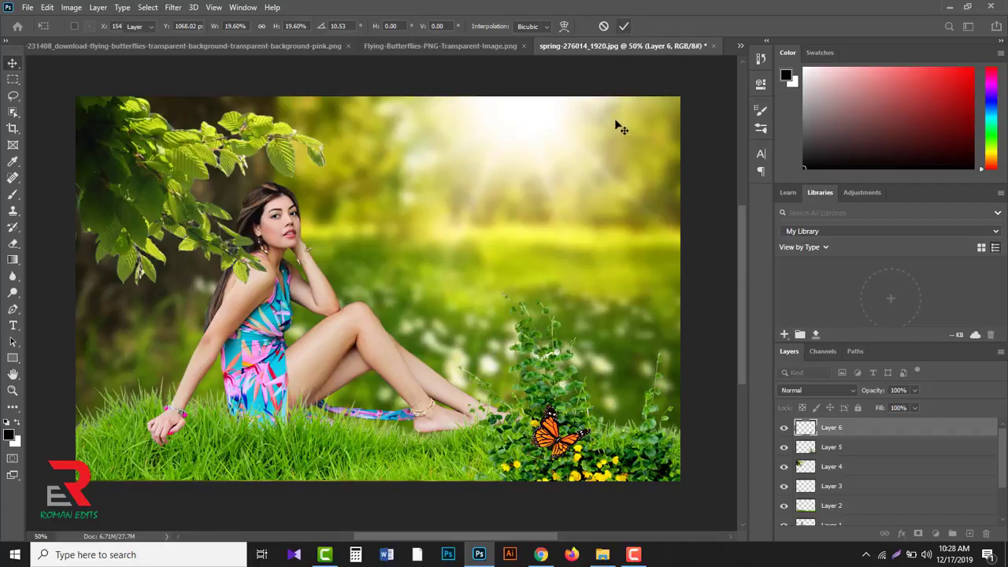
# Step: Close the orange butterfly's source image and bring the blue butterfly from Transparent_Blue_Butterfly_PNG_Clipart-750940198.png into the spring composition
pyautogui.click(458, 49)
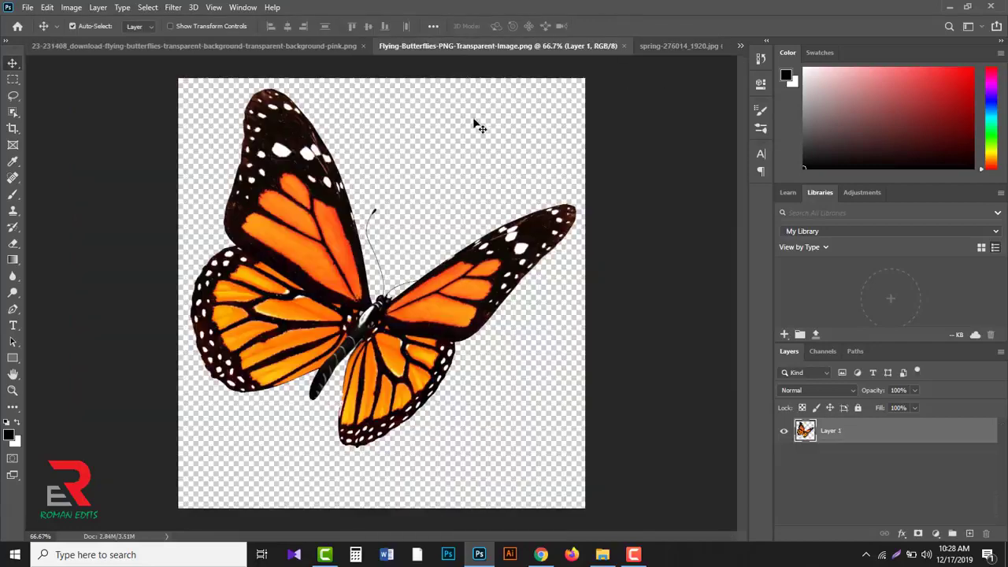
pyautogui.click(623, 46)
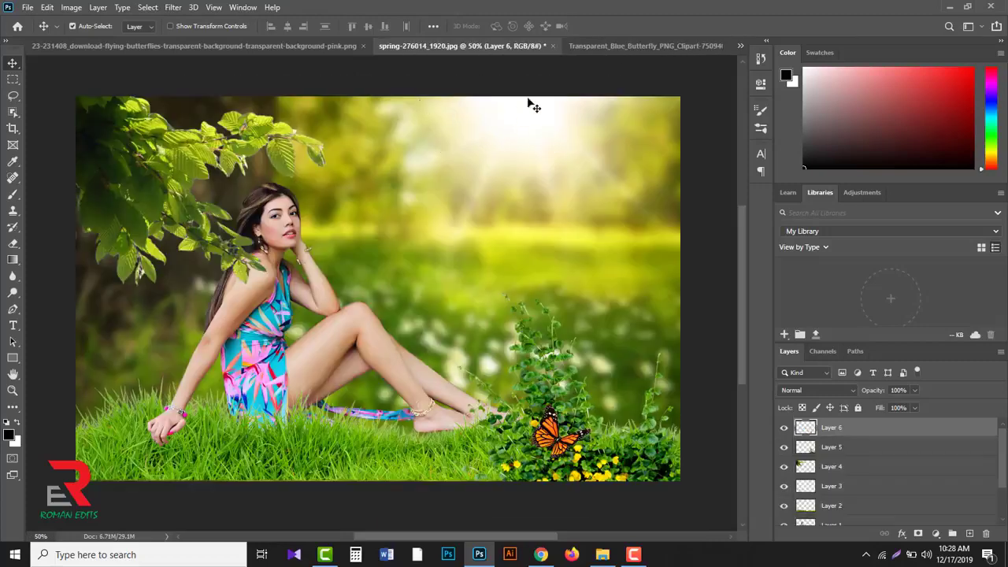
pyautogui.click(590, 47)
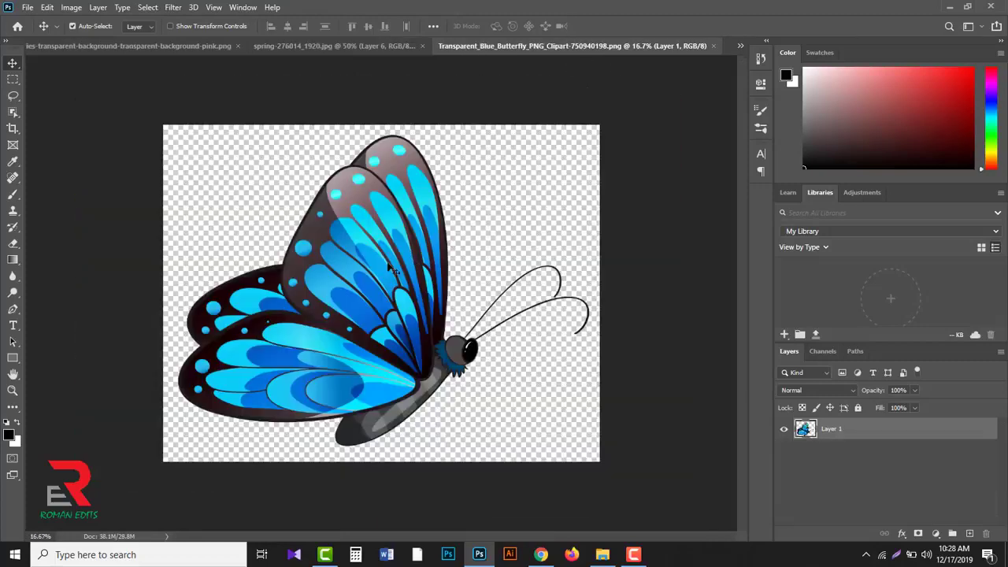
pyautogui.moveTo(379, 277); pyautogui.dragTo(455, 229)
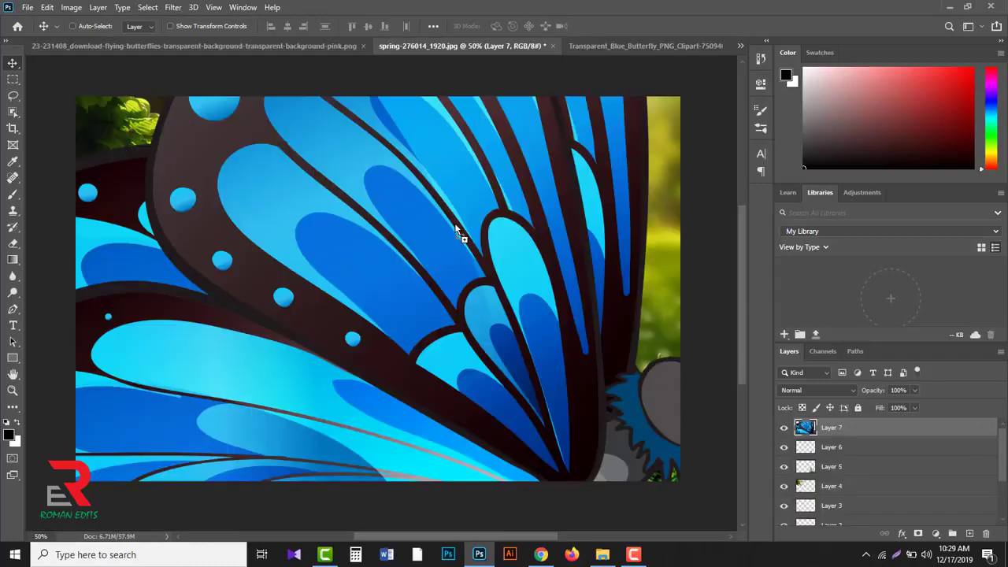
# Step: Scale the blue butterfly on Layer 7 down to about 12.1%
pyautogui.scroll(-2, 454, 220)
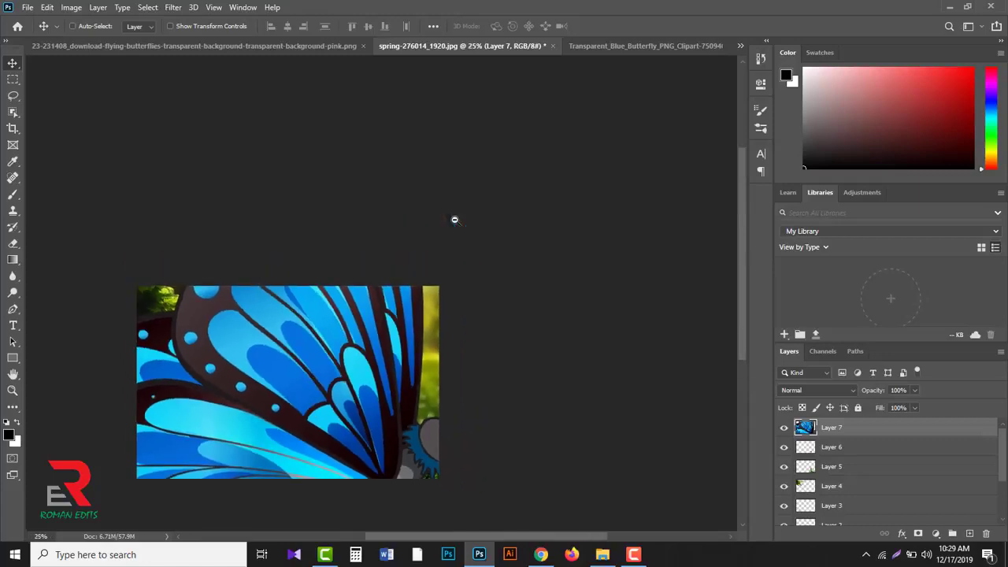
pyautogui.hotkey('ctrl', 't')
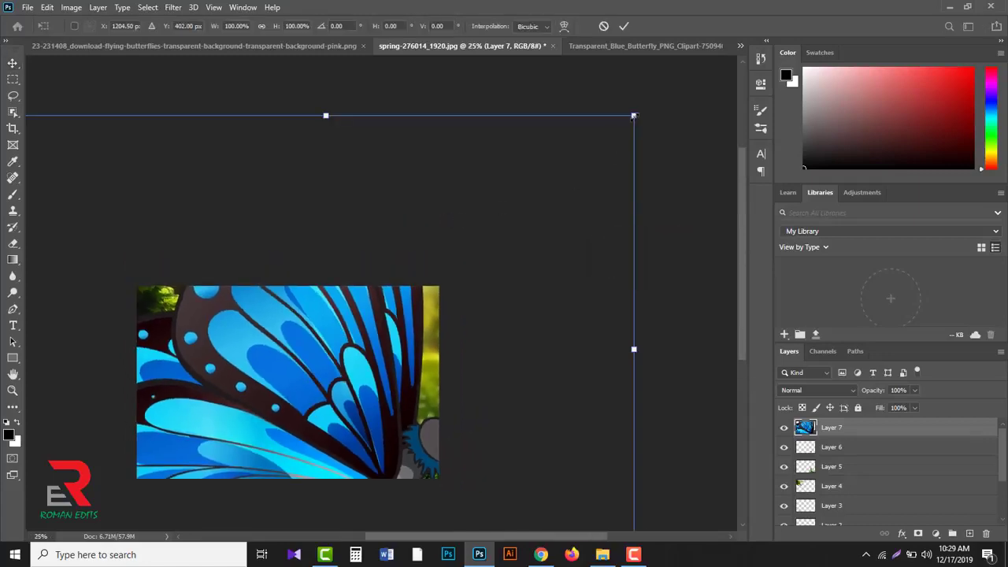
pyautogui.moveTo(635, 115); pyautogui.dragTo(379, 338)
pyautogui.click(381, 363)
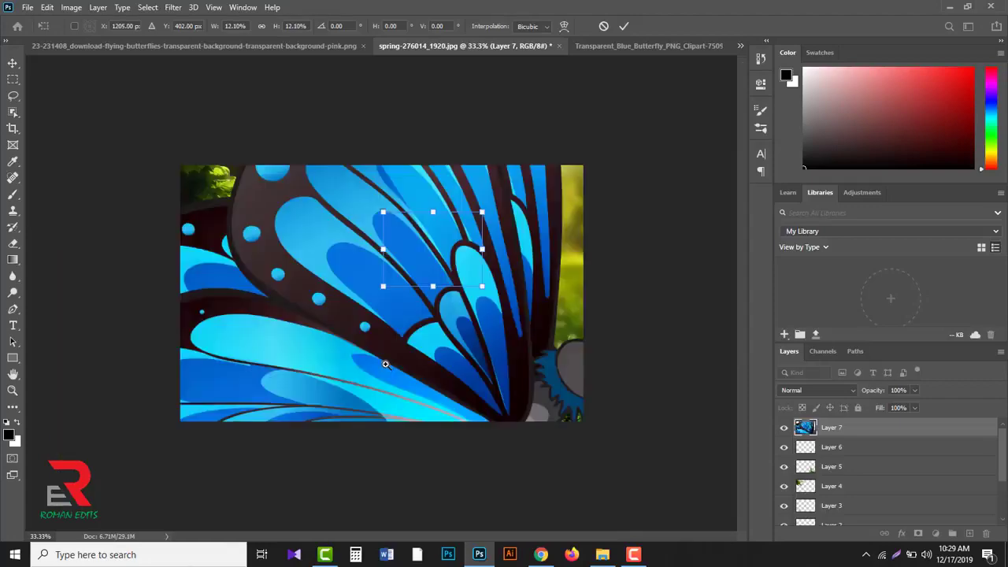
pyautogui.click(511, 308)
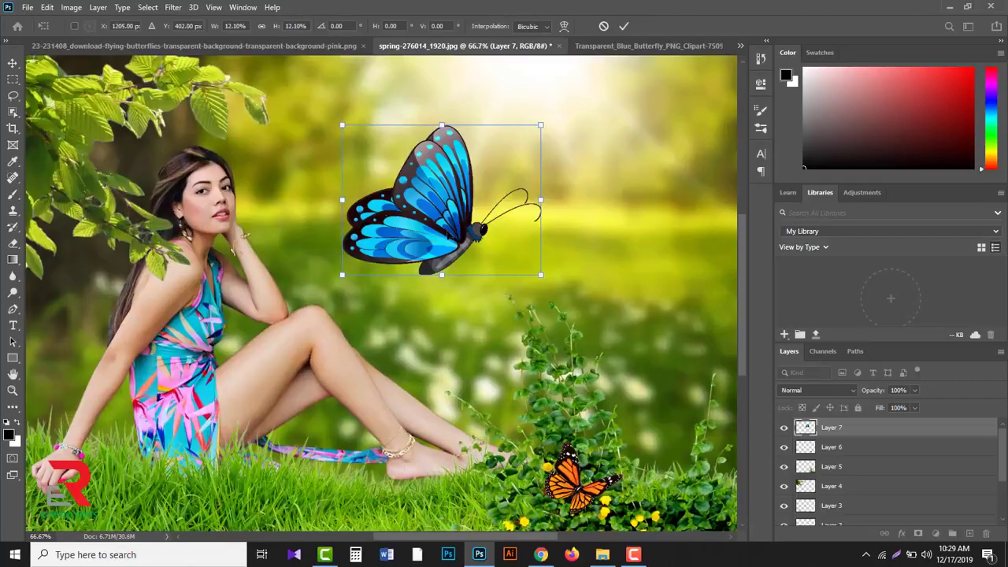
# Step: Flip the blue butterfly horizontally and move it over the top of the flowering plant
pyautogui.rightClick(448, 215)
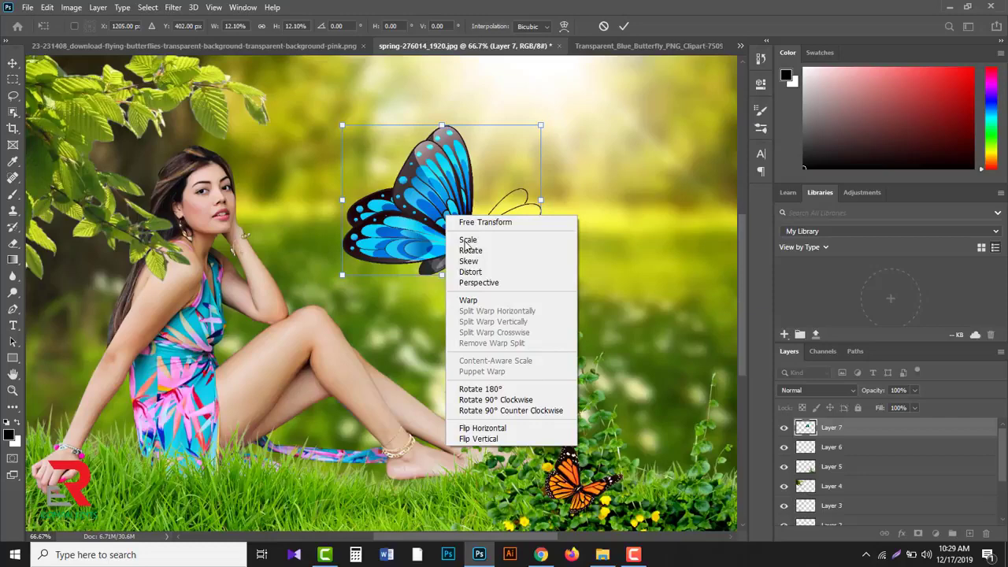
pyautogui.click(495, 432)
pyautogui.moveTo(472, 249); pyautogui.dragTo(625, 299)
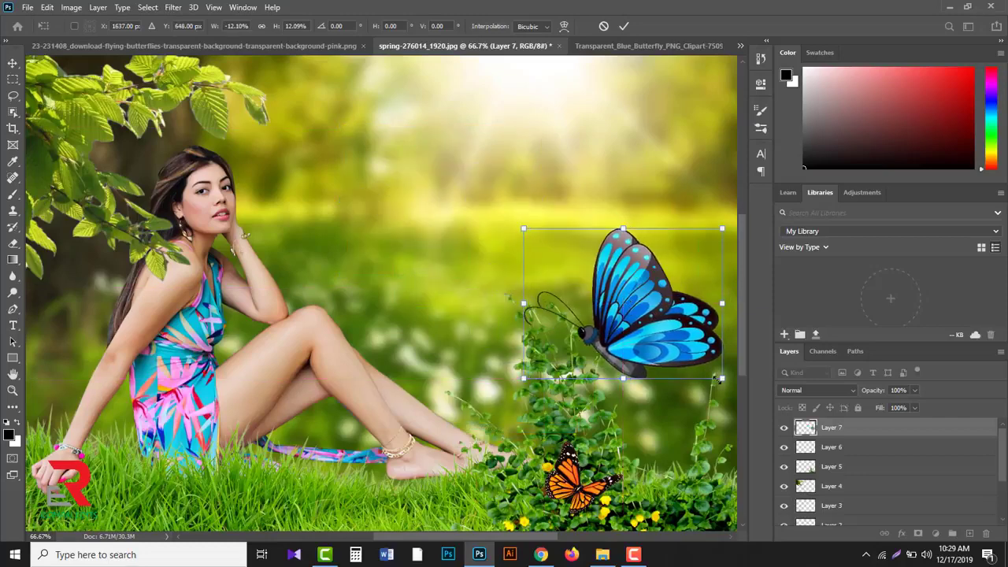
# Step: Scale the blue butterfly to about 8.4%, rotate it about 6.8° counter-clockwise and set it at the top of the plant
pyautogui.moveTo(717, 379); pyautogui.dragTo(686, 354)
pyautogui.moveTo(638, 302); pyautogui.dragTo(624, 312)
pyautogui.moveTo(689, 247); pyautogui.dragTo(683, 234)
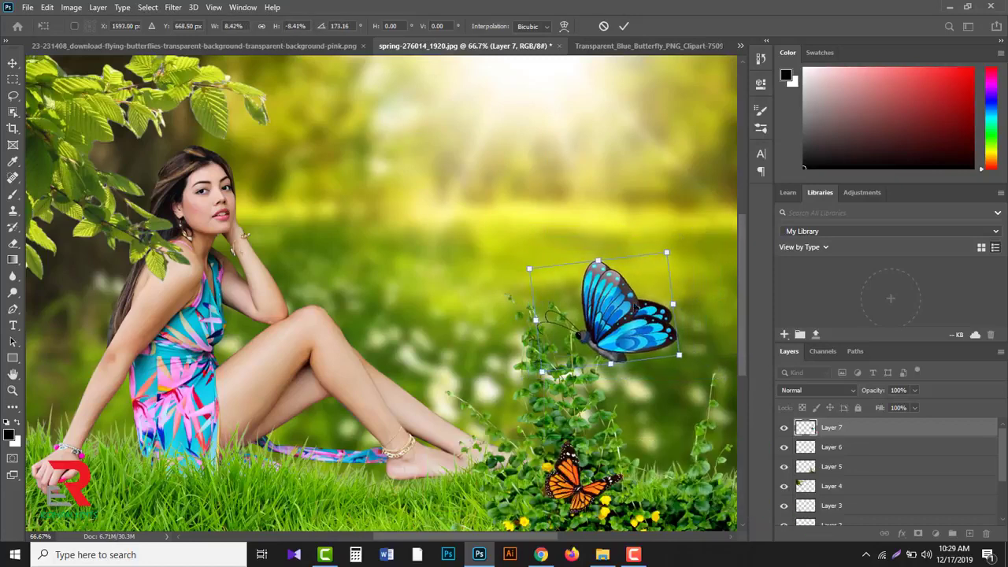
pyautogui.moveTo(641, 330); pyautogui.dragTo(640, 322)
pyautogui.click(624, 26)
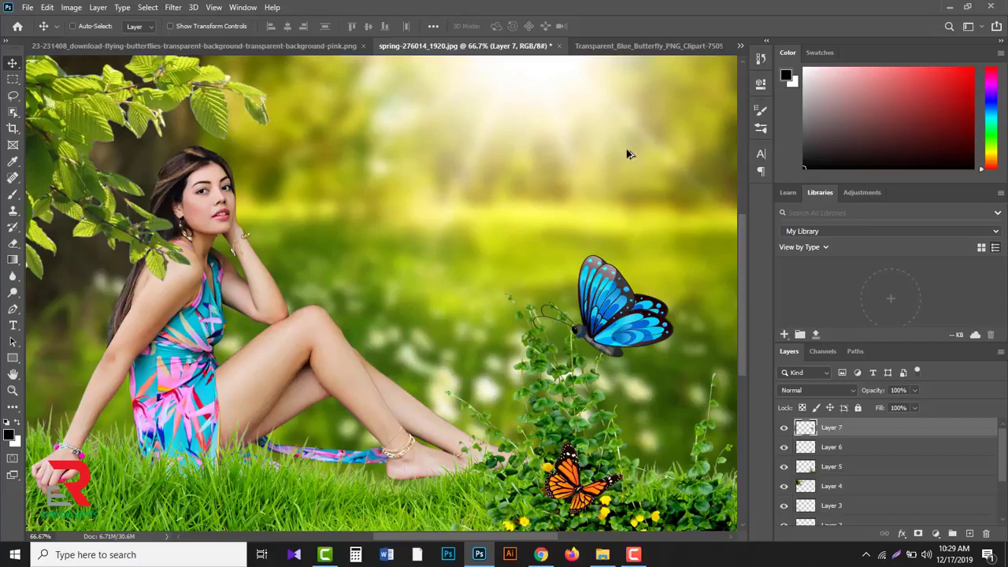
# Step: Close the blue butterfly's source image, Transparent_Blue_Butterfly_PNG_Clipart-750940198.png
pyautogui.keyDown('ctrl'); pyautogui.keyDown('alt'); pyautogui.click(628, 151); pyautogui.keyUp('alt'); pyautogui.keyUp('ctrl')
pyautogui.moveTo(411, 334); pyautogui.dragTo(599, 243)
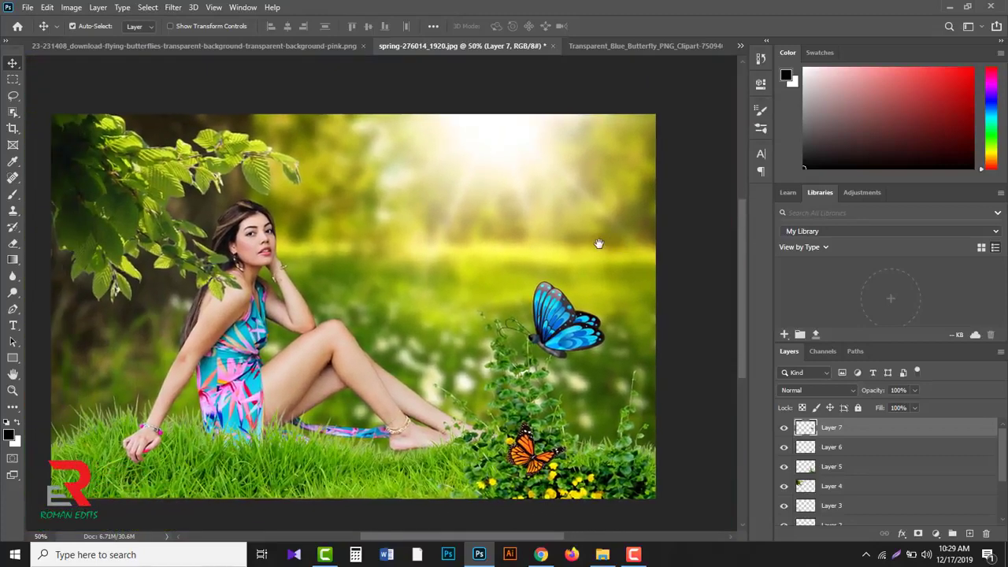
pyautogui.click(609, 45)
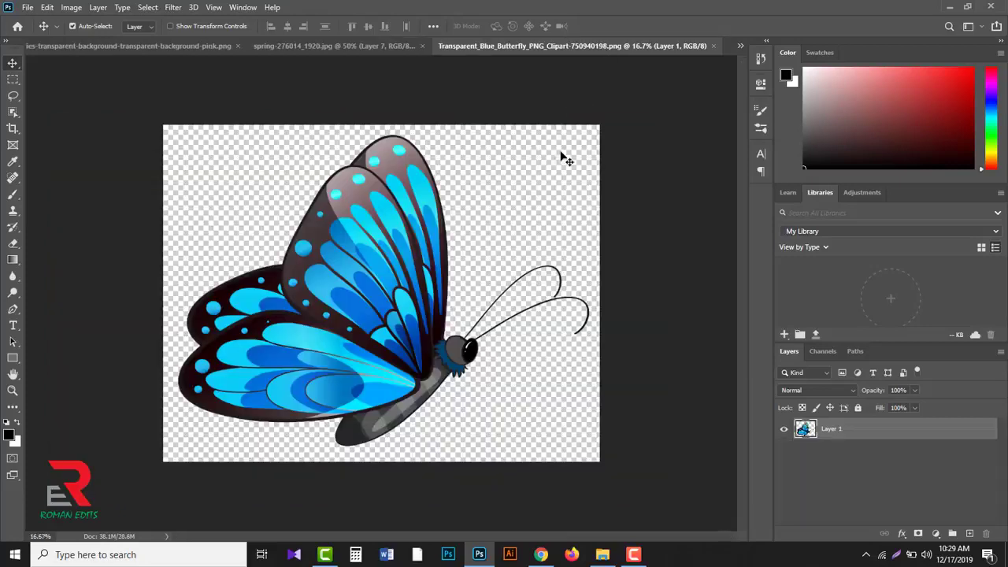
pyautogui.click(713, 46)
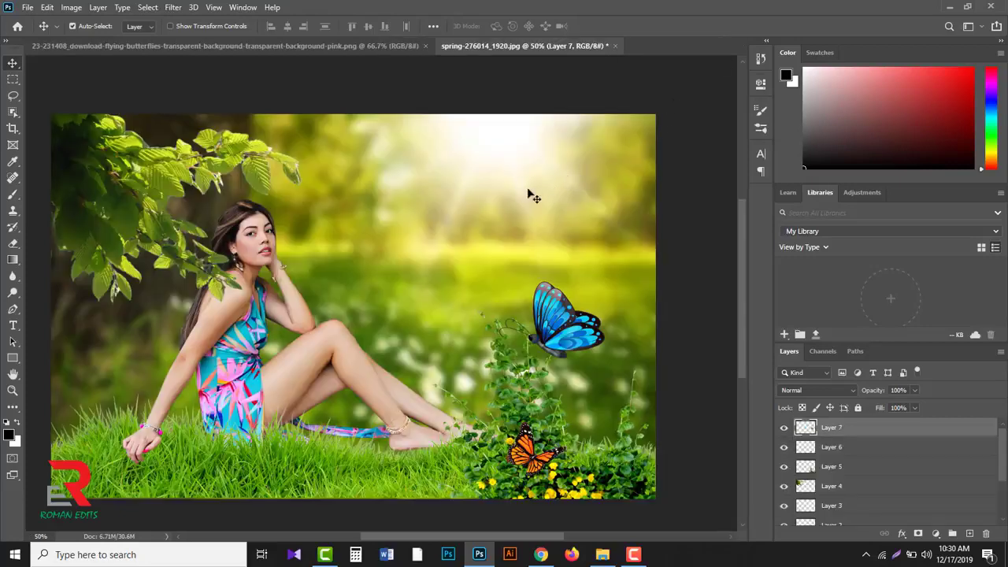
# Step: Select the pink butterfly in its source image by picking the white background with the Magic Wand and inverting the selection
pyautogui.click(231, 46)
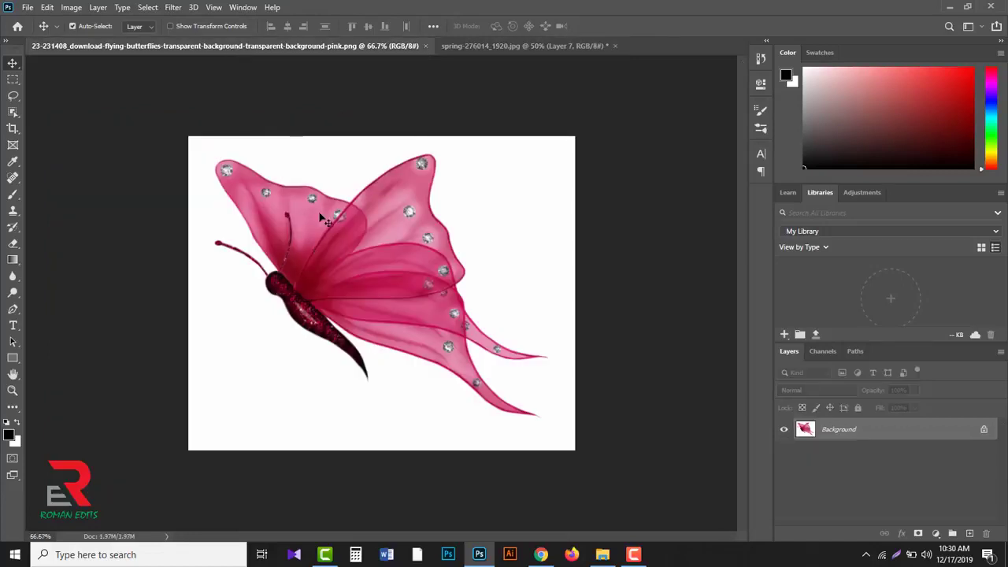
pyautogui.click(18, 112)
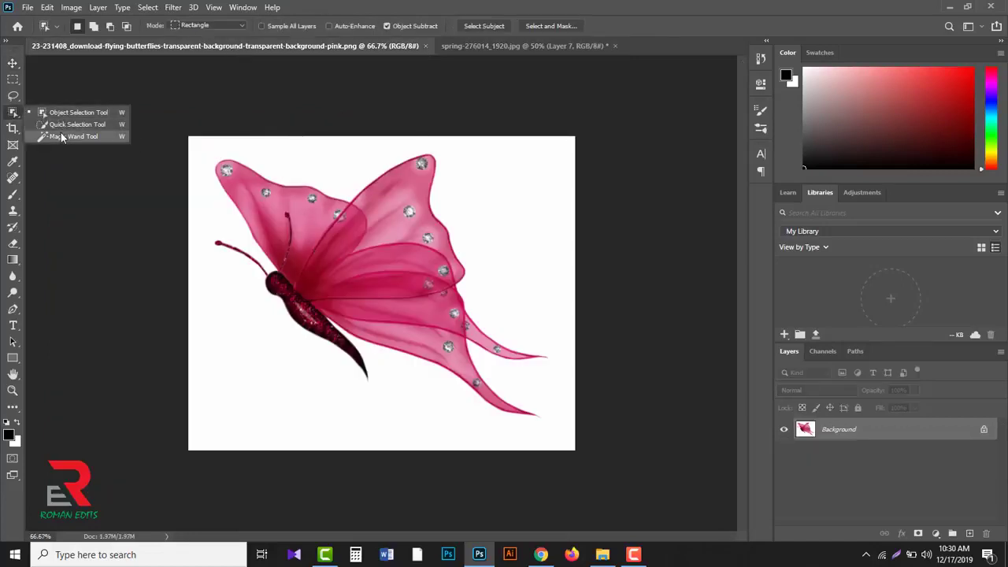
pyautogui.click(81, 136)
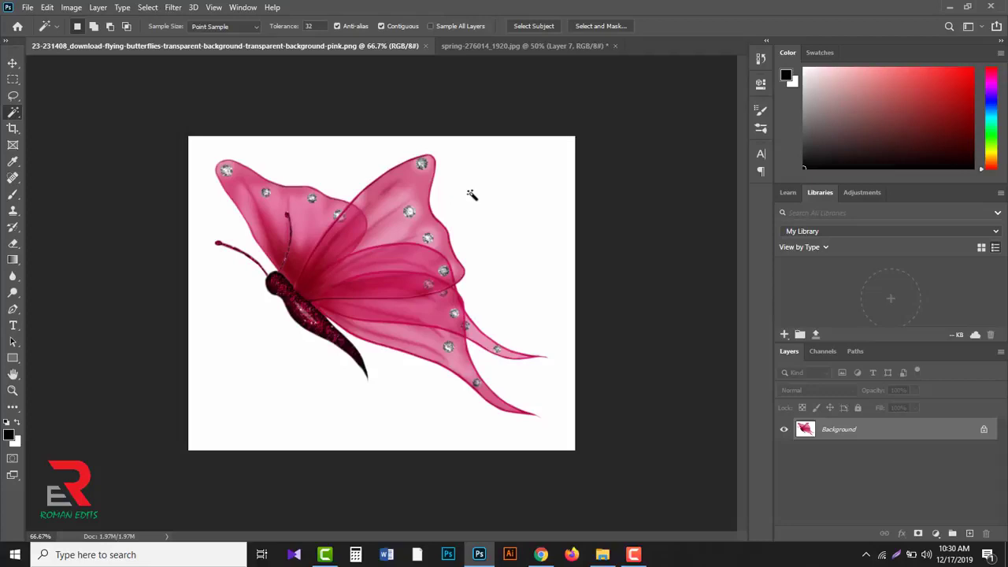
pyautogui.click(494, 211)
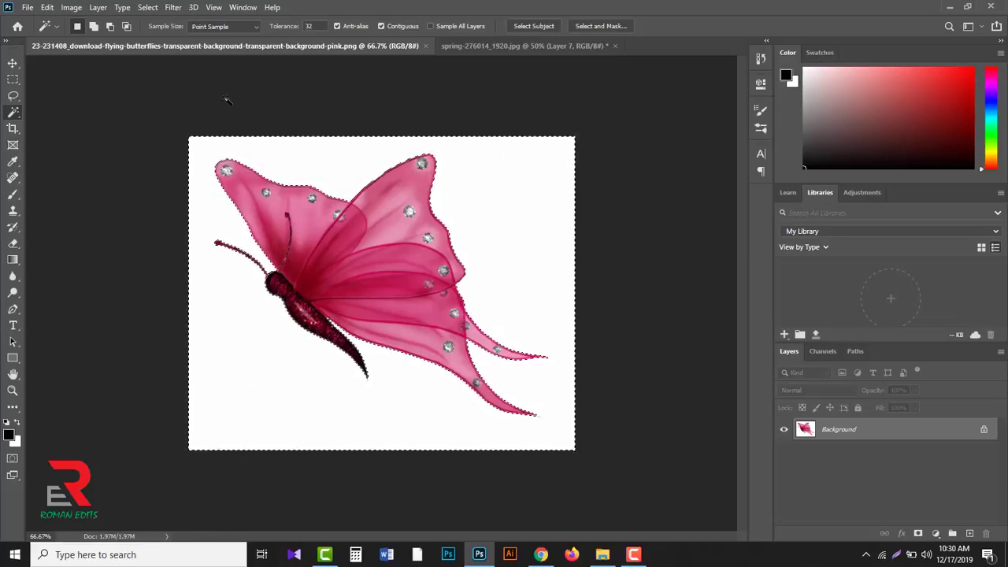
pyautogui.click(148, 8)
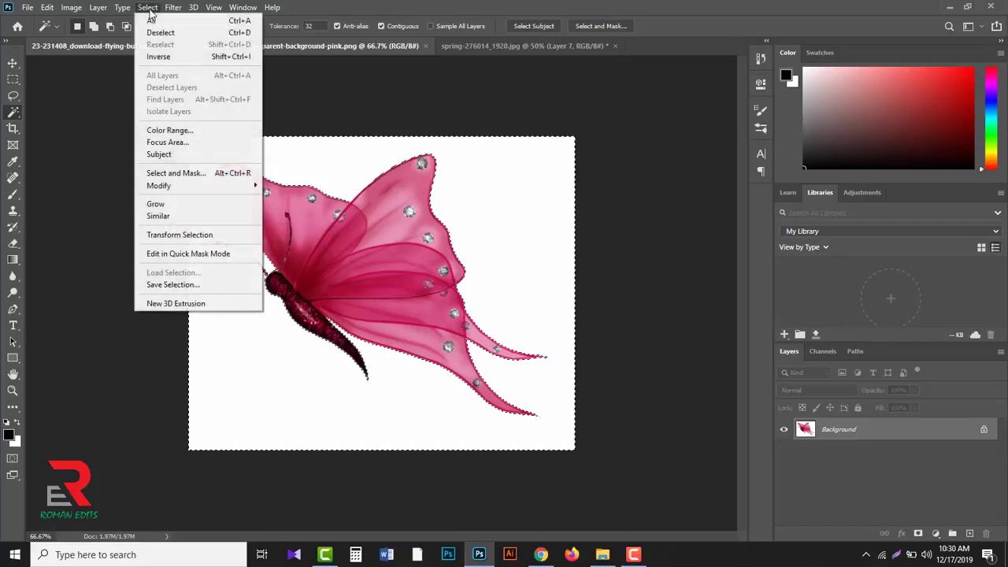
pyautogui.click(154, 57)
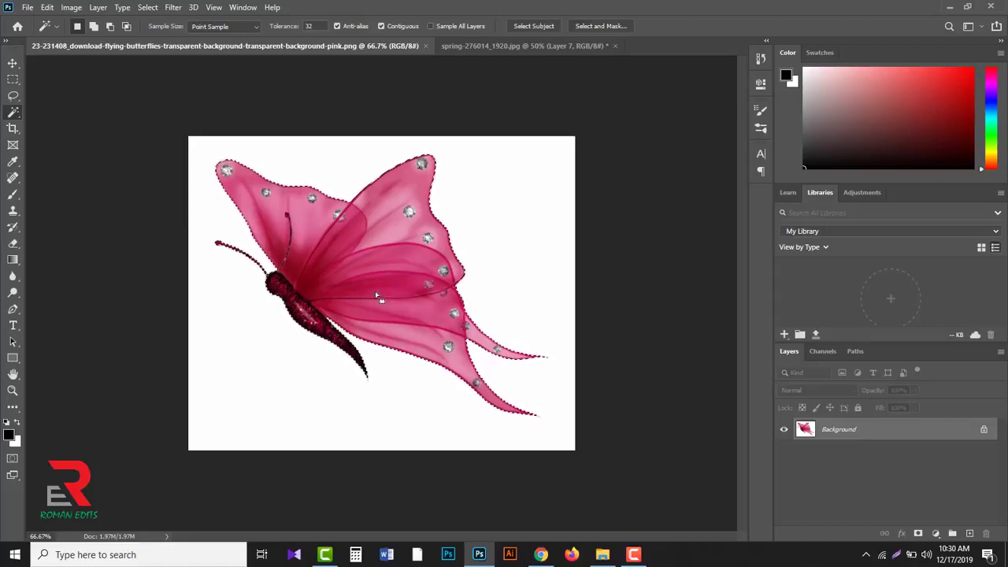
# Step: Copy the selected pink butterfly into the spring-276014_1920.jpg composition
pyautogui.hotkey('ctrl', 'c')
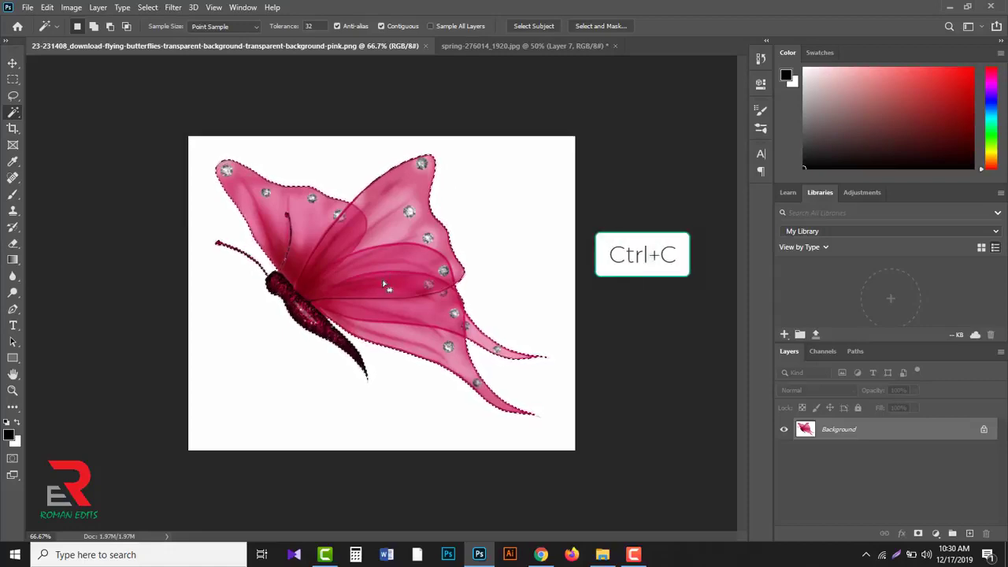
pyautogui.click(514, 47)
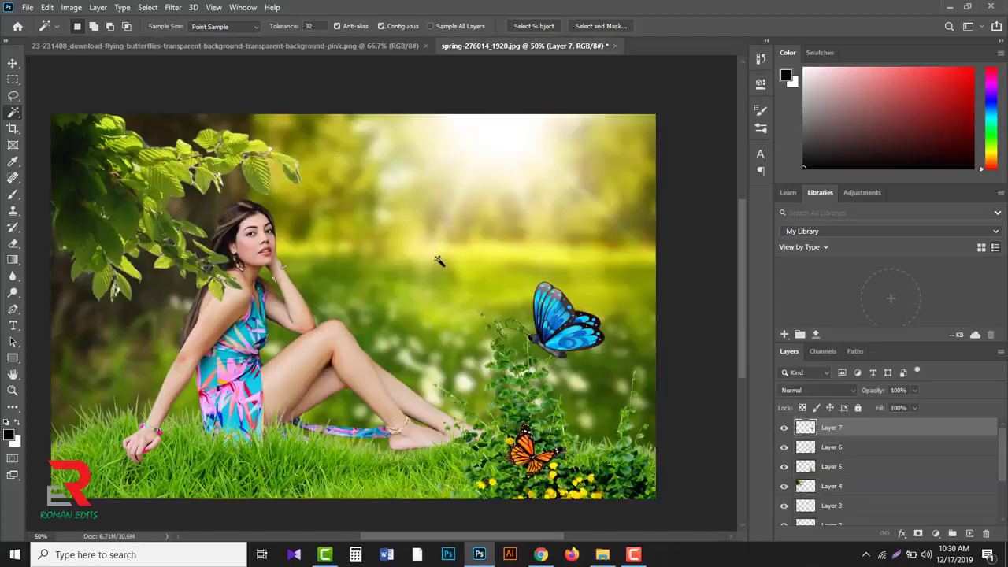
pyautogui.hotkey('ctrl', 'v')
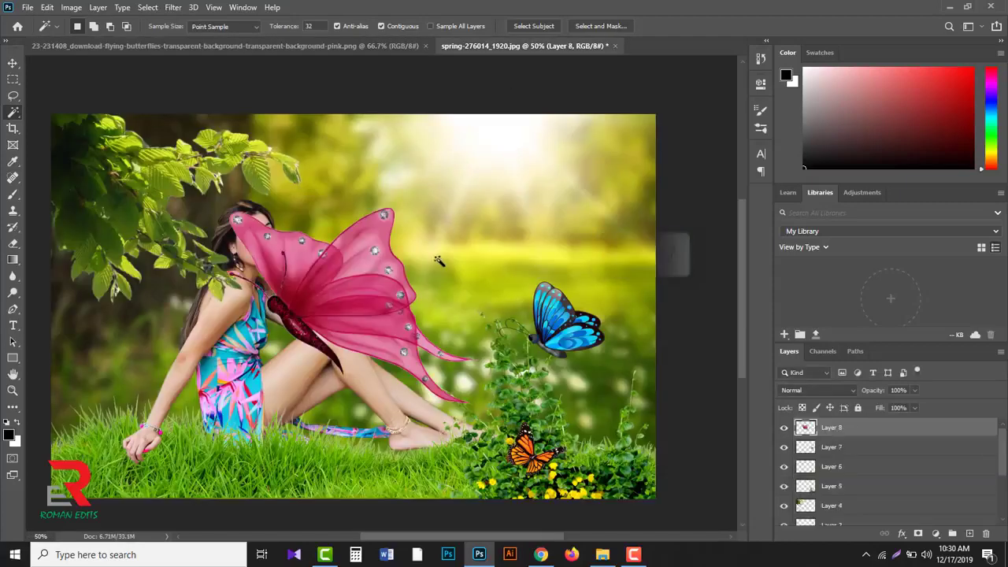
# Step: Scale the pink butterfly to about 37.4% and rotate it about 13.8° counter-clockwise near the woman's knee
pyautogui.hotkey('ctrl', 't')
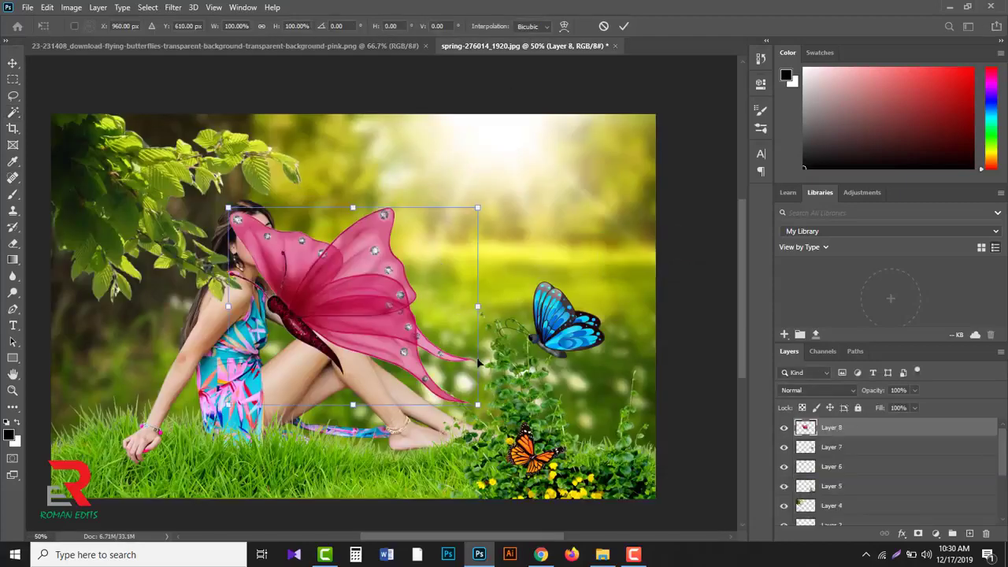
pyautogui.moveTo(474, 401); pyautogui.dragTo(402, 345)
pyautogui.moveTo(360, 299); pyautogui.dragTo(385, 317)
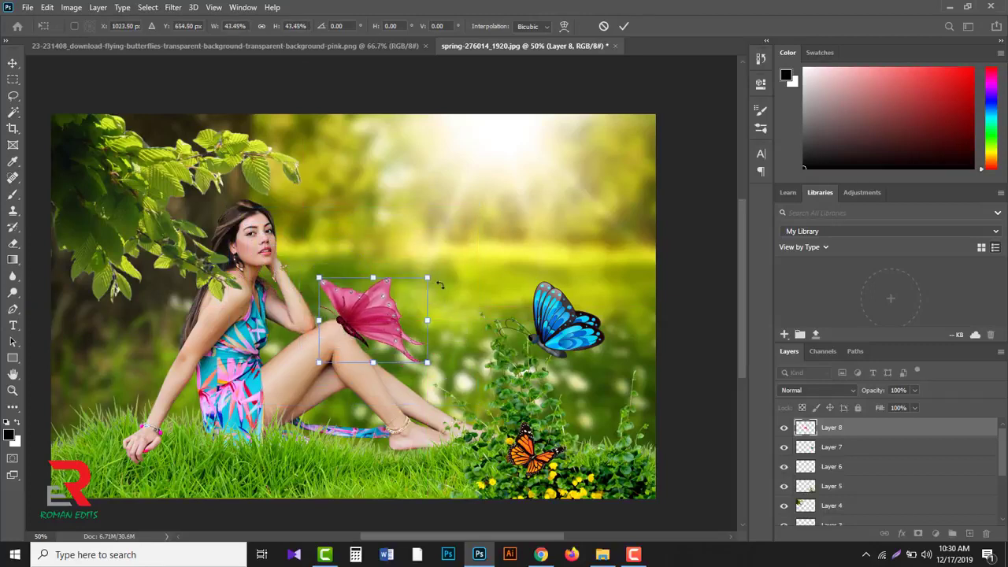
pyautogui.moveTo(426, 279); pyautogui.dragTo(433, 244)
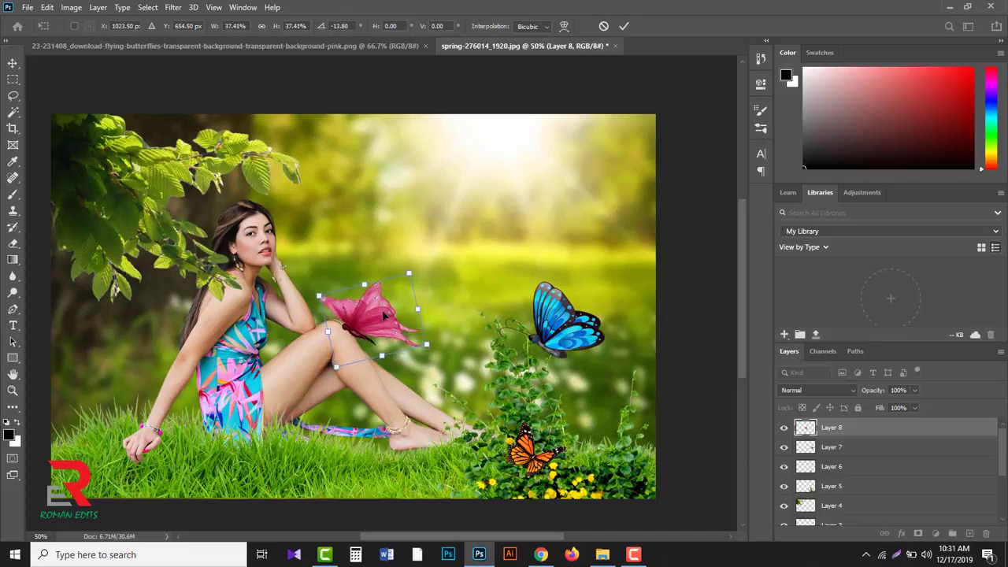
# Step: Position the pink butterfly so it rests on the woman's raised knee, and apply the transformation
pyautogui.moveTo(385, 318); pyautogui.dragTo(381, 309)
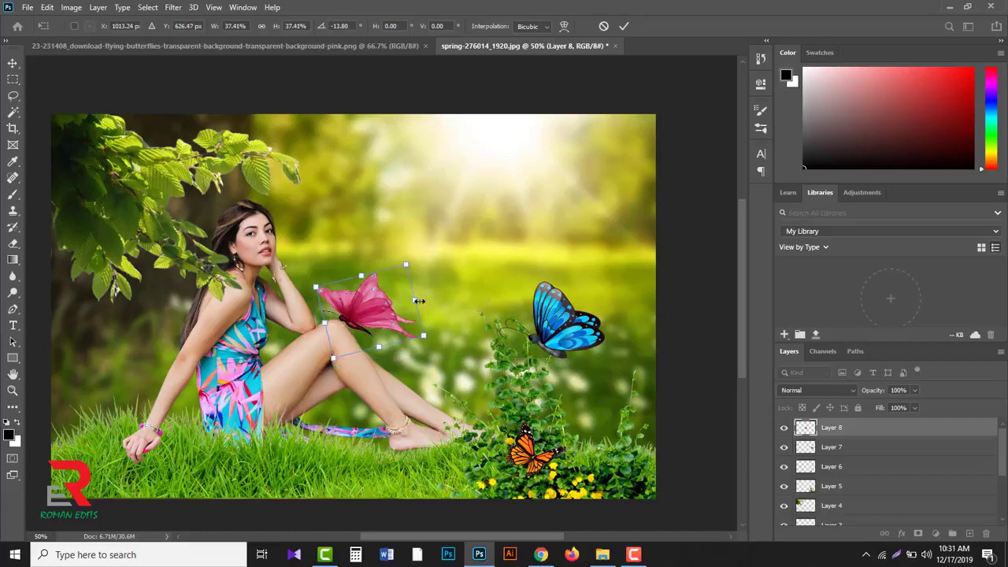
pyautogui.press('Left')
pyautogui.press('Left')
pyautogui.press('Left')
pyautogui.press('Left')
pyautogui.press('Left')
pyautogui.press('Left')
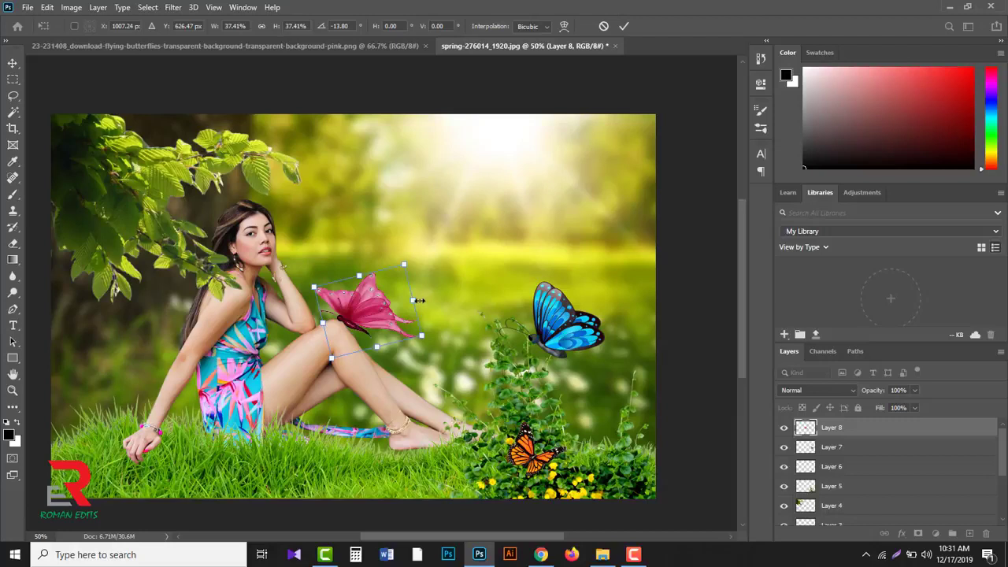
pyautogui.press('w')
pyautogui.click(623, 26)
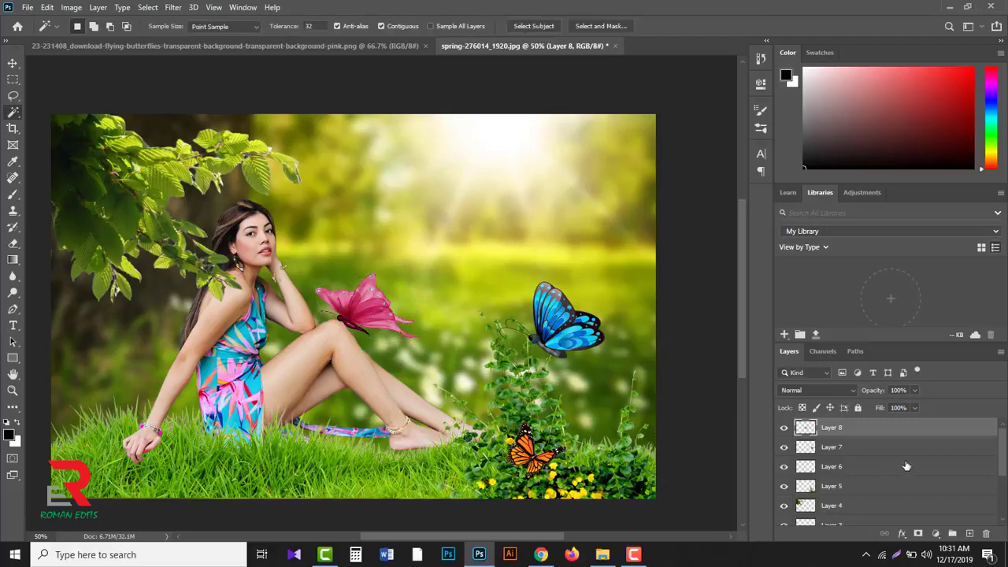
# Step: Adjust the woman on Layer 1 with Brightness/Contrast, setting brightness to 15 and contrast to 9
pyautogui.scroll(-3, 913, 469)
pyautogui.click(849, 480)
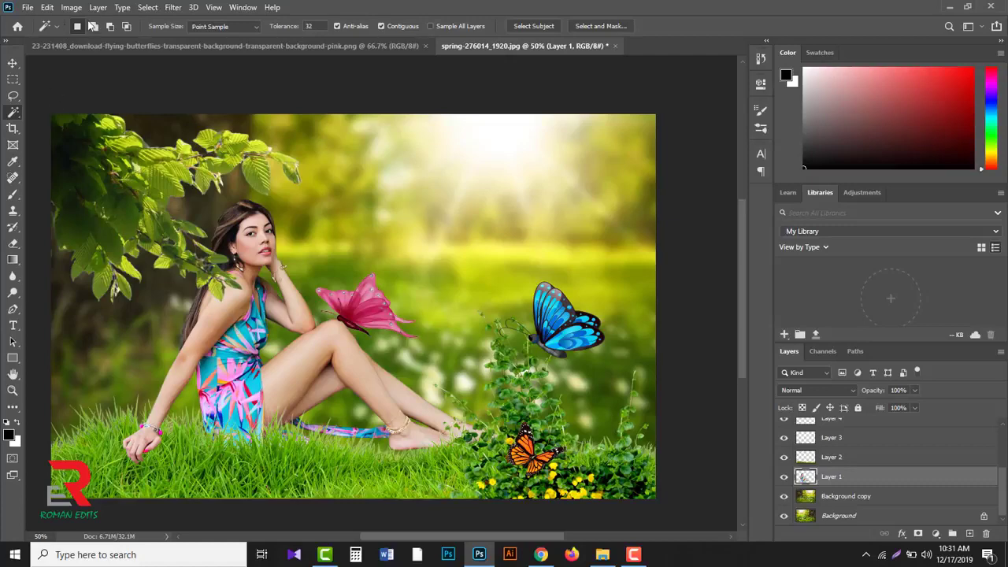
pyautogui.click(71, 7)
pyautogui.moveTo(86, 41)
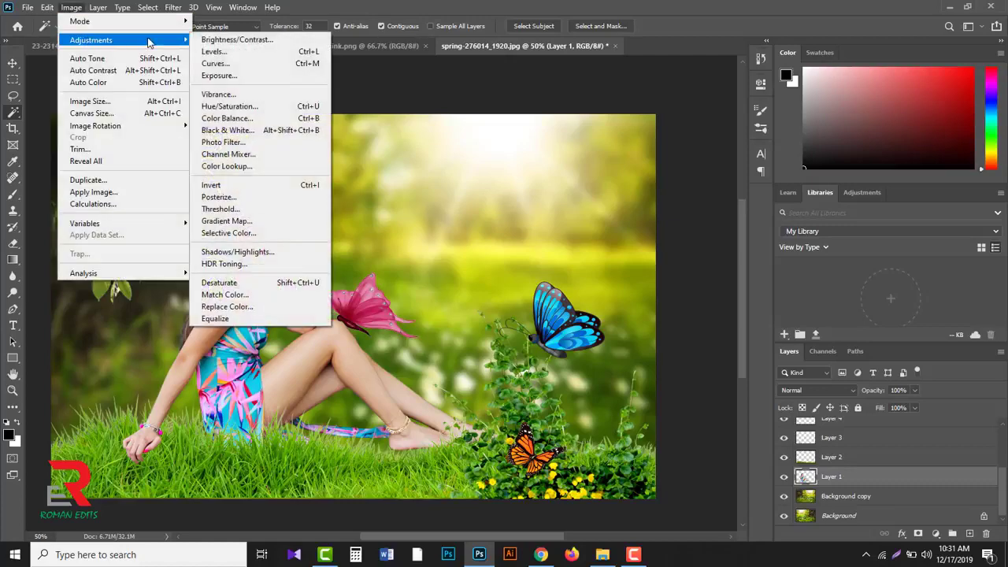
pyautogui.click(229, 39)
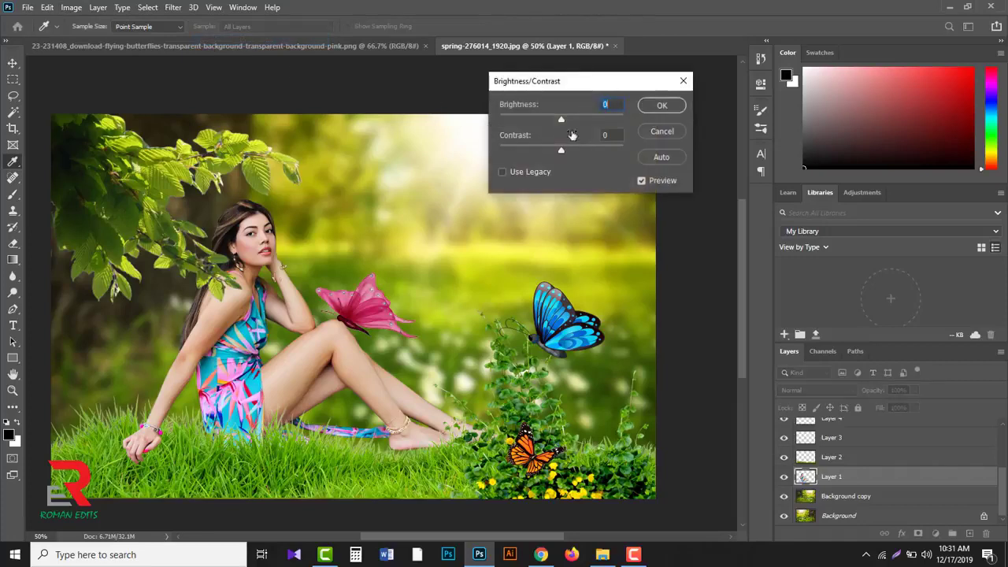
pyautogui.moveTo(564, 122); pyautogui.dragTo(561, 150)
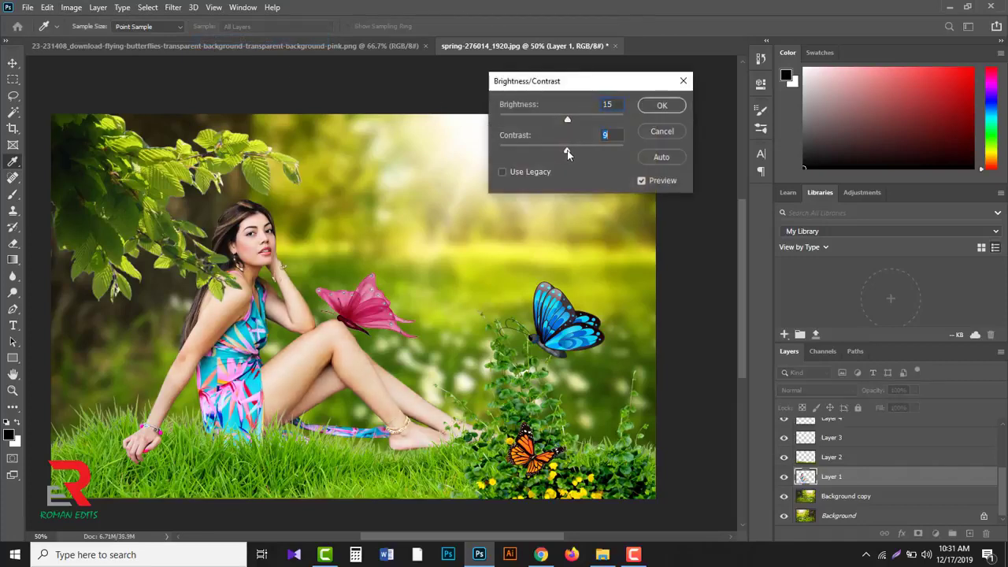
pyautogui.click(641, 181)
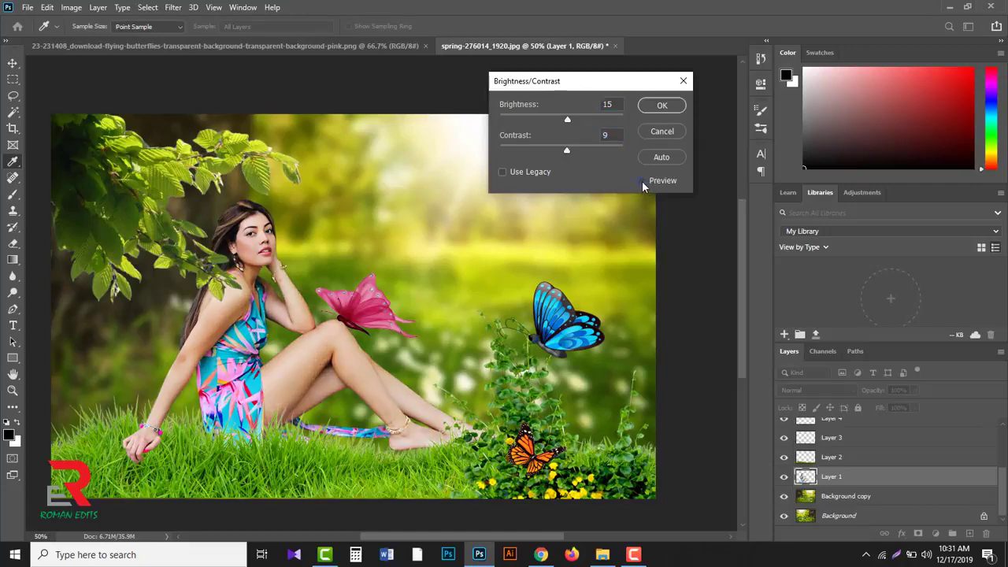
pyautogui.click(642, 180)
pyautogui.click(659, 106)
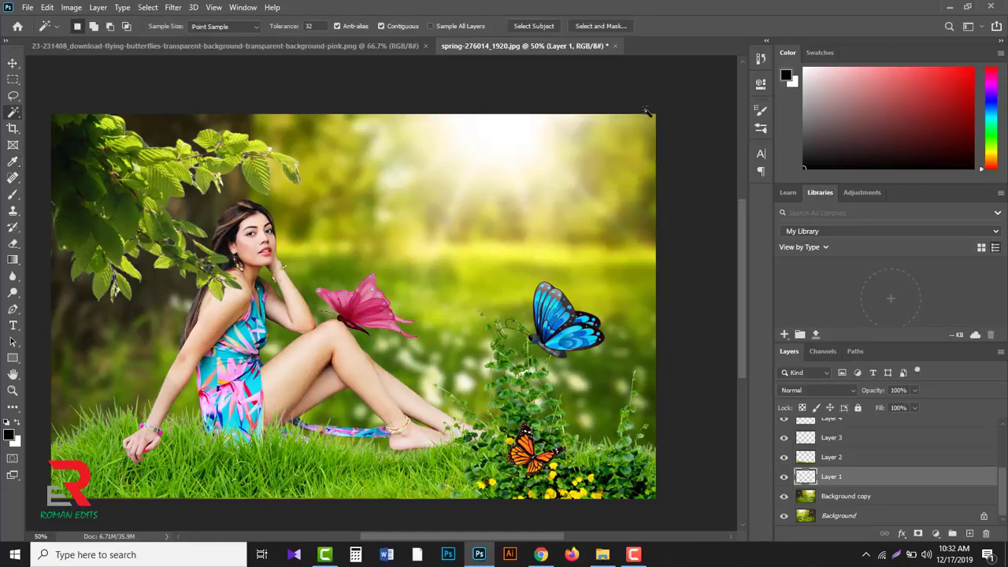
# Step: Raise the brightness of the woman's separate hand and forearm piece on Layer 3 to 24
pyautogui.click(13, 112)
pyautogui.click(13, 63)
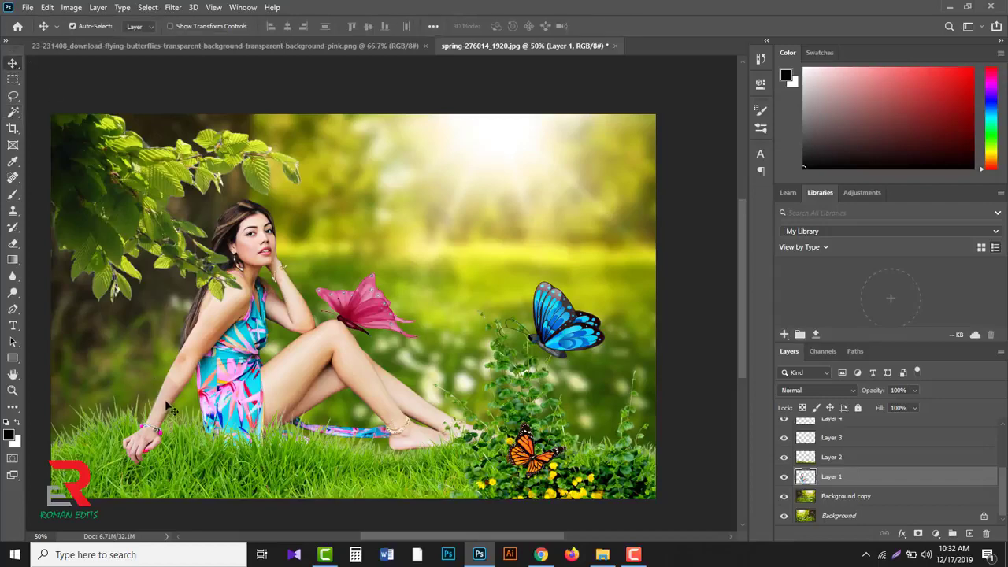
pyautogui.scroll(1, 179, 409)
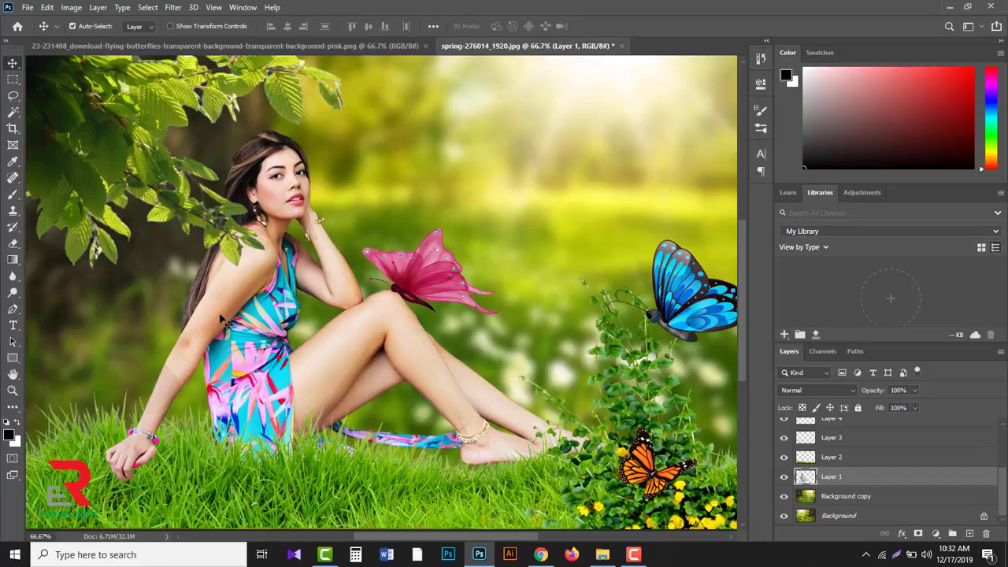
pyautogui.moveTo(166, 408)
pyautogui.mouseDown()
pyautogui.moveTo(146, 402)
pyautogui.moveTo(164, 410)
pyautogui.mouseUp()
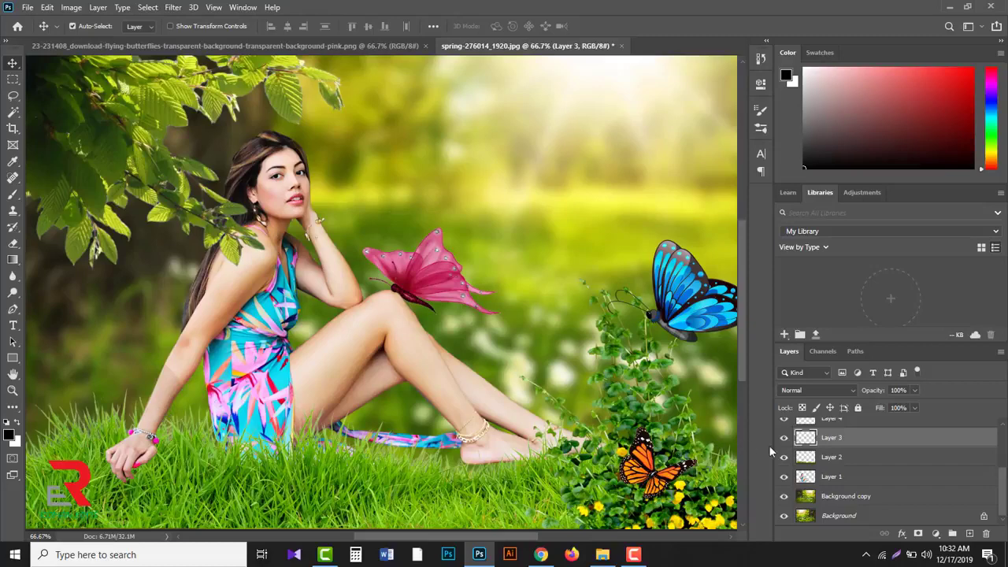
pyautogui.click(71, 8)
pyautogui.moveTo(86, 39)
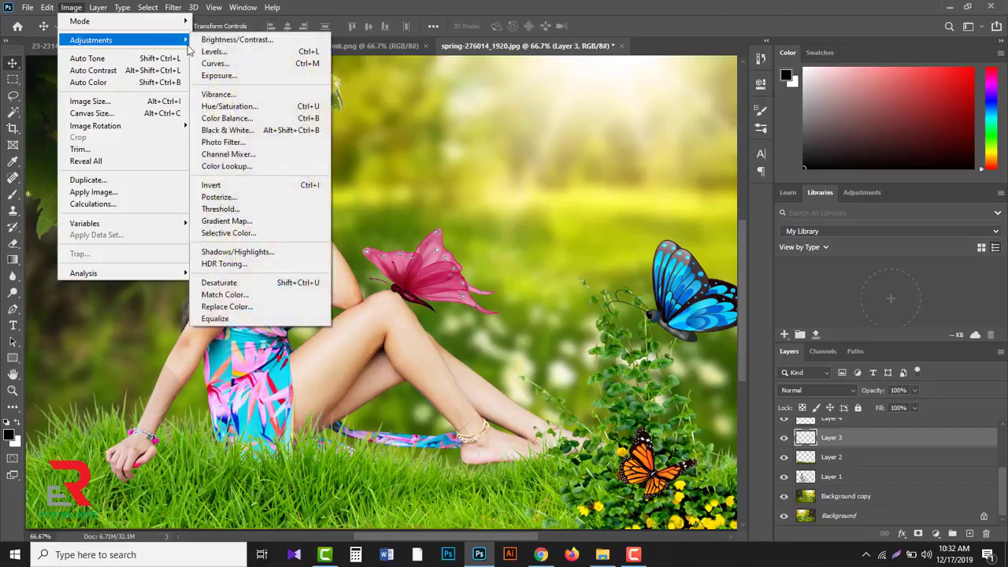
pyautogui.click(221, 44)
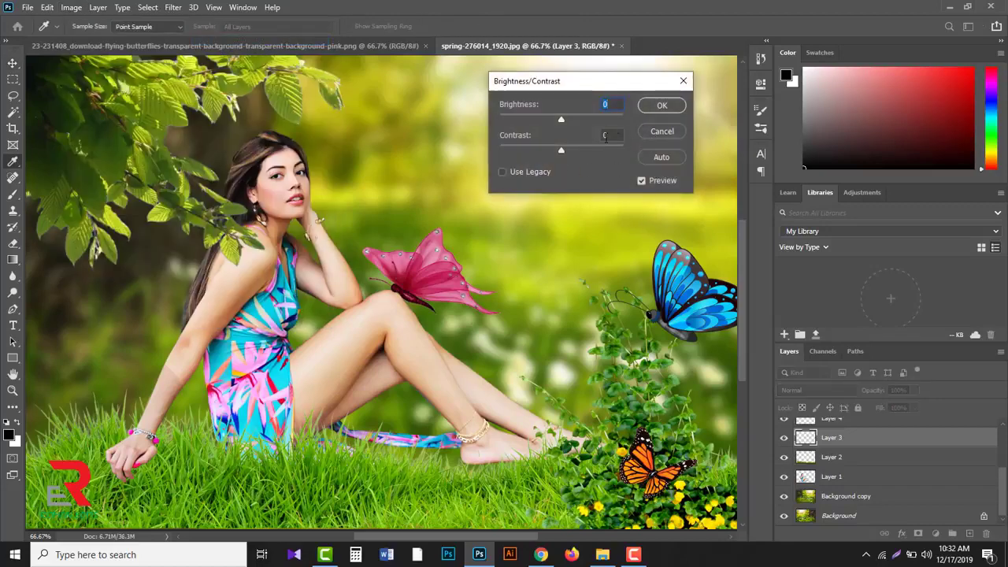
pyautogui.moveTo(560, 122); pyautogui.dragTo(570, 123)
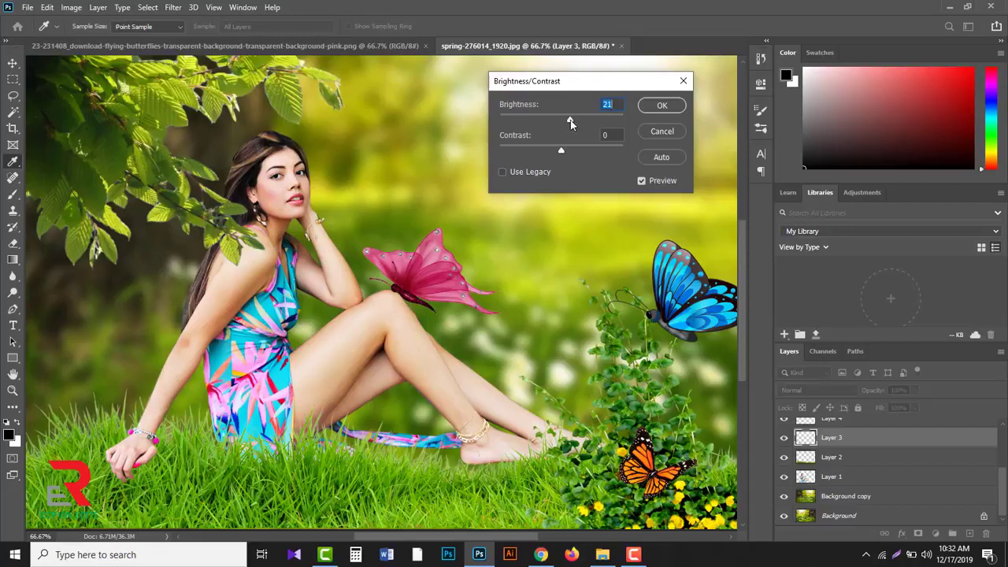
pyautogui.click(661, 105)
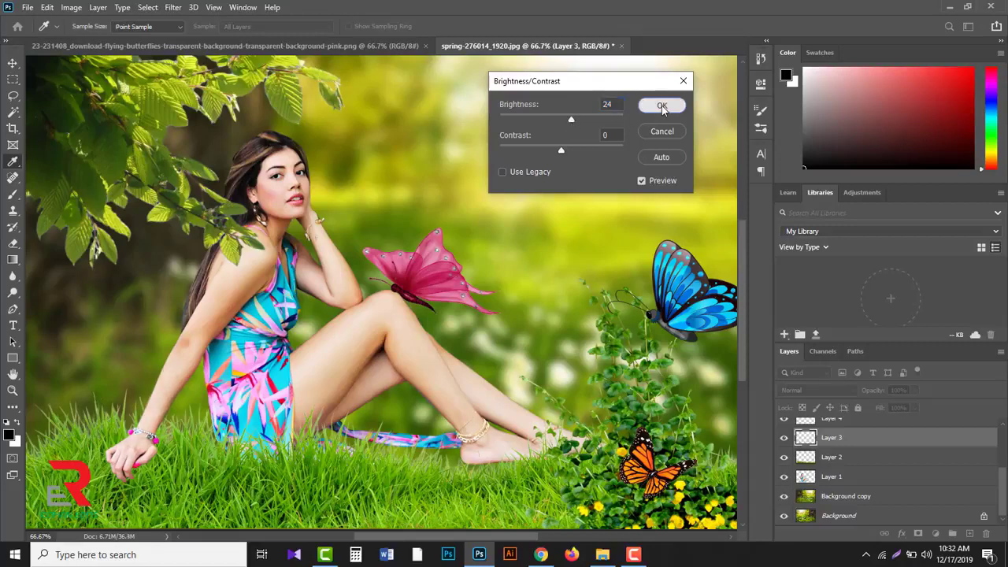
# Step: Raise the brightness of the pink butterfly on Layer 8 to 15 with Brightness/Contrast
pyautogui.keyDown('ctrl'); pyautogui.keyDown('alt'); pyautogui.click(429, 228); pyautogui.keyUp('alt'); pyautogui.keyUp('ctrl')
pyautogui.keyDown('alt'); pyautogui.click(466, 310); pyautogui.keyUp('alt')
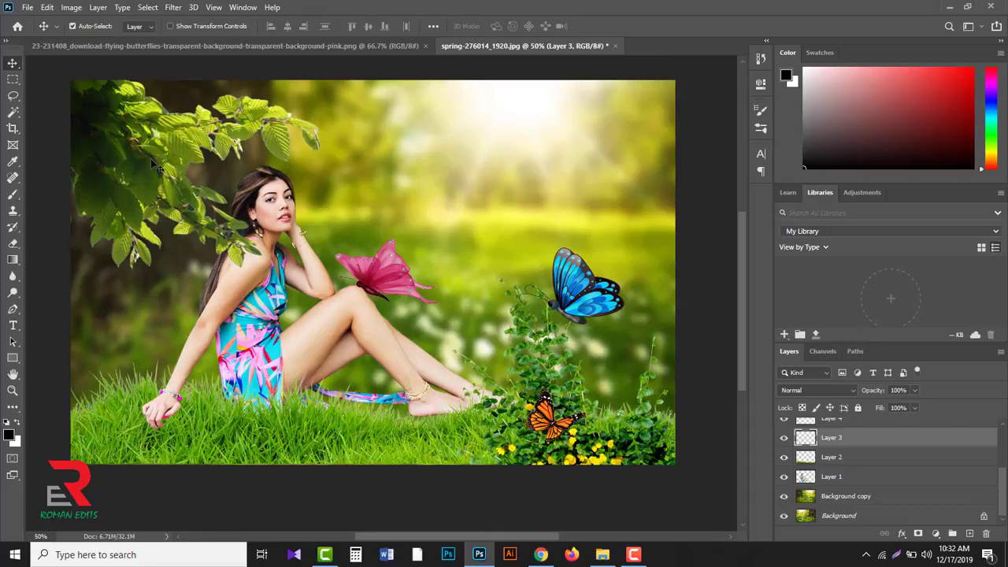
pyautogui.click(134, 135)
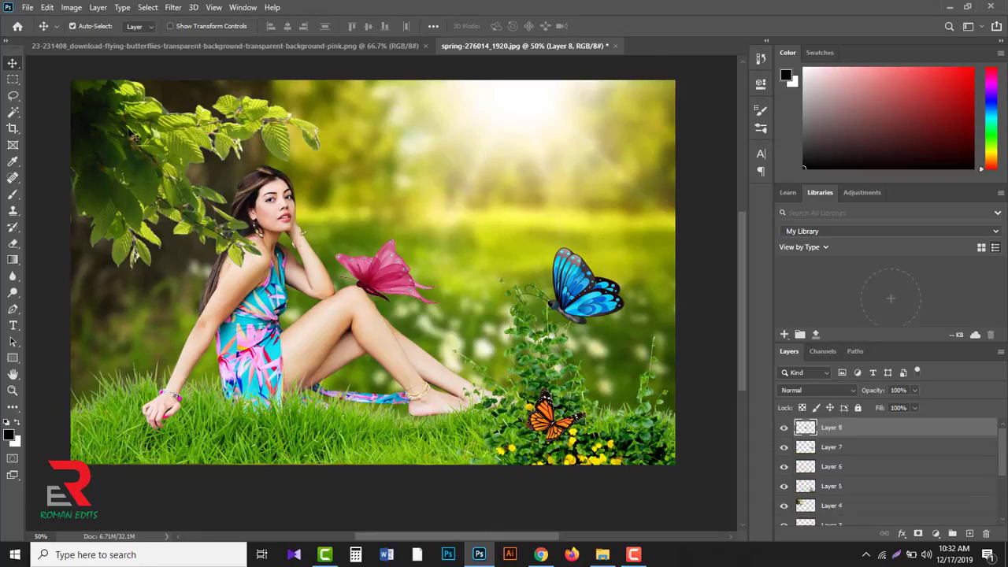
pyautogui.click(71, 7)
pyautogui.moveTo(94, 39)
pyautogui.click(322, 36)
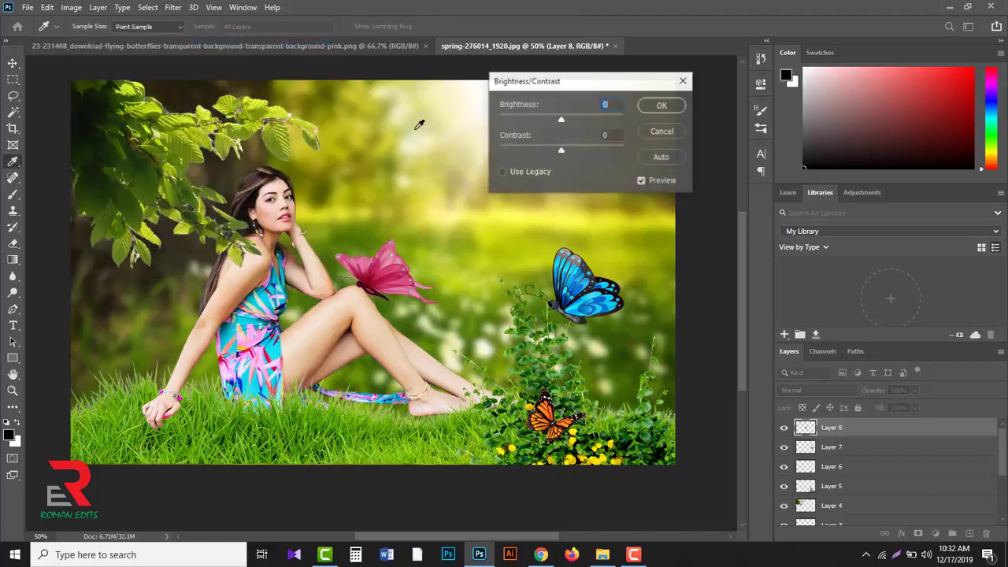
pyautogui.moveTo(562, 119); pyautogui.dragTo(568, 119)
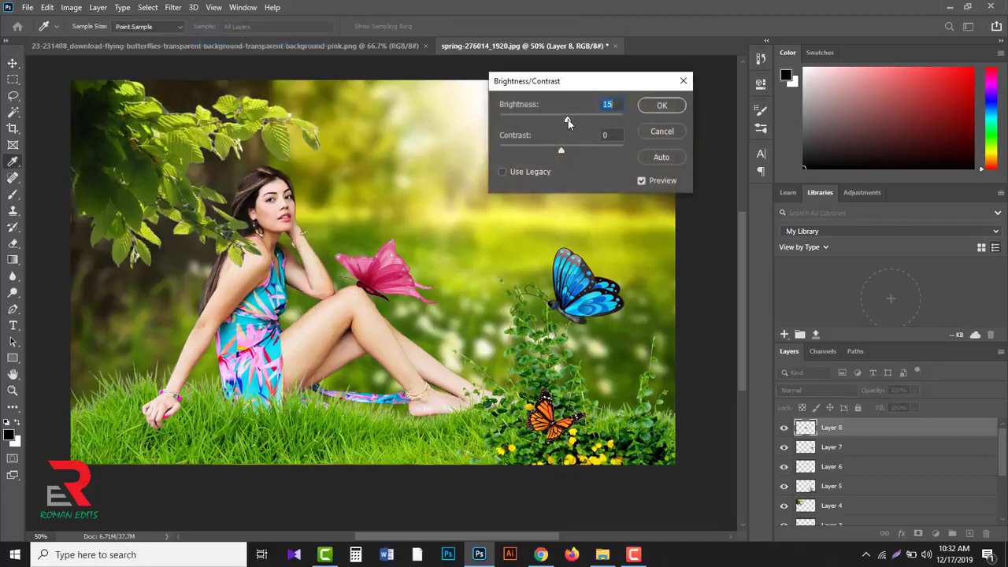
pyautogui.click(661, 105)
pyautogui.press('v')
# Step: Raise the brightness of the butterfly on Layer 7 to 18 with Brightness/Contrast
pyautogui.hotkey('alt', '[')
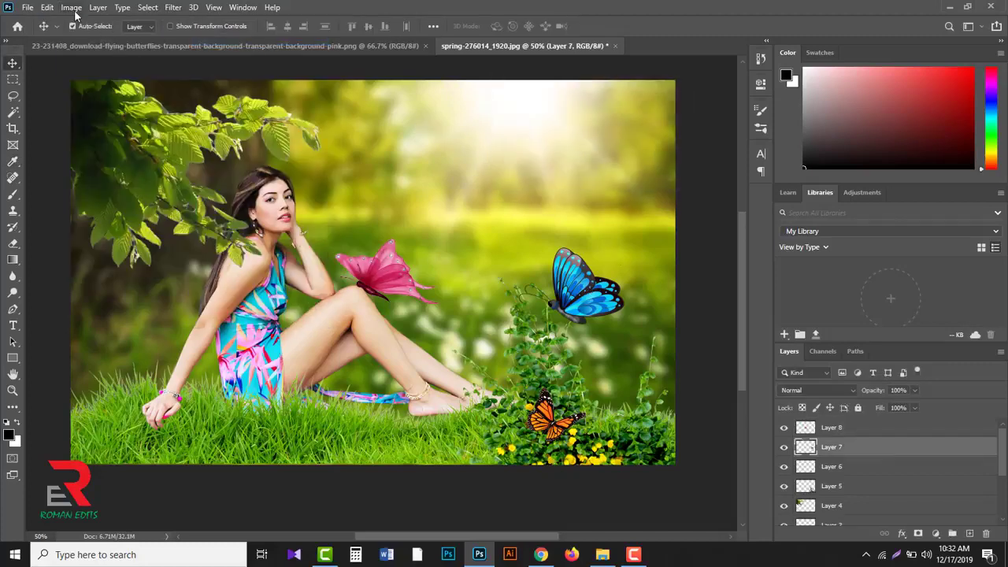
pyautogui.click(71, 7)
pyautogui.moveTo(90, 40)
pyautogui.click(237, 37)
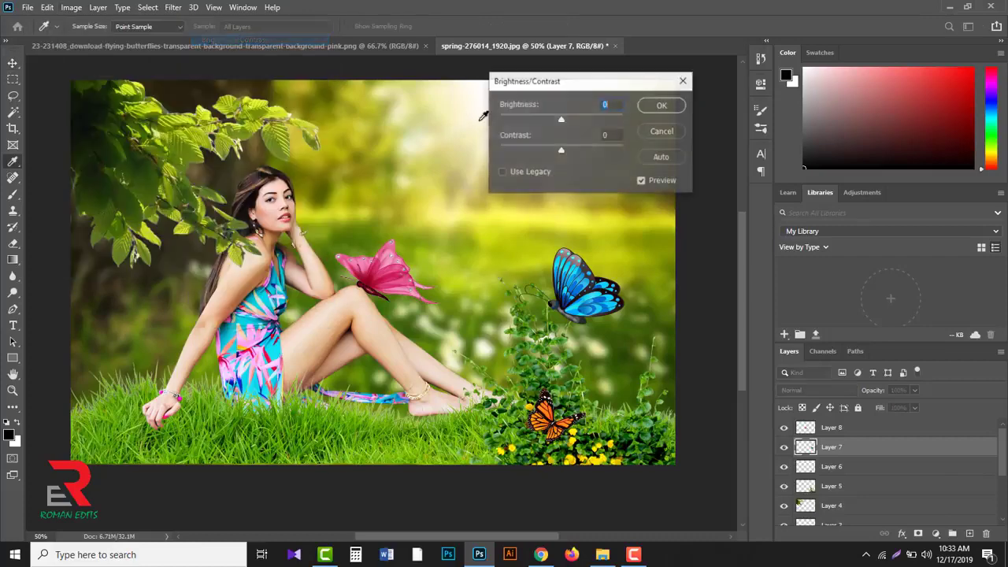
pyautogui.moveTo(567, 120); pyautogui.dragTo(570, 121)
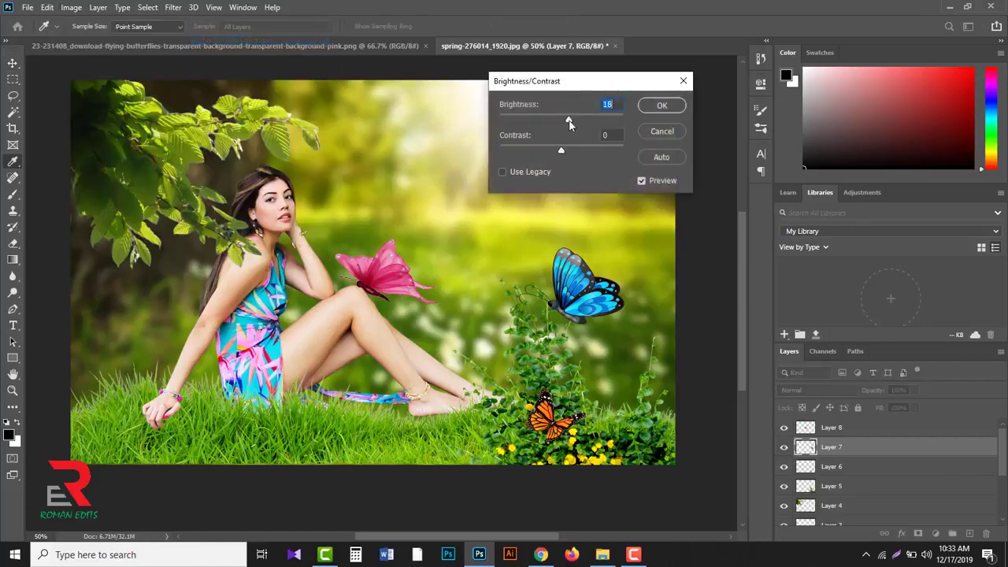
pyautogui.click(653, 108)
pyautogui.press('v')
# Step: Raise the brightness of the butterfly on Layer 6 to 14 with Brightness/Contrast
pyautogui.hotkey('alt', '[')
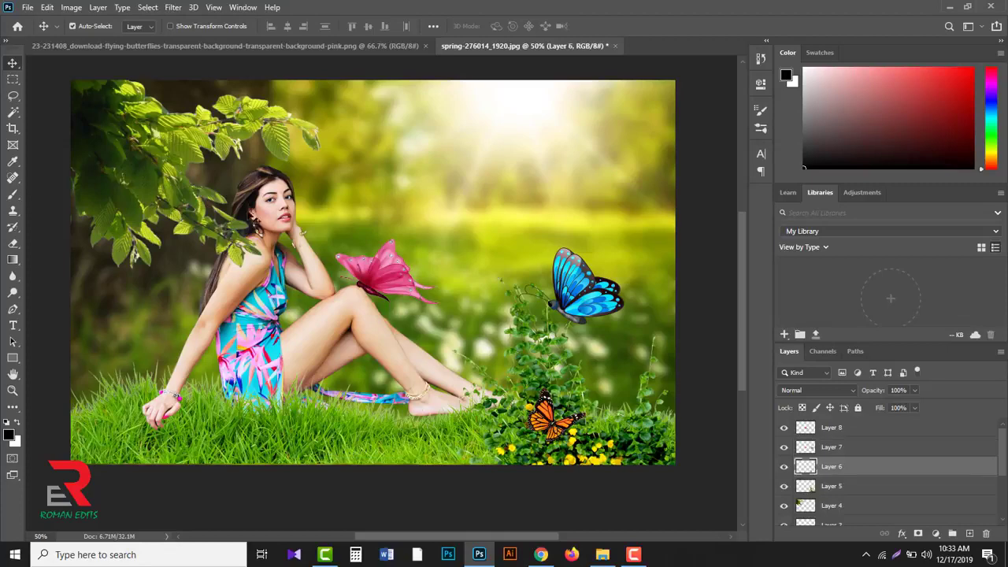
pyautogui.click(71, 7)
pyautogui.moveTo(99, 43)
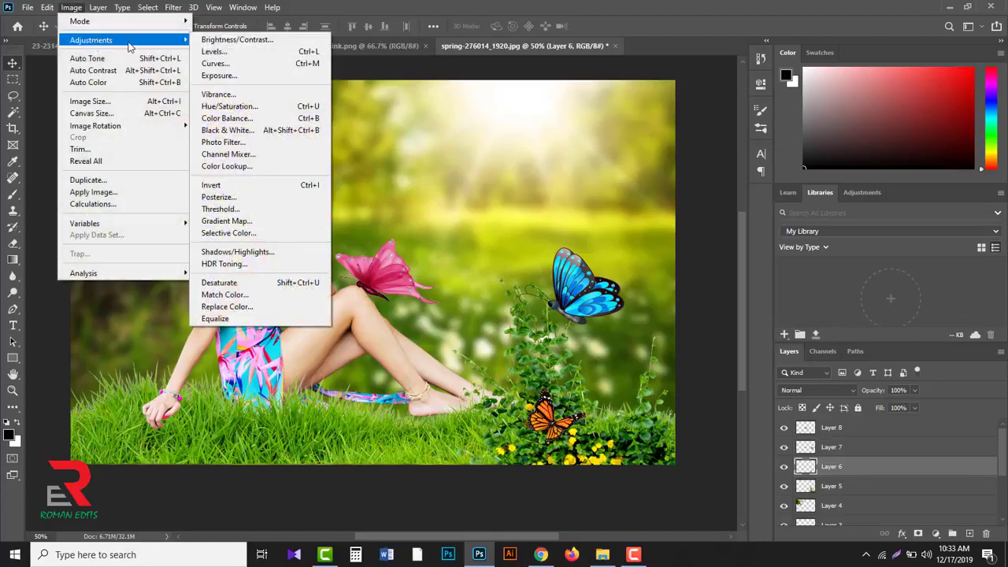
pyautogui.click(207, 41)
pyautogui.moveTo(561, 122); pyautogui.dragTo(568, 119)
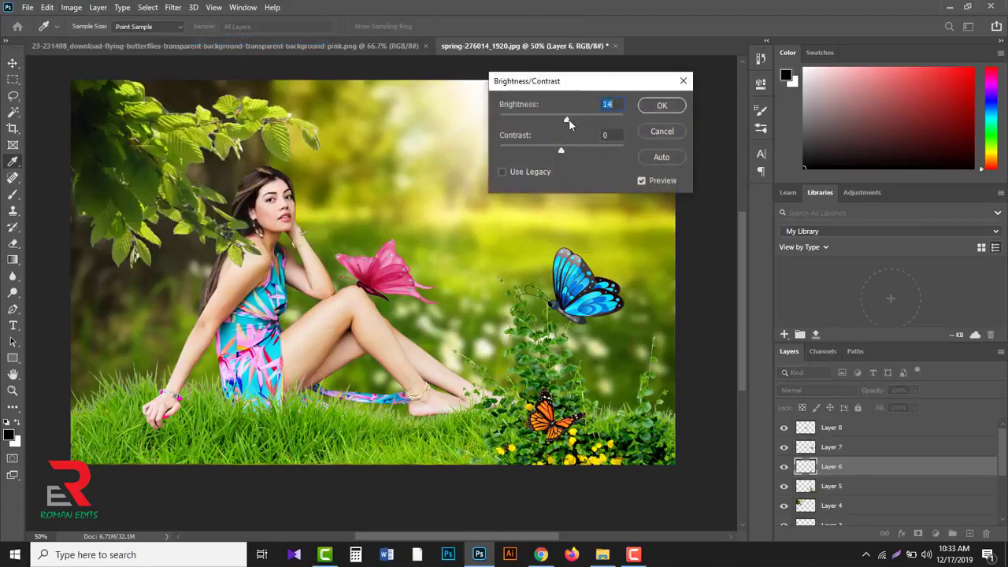
pyautogui.click(660, 105)
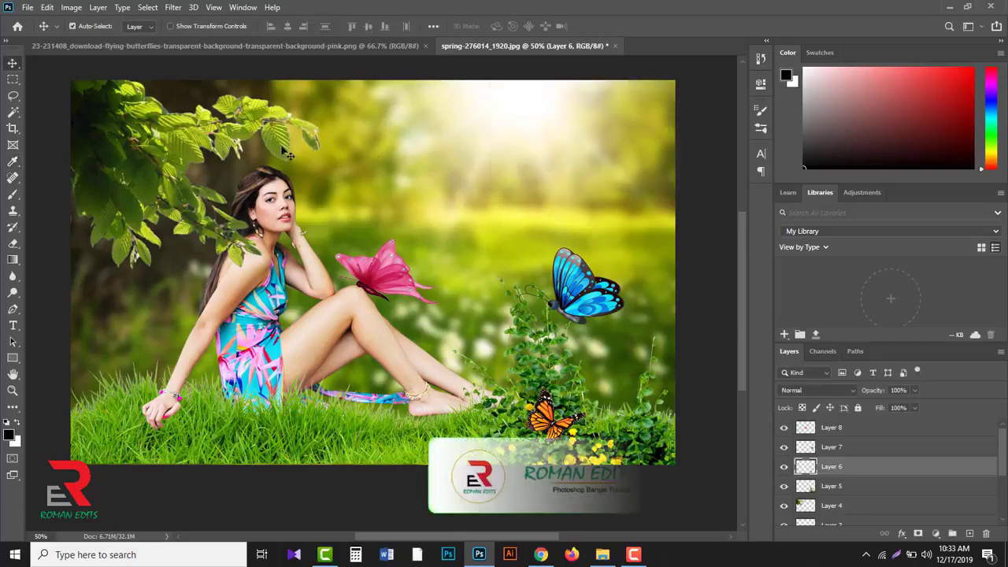
# Step: Adjust the leafy branch on Layer 4 with Brightness/Contrast, setting brightness to 9 and contrast to 5
pyautogui.click(133, 154)
pyautogui.click(71, 7)
pyautogui.moveTo(87, 42)
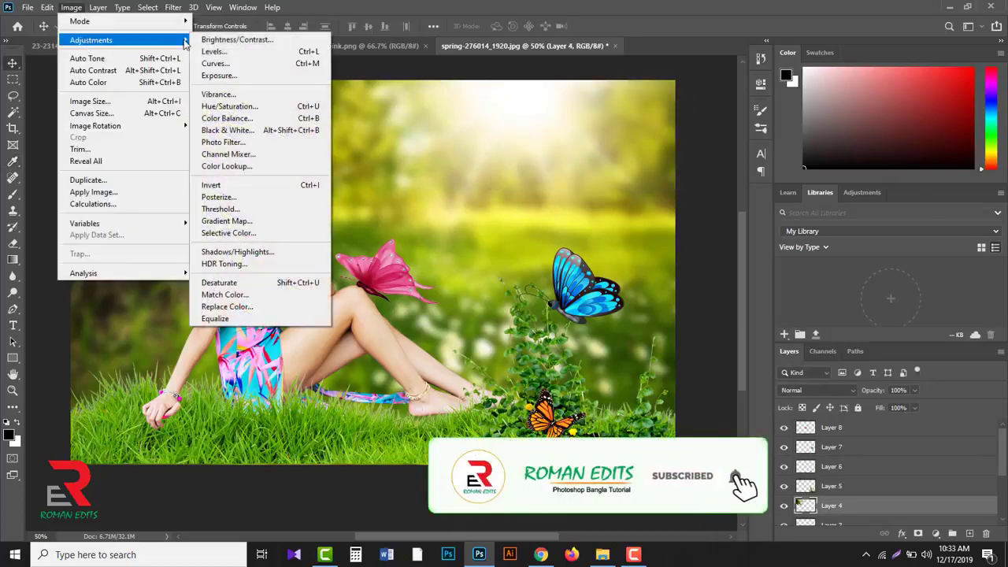
pyautogui.click(217, 41)
pyautogui.moveTo(560, 119); pyautogui.dragTo(565, 150)
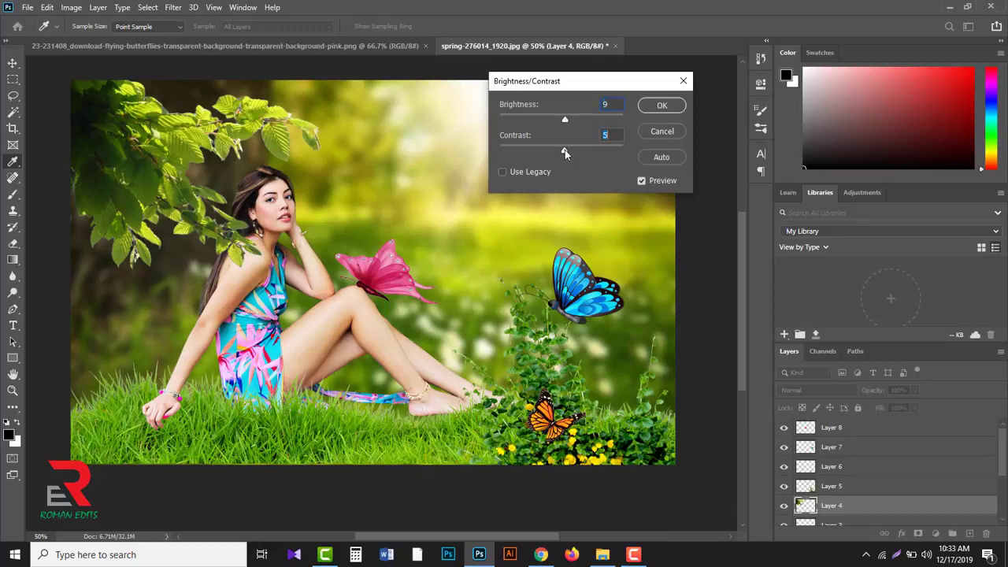
pyautogui.press('v')
pyautogui.click(648, 109)
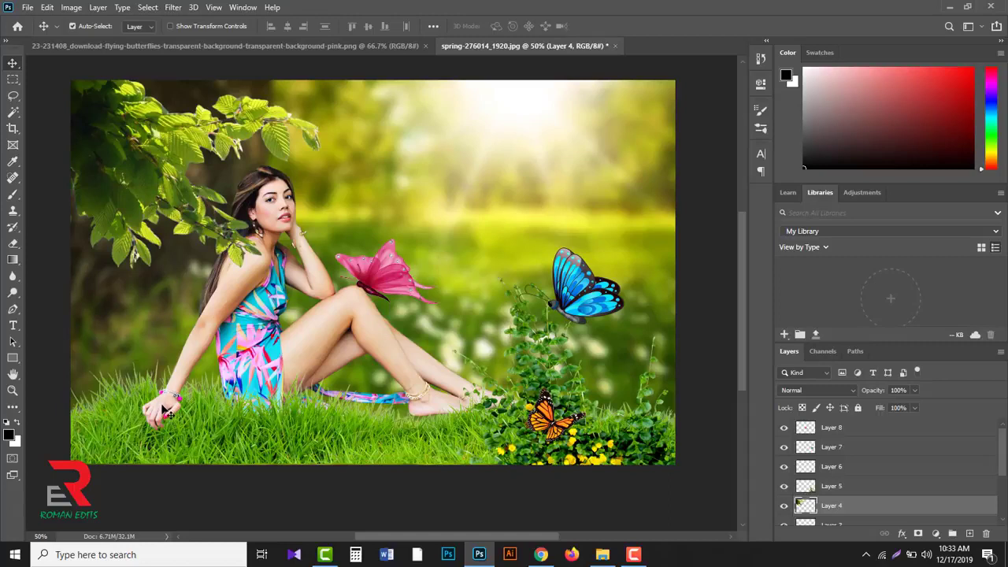
# Step: Add a new layer directly above the grass on Layer 2, beneath the woman's hand on Layer 3
pyautogui.click(166, 411)
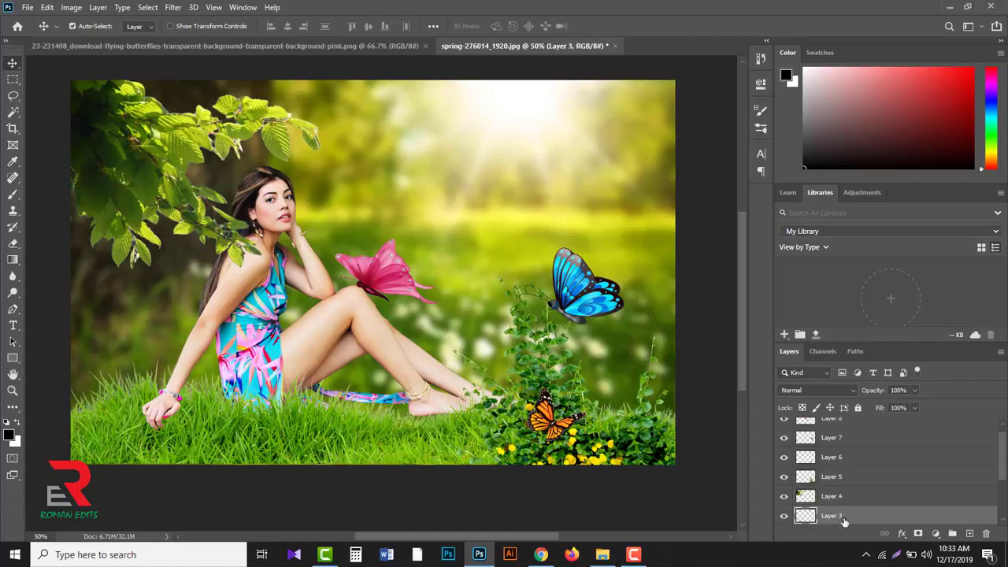
pyautogui.moveTo(1000, 447); pyautogui.dragTo(991, 475)
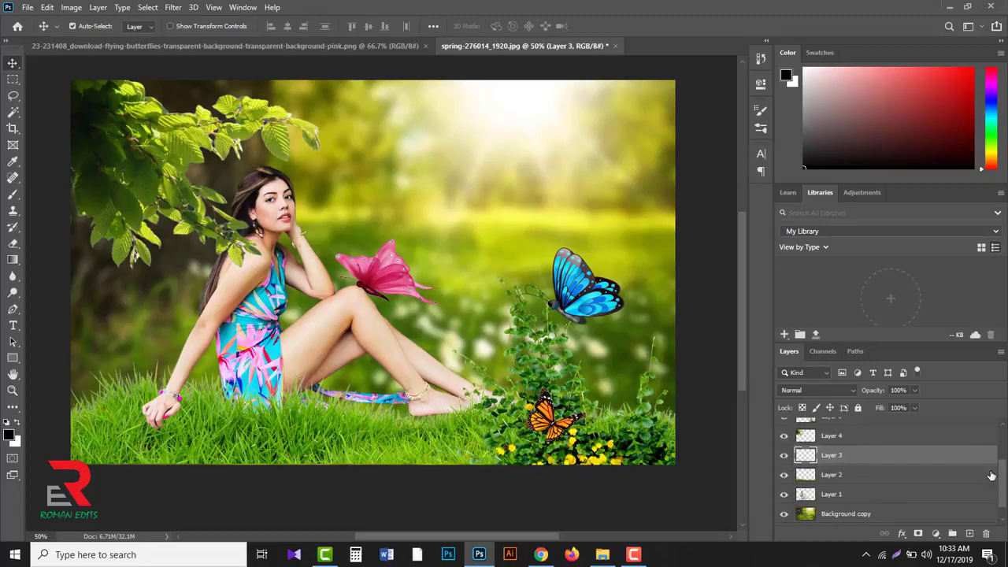
pyautogui.click(862, 478)
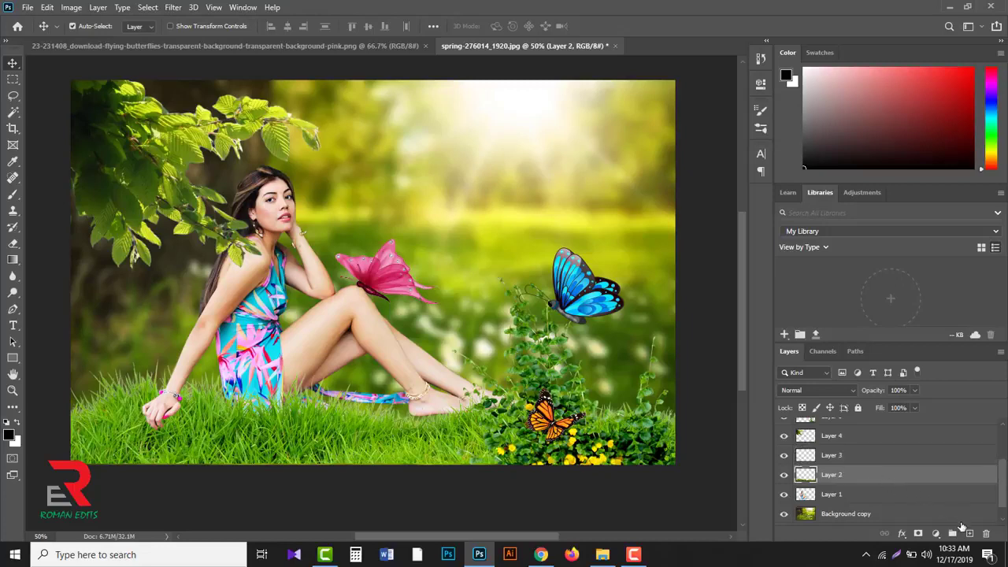
pyautogui.click(969, 533)
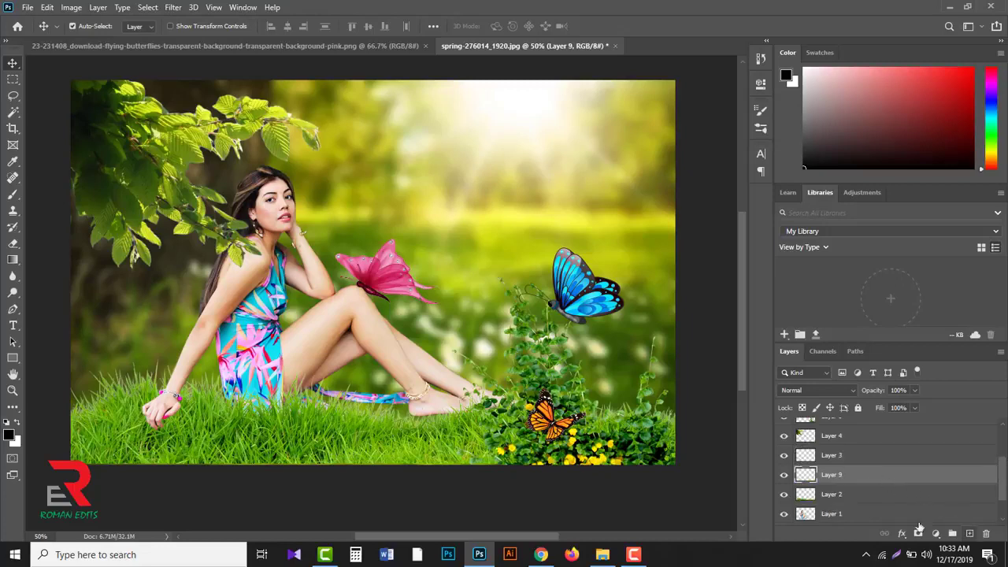
# Step: Paint a soft black shadow around the woman's hand in the grass, using the Brush at size 125 and colour 000000
pyautogui.click(11, 434)
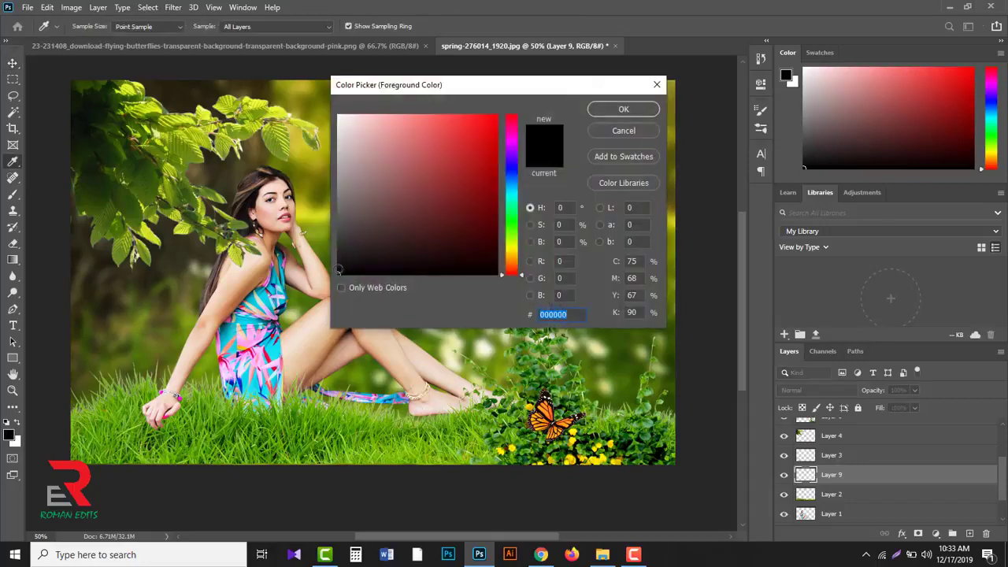
pyautogui.click(615, 112)
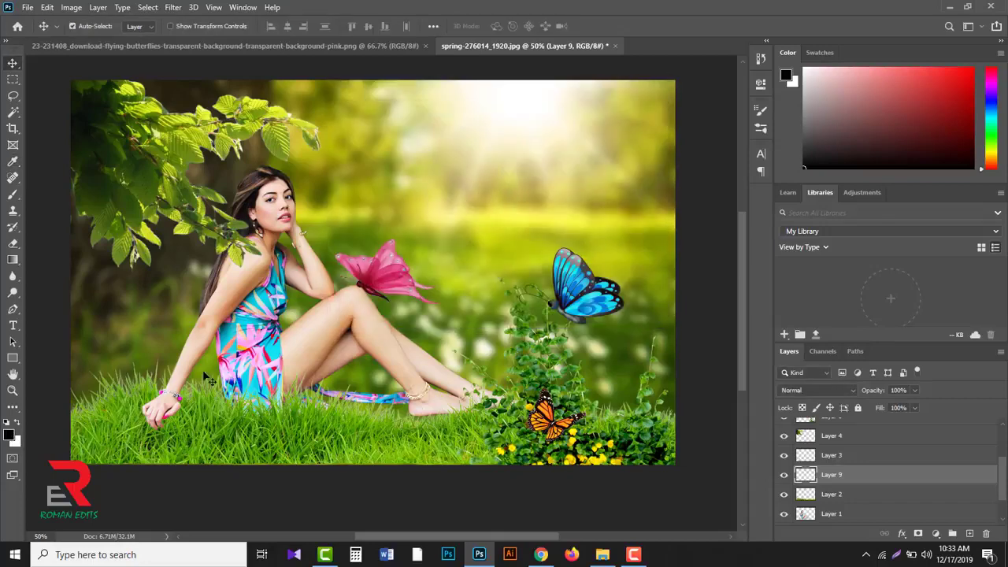
pyautogui.moveTo(12, 194); pyautogui.dragTo(63, 195)
pyautogui.moveTo(167, 409)
pyautogui.mouseDown()
pyautogui.moveTo(152, 416)
pyautogui.moveTo(173, 394)
pyautogui.moveTo(155, 413)
pyautogui.mouseUp()
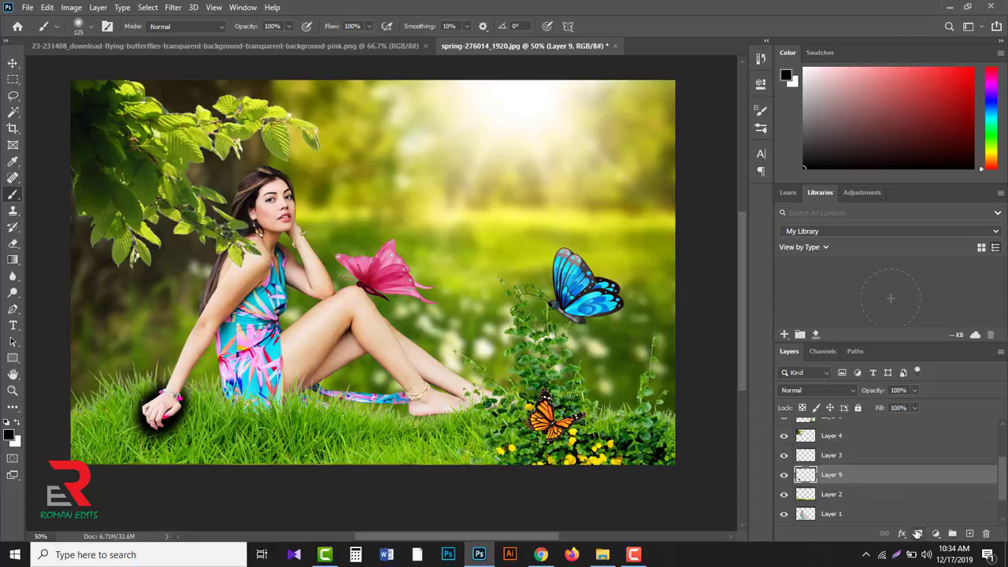
# Step: Add a layer mask to the shadow layer and mask out the excess black around the woman's hand
pyautogui.click(917, 535)
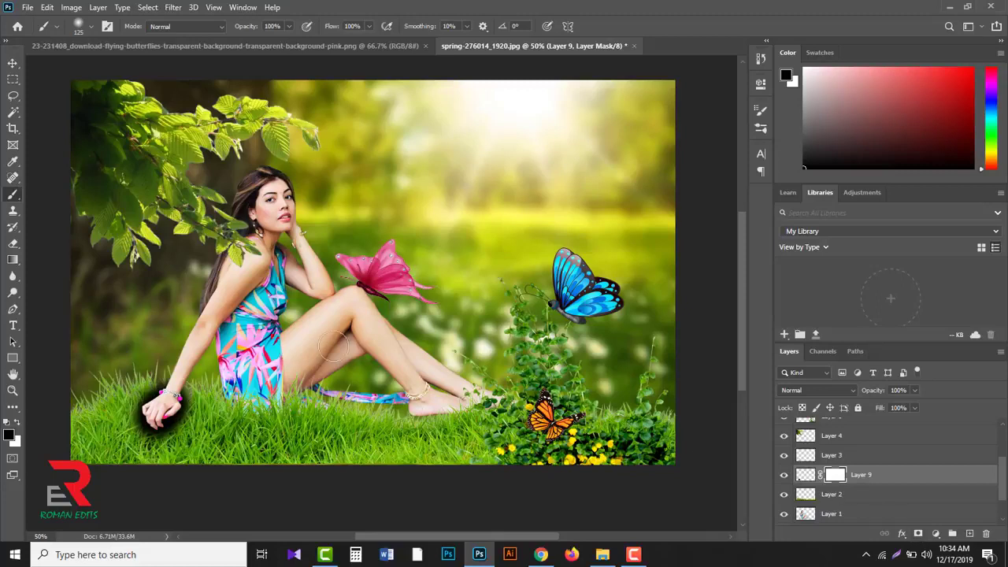
pyautogui.moveTo(190, 369)
pyautogui.mouseDown()
pyautogui.moveTo(112, 405)
pyautogui.moveTo(122, 403)
pyautogui.moveTo(137, 451)
pyautogui.moveTo(128, 426)
pyautogui.moveTo(154, 464)
pyautogui.moveTo(186, 440)
pyautogui.moveTo(177, 446)
pyautogui.moveTo(176, 438)
pyautogui.moveTo(213, 431)
pyautogui.moveTo(192, 416)
pyautogui.moveTo(197, 381)
pyautogui.moveTo(152, 393)
pyautogui.moveTo(156, 402)
pyautogui.moveTo(163, 382)
pyautogui.moveTo(144, 404)
pyautogui.moveTo(167, 377)
pyautogui.mouseUp()
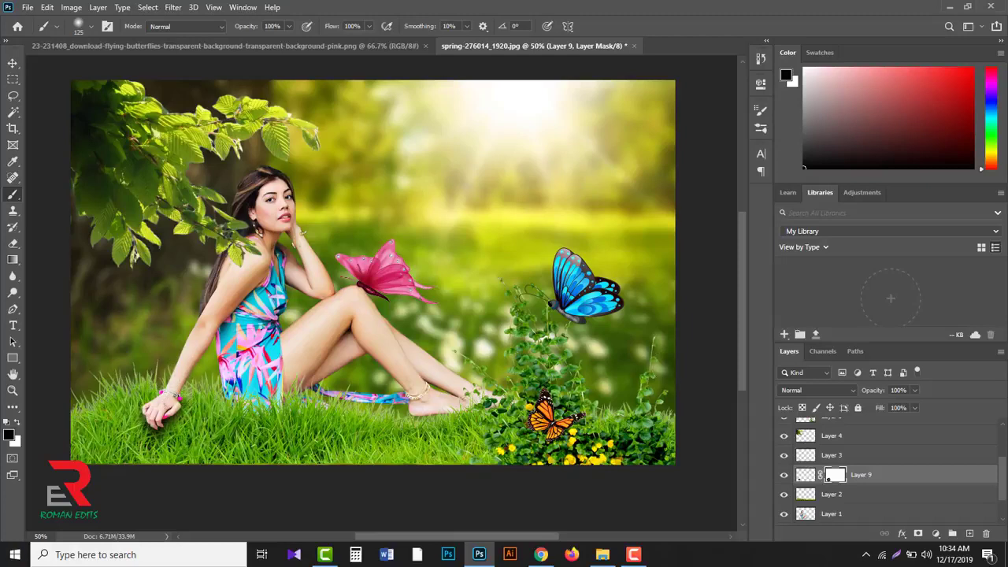
# Step: Set the shadow layer's blend mode to Multiply and its opacity to 80%
pyautogui.click(851, 390)
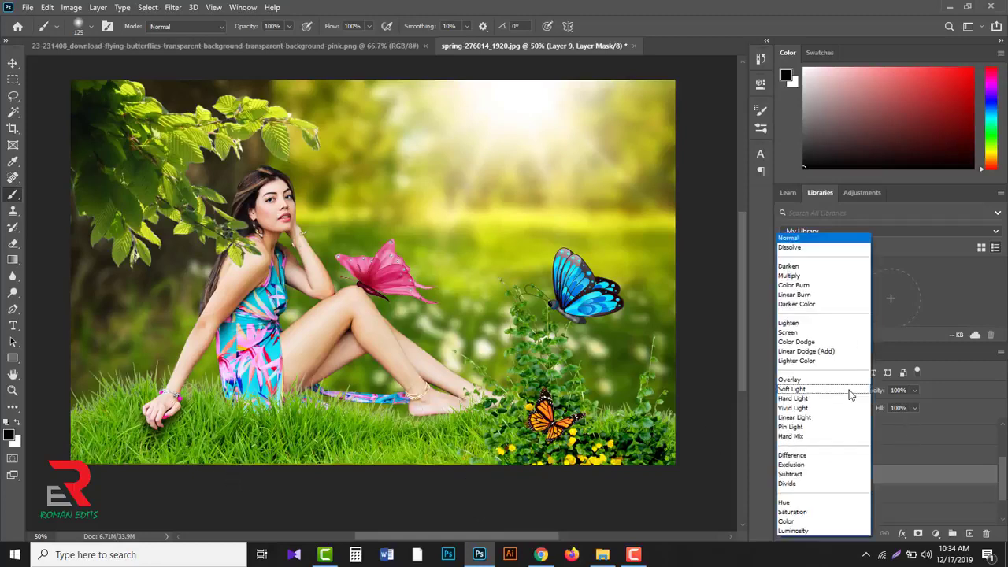
pyautogui.click(803, 276)
pyautogui.click(915, 389)
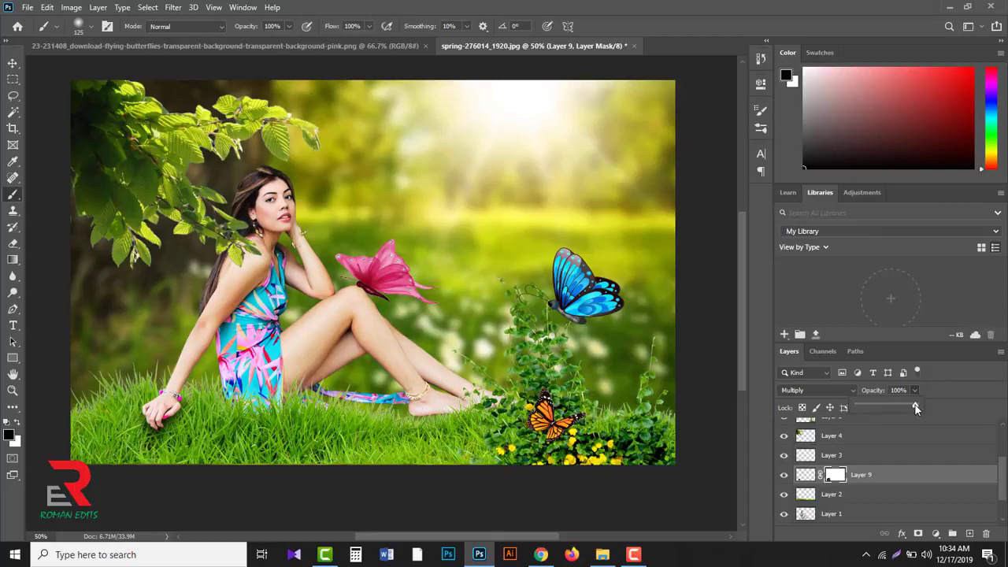
pyautogui.moveTo(915, 405); pyautogui.dragTo(905, 409)
pyautogui.click(13, 63)
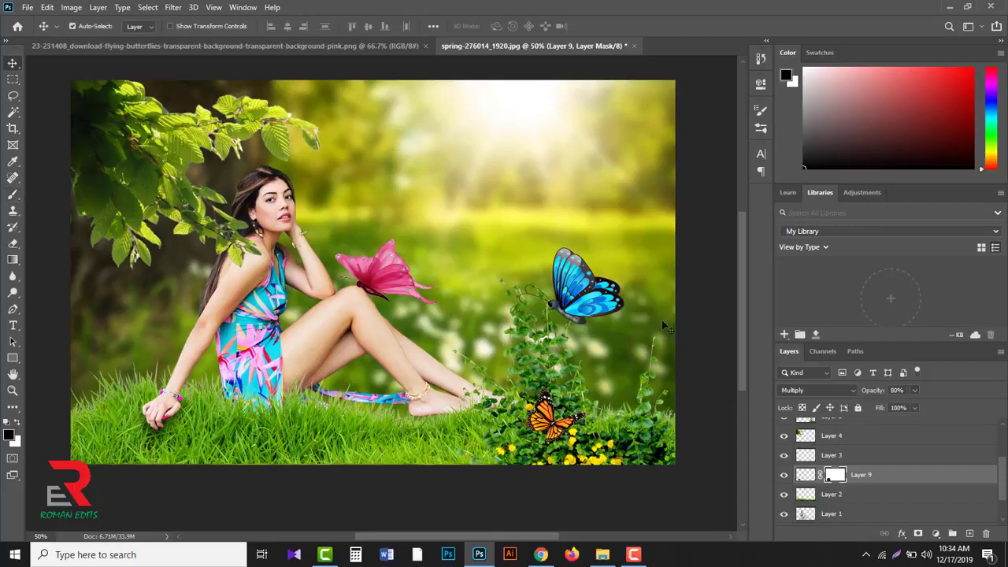
# Step: Merge all layers from Layer 8 down to Background copy into one, and toggle its visibility to compare it with the original
pyautogui.moveTo(1002, 478); pyautogui.dragTo(1005, 427)
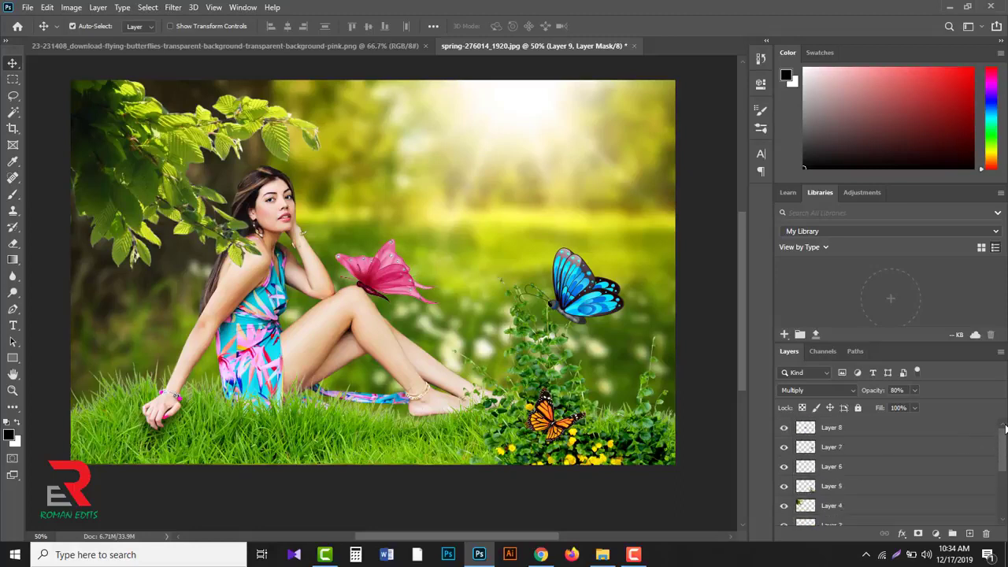
pyautogui.click(883, 432)
pyautogui.scroll(-2, 927, 472)
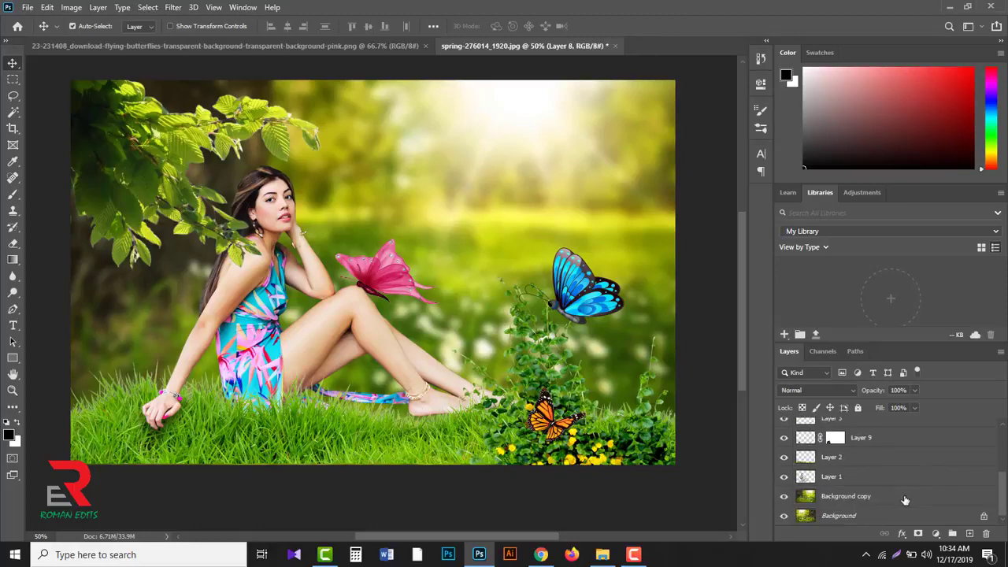
pyautogui.keyDown('shift'); pyautogui.click(904, 497); pyautogui.keyUp('shift')
pyautogui.scroll(5, 905, 496)
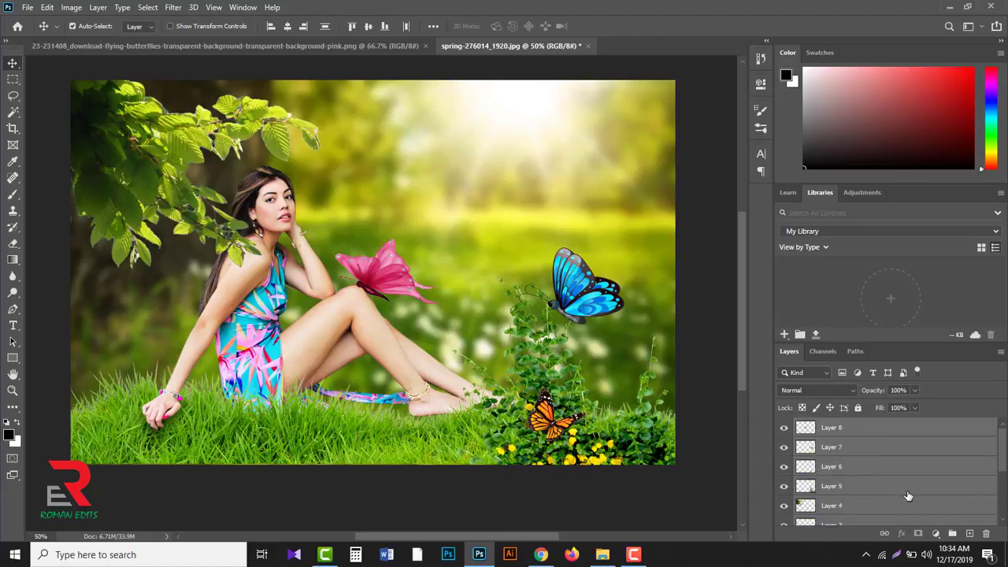
pyautogui.press('ctrl')
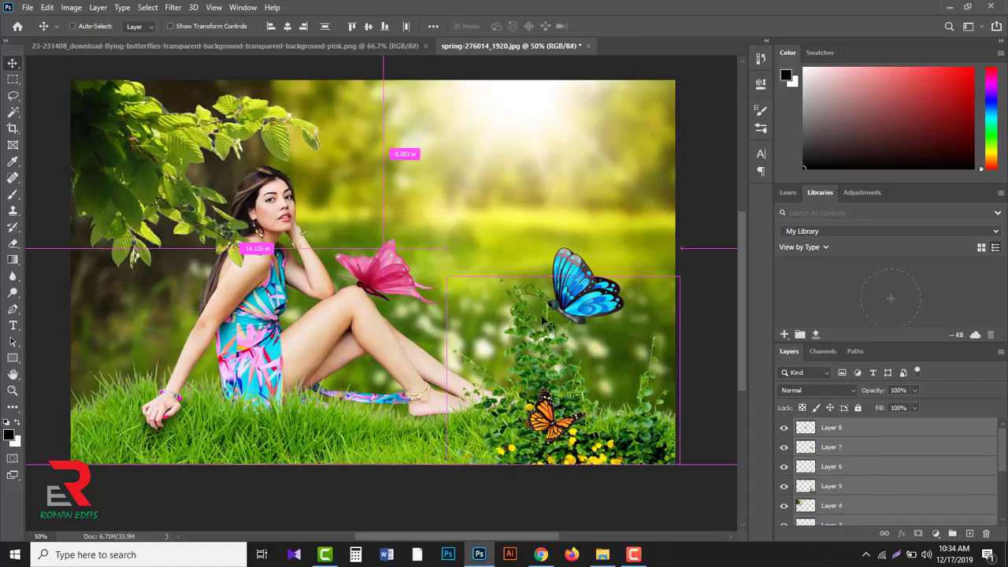
pyautogui.hotkey('ctrl', 'e')
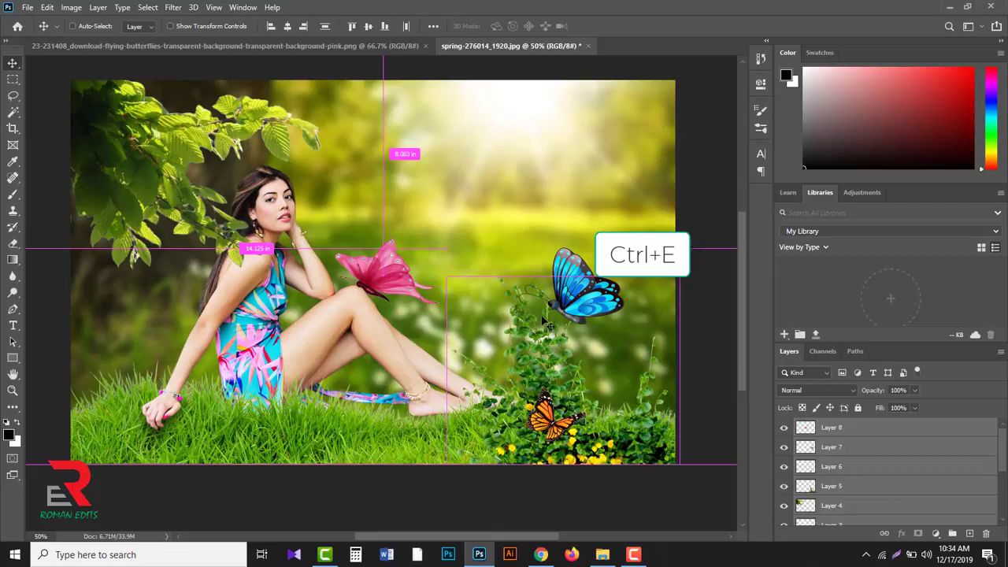
pyautogui.click(783, 428)
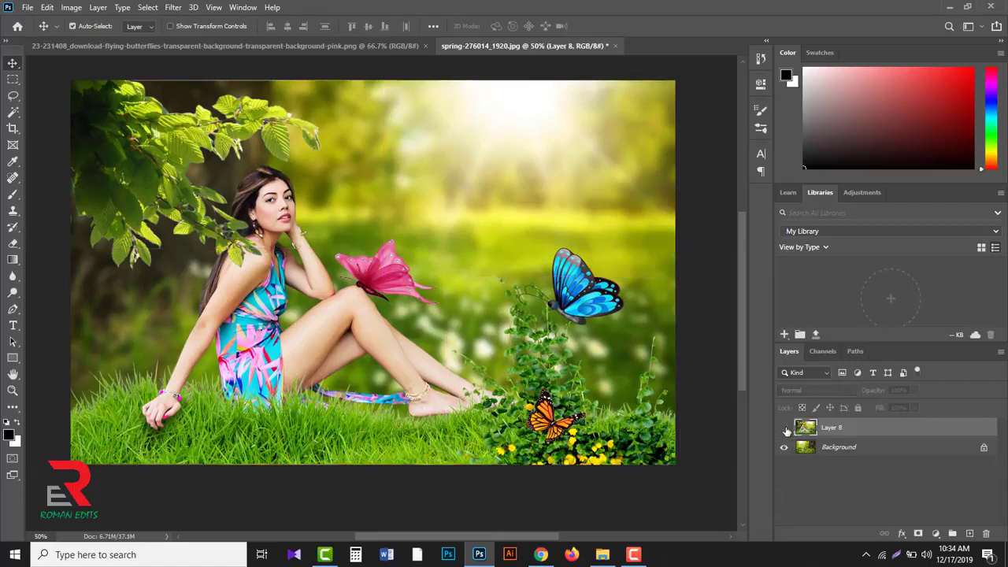
pyautogui.click(784, 427)
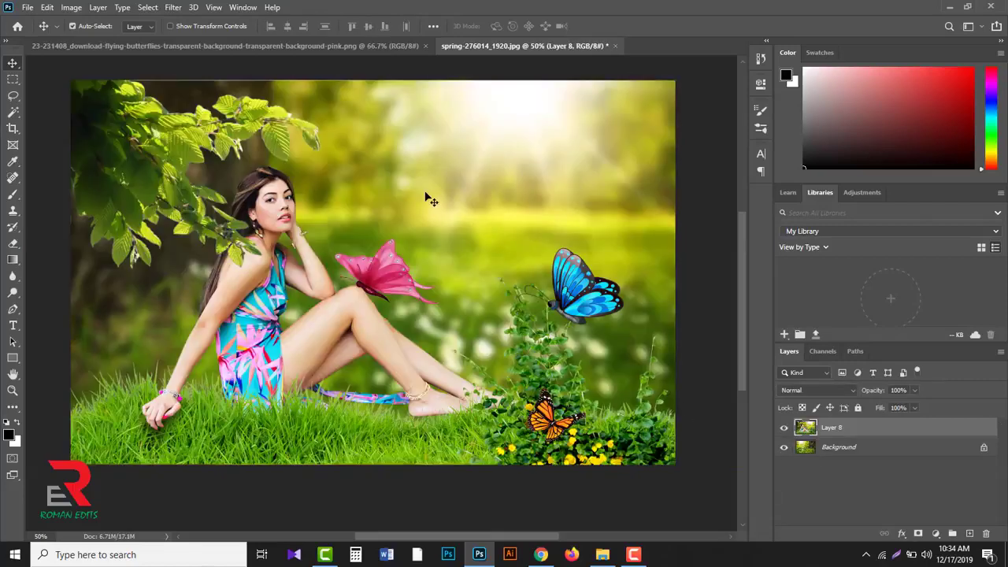
# Step: Open the merged layer in the Camera Raw Filter and set Temperature to +6 and Tint to -3
pyautogui.click(174, 8)
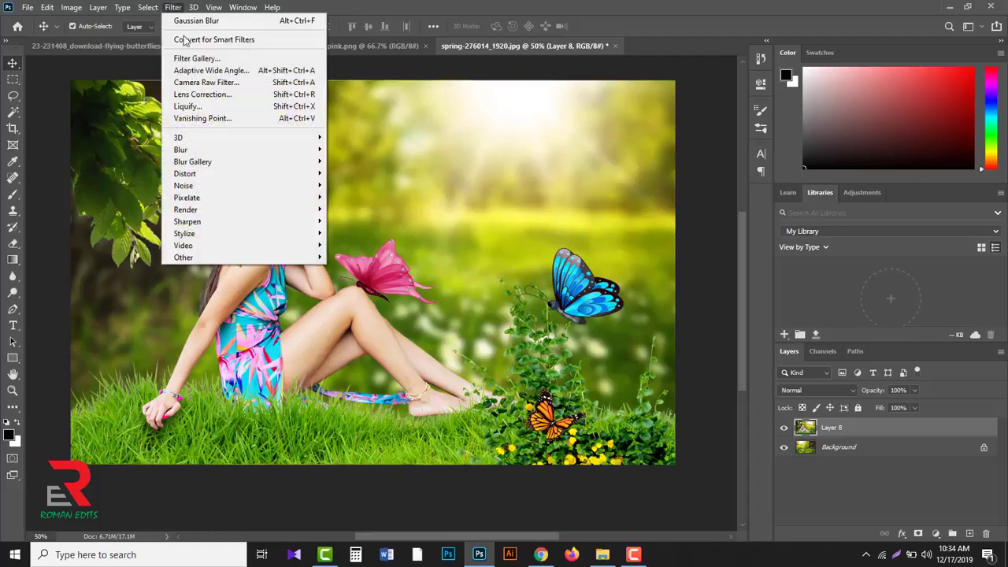
pyautogui.click(224, 85)
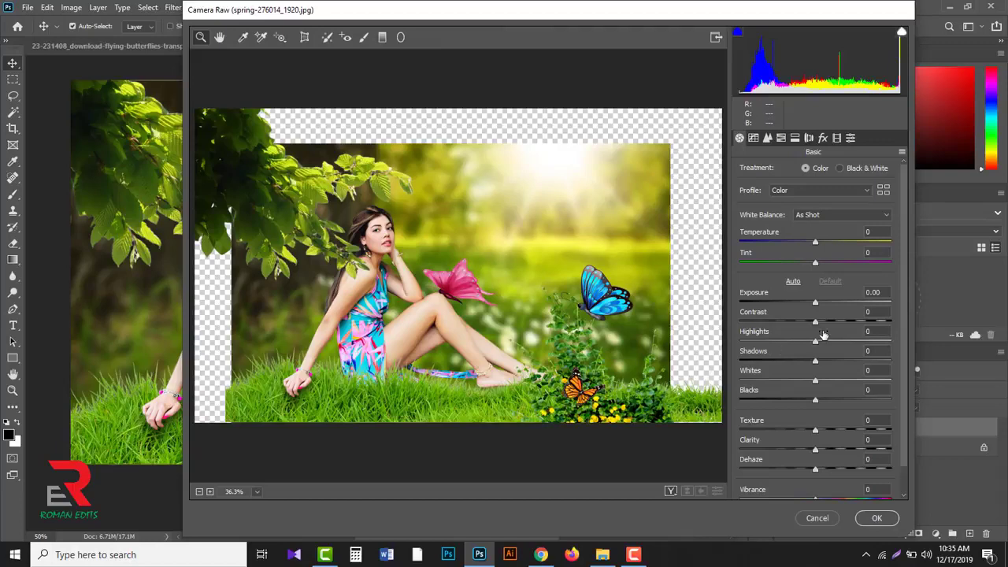
pyautogui.moveTo(814, 242); pyautogui.dragTo(812, 258)
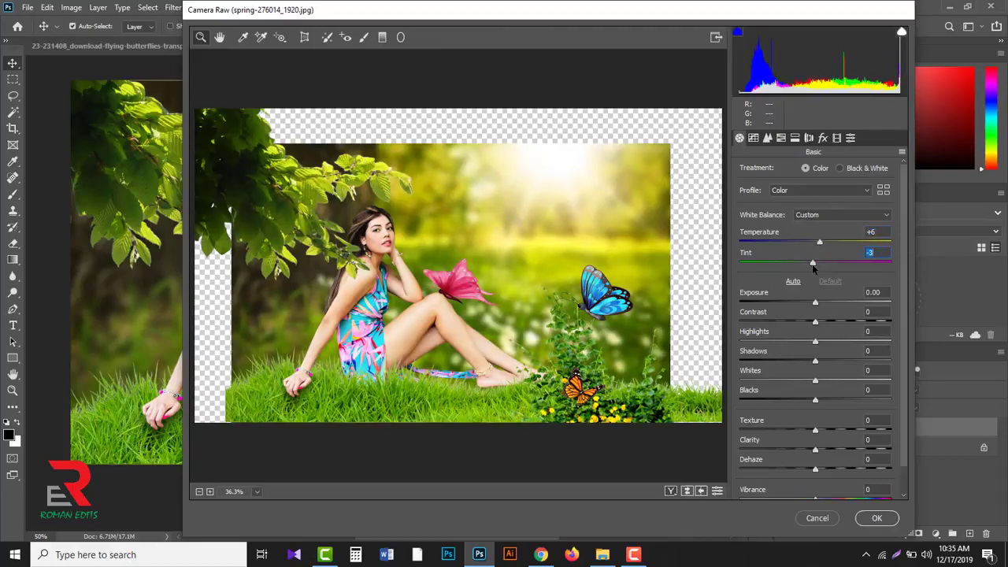
# Step: Set Exposure to +0.25, Contrast to +3, Highlights to -3, Shadows to +1 and Whites to +7, with Blacks reset to 0
pyautogui.moveTo(814, 301); pyautogui.dragTo(807, 402)
pyautogui.click(815, 322)
pyautogui.doubleClick(807, 402)
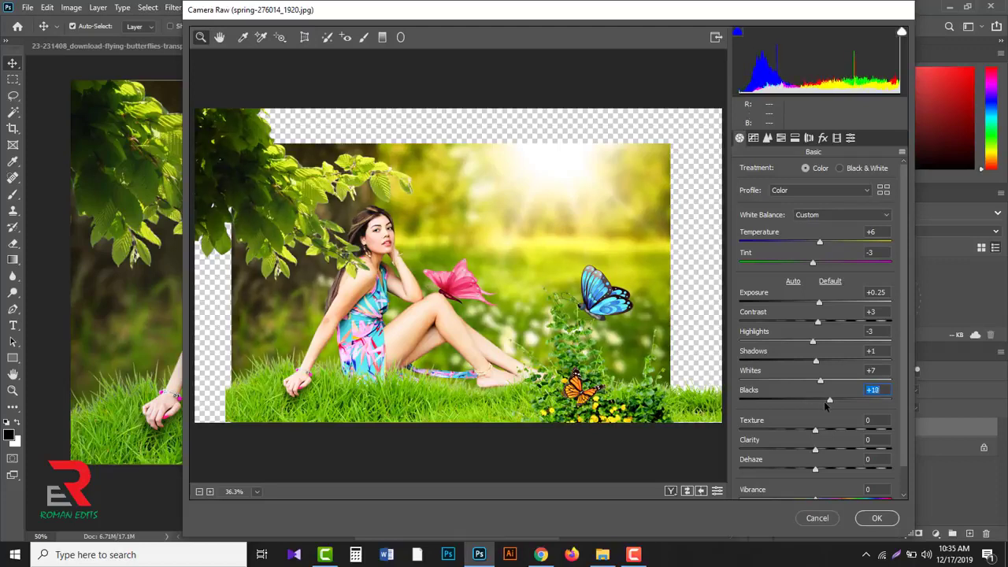
# Step: Set Texture to +13 and Clarity to -2, and apply the Camera Raw grade to the merged layer
pyautogui.moveTo(815, 430); pyautogui.dragTo(816, 457)
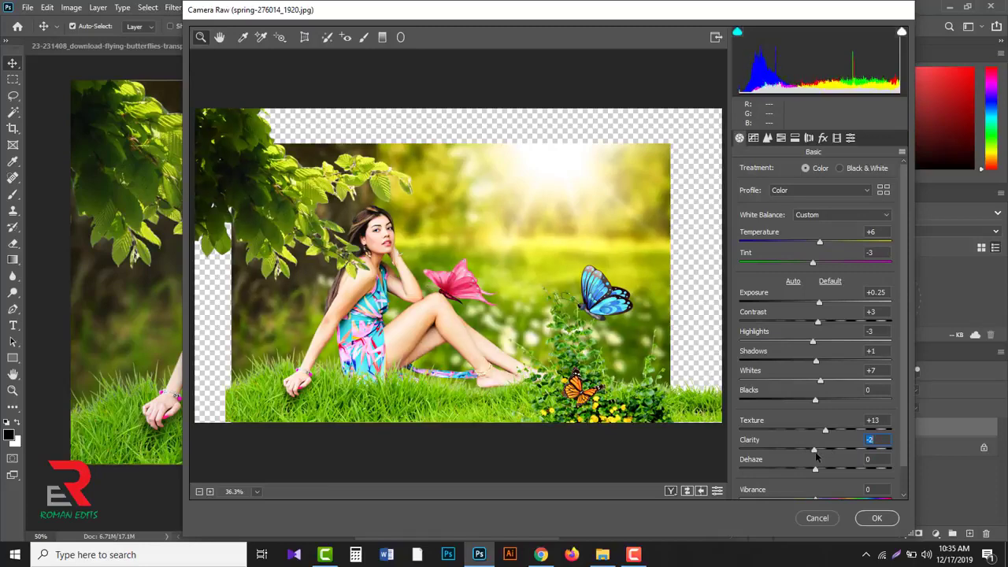
pyautogui.click(876, 518)
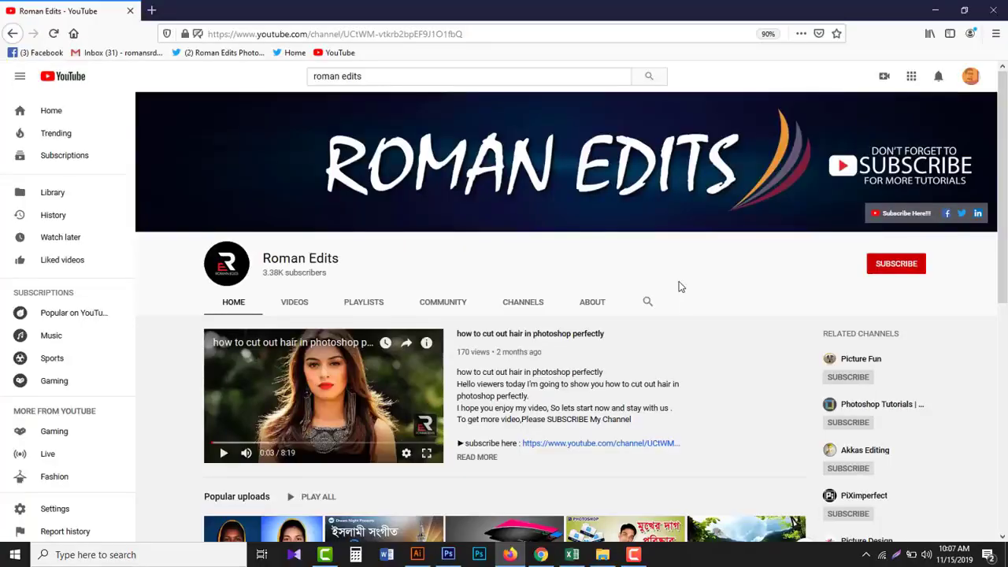
# Step: On YouTube in the browser, subscribe to the Roman Edits channel and set its notifications to All
pyautogui.click(894, 268)
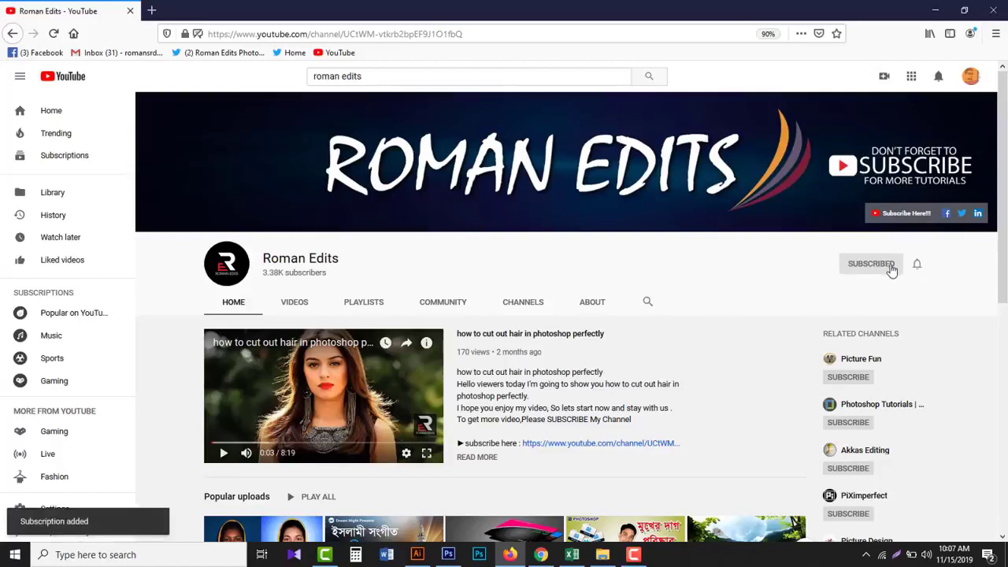
pyautogui.click(917, 268)
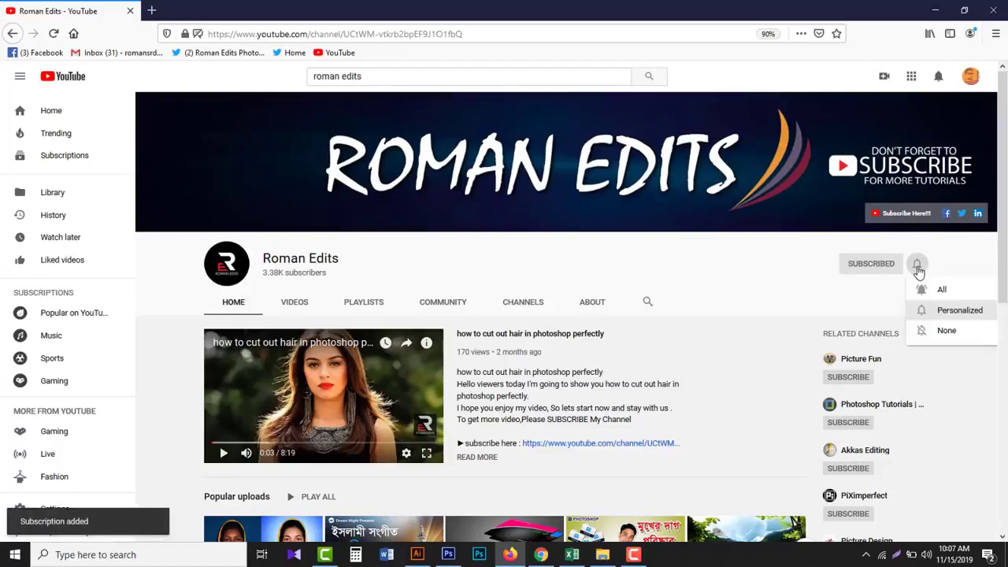
pyautogui.click(943, 296)
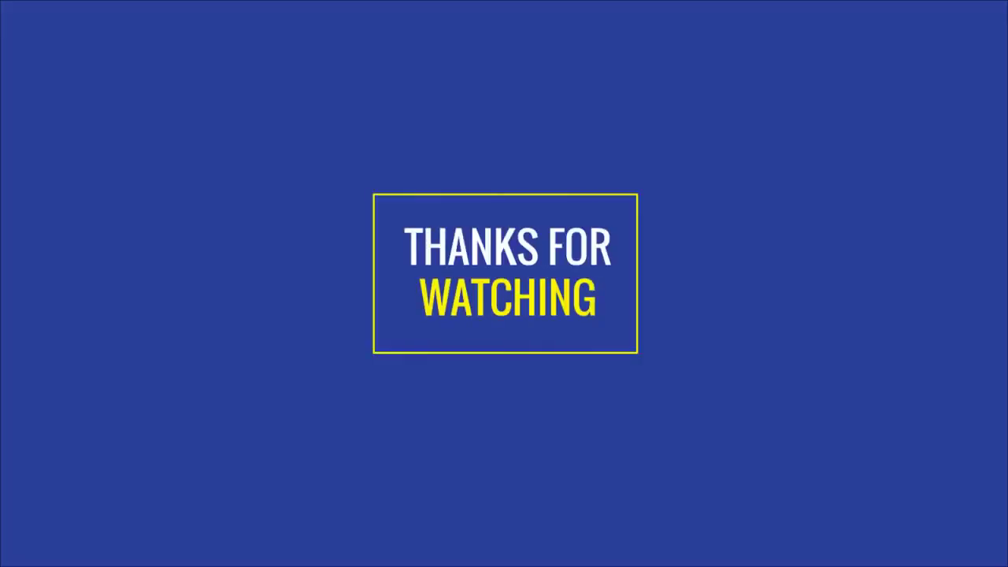